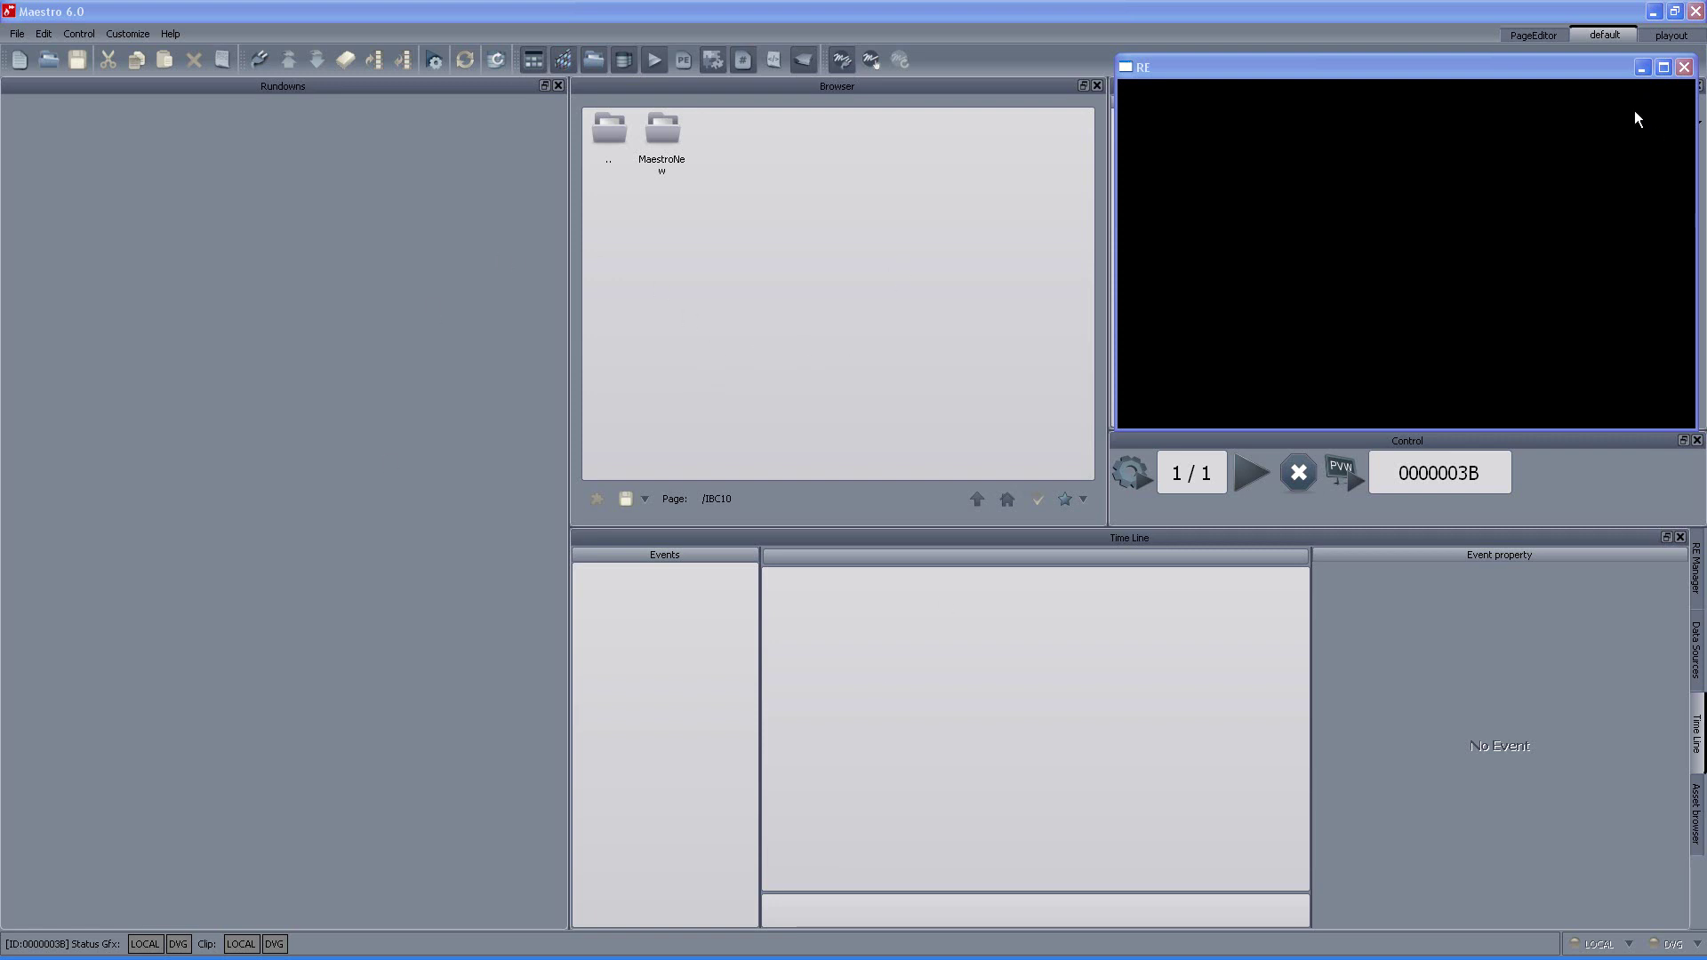
pyautogui.click(1642, 67)
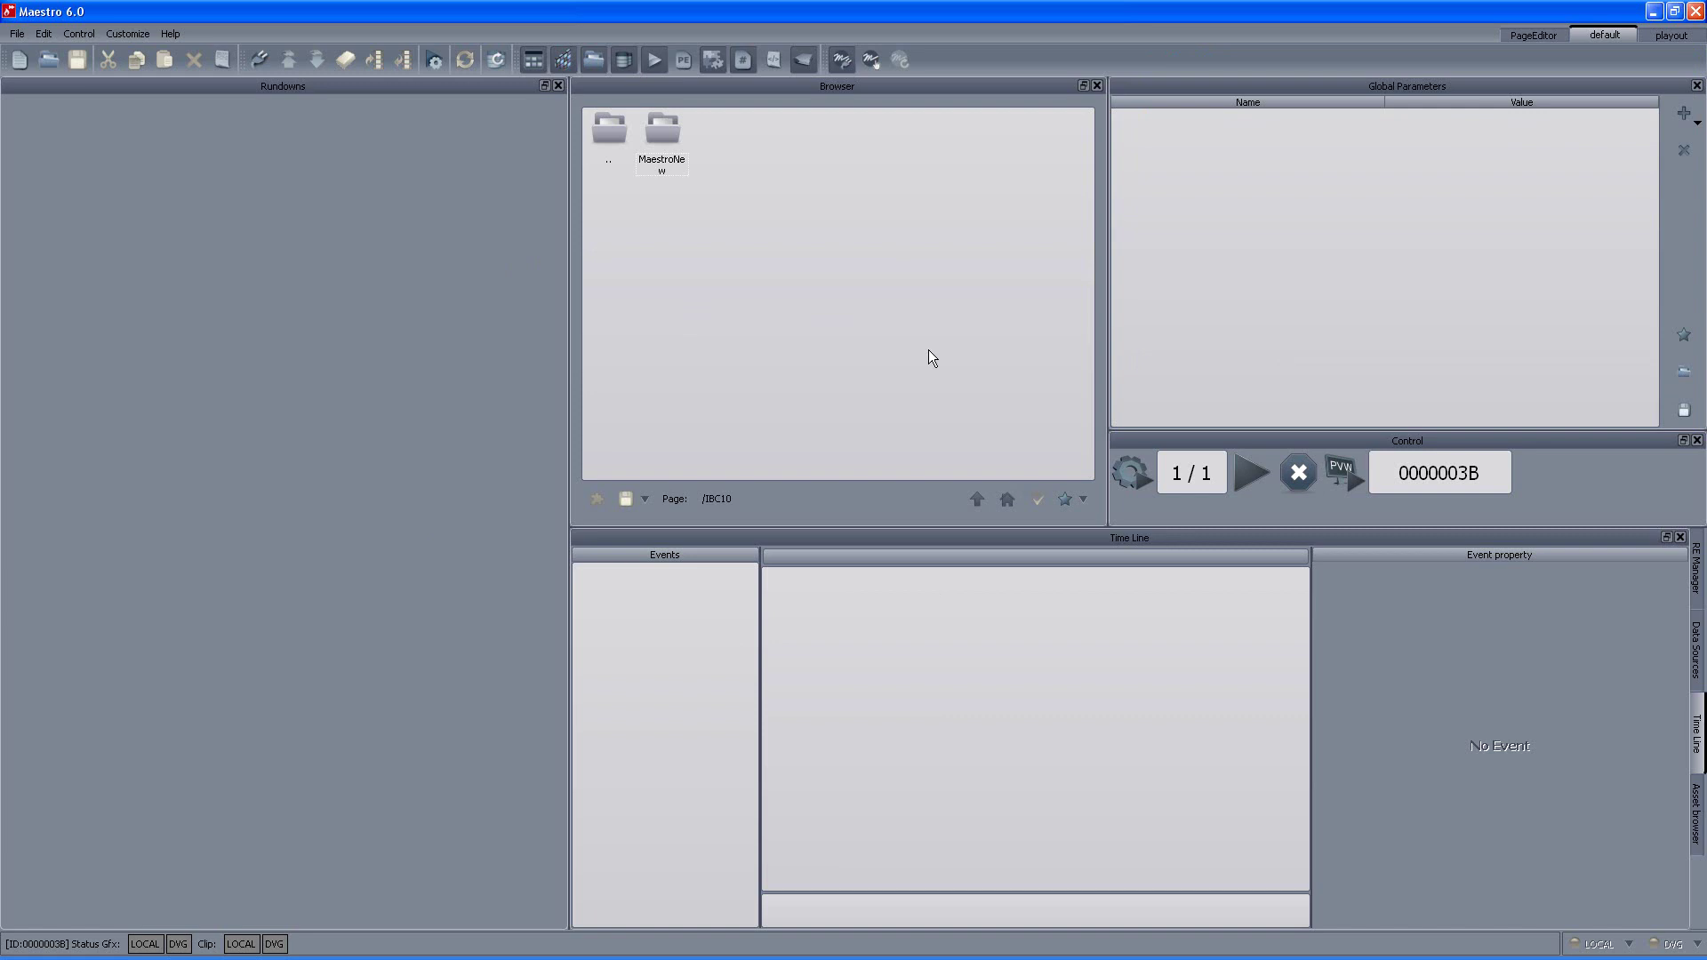
pyautogui.hotkey('alt', 'Tab')
pyautogui.hotkey('alt', 'Tab')
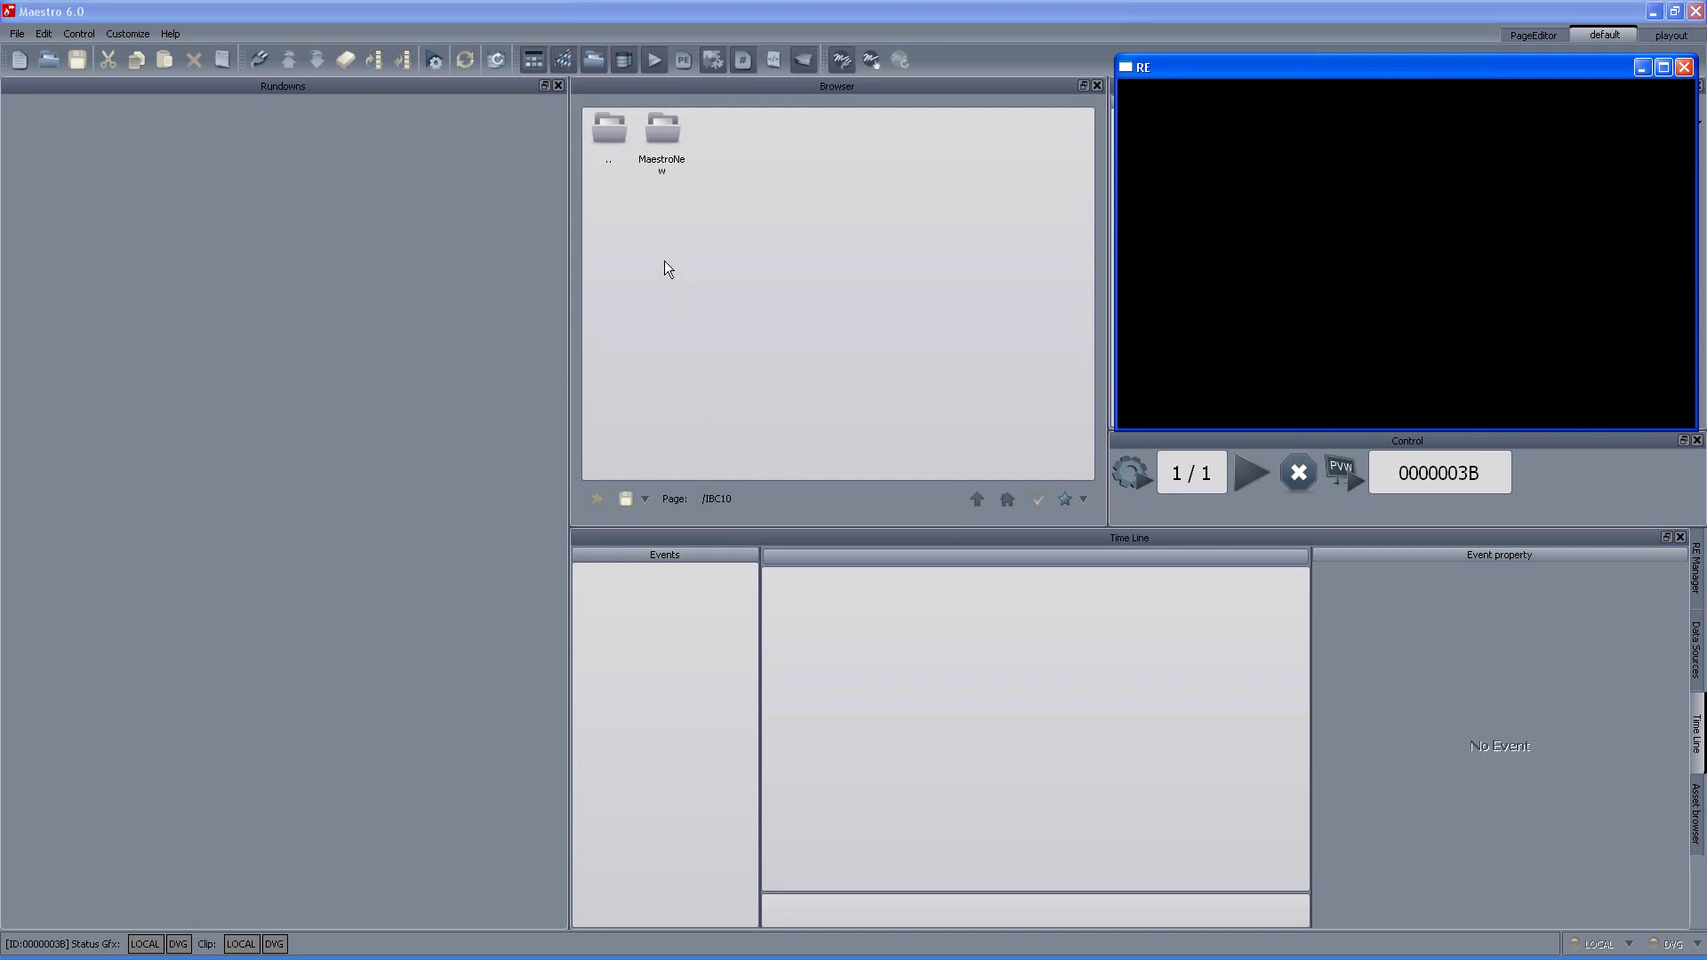
# Open the MaestroNew folder in the page browser and open its BG page
pyautogui.doubleClick(658, 144)
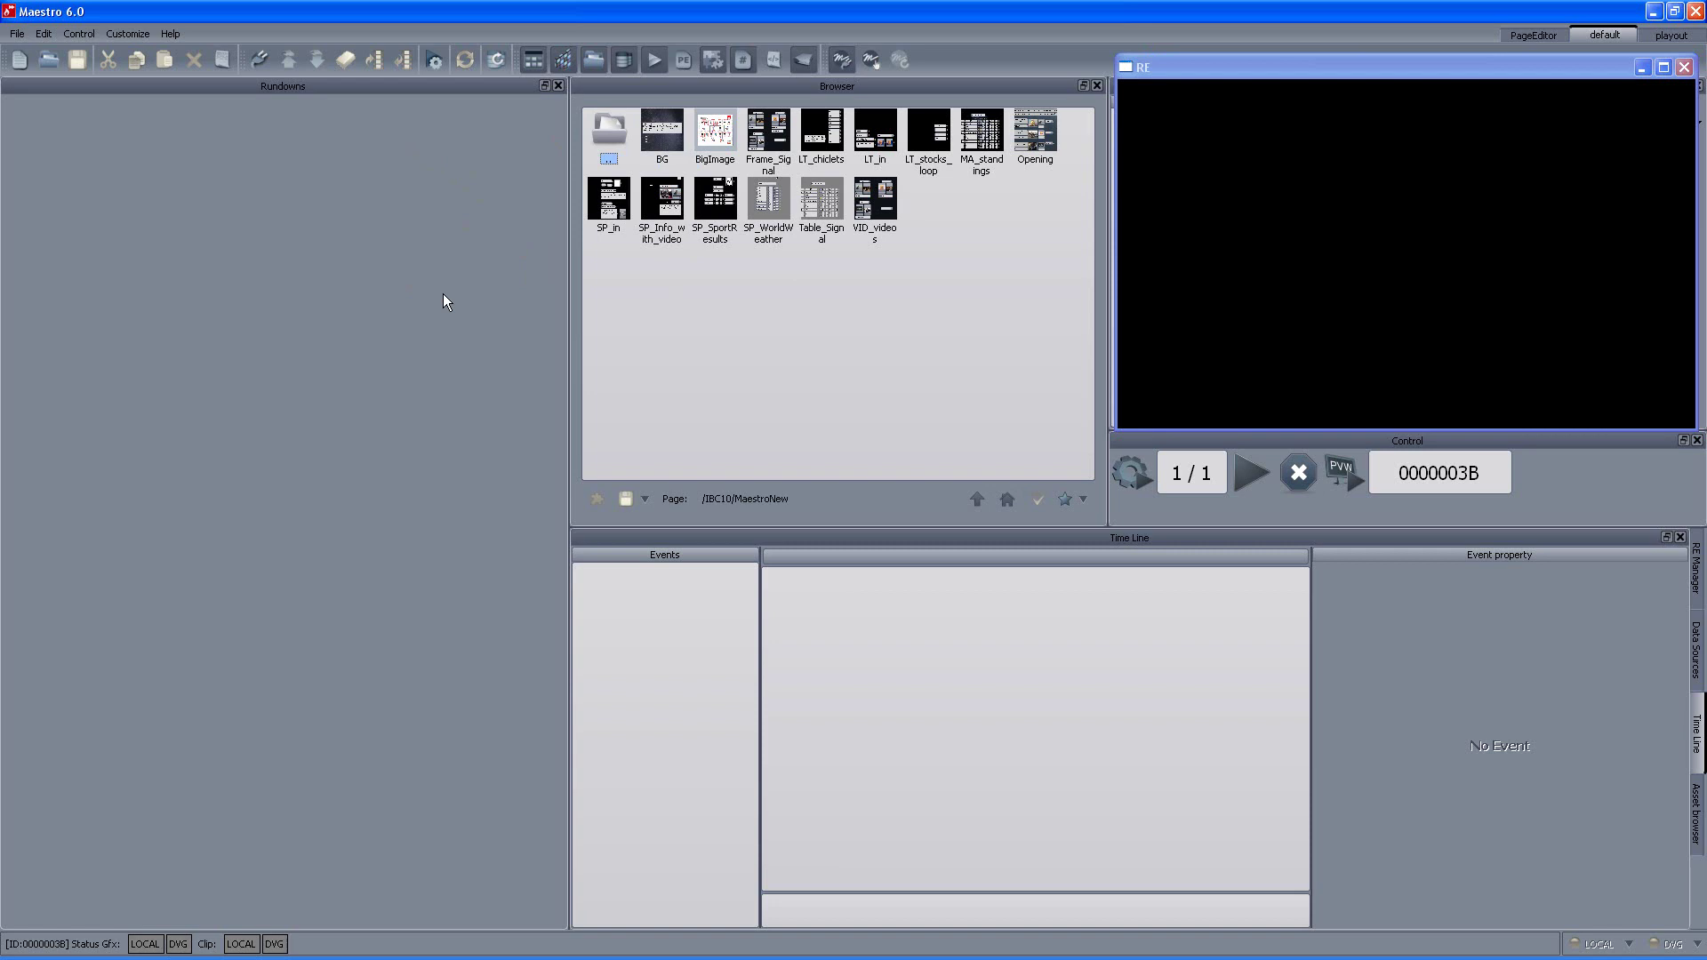
pyautogui.click(666, 135)
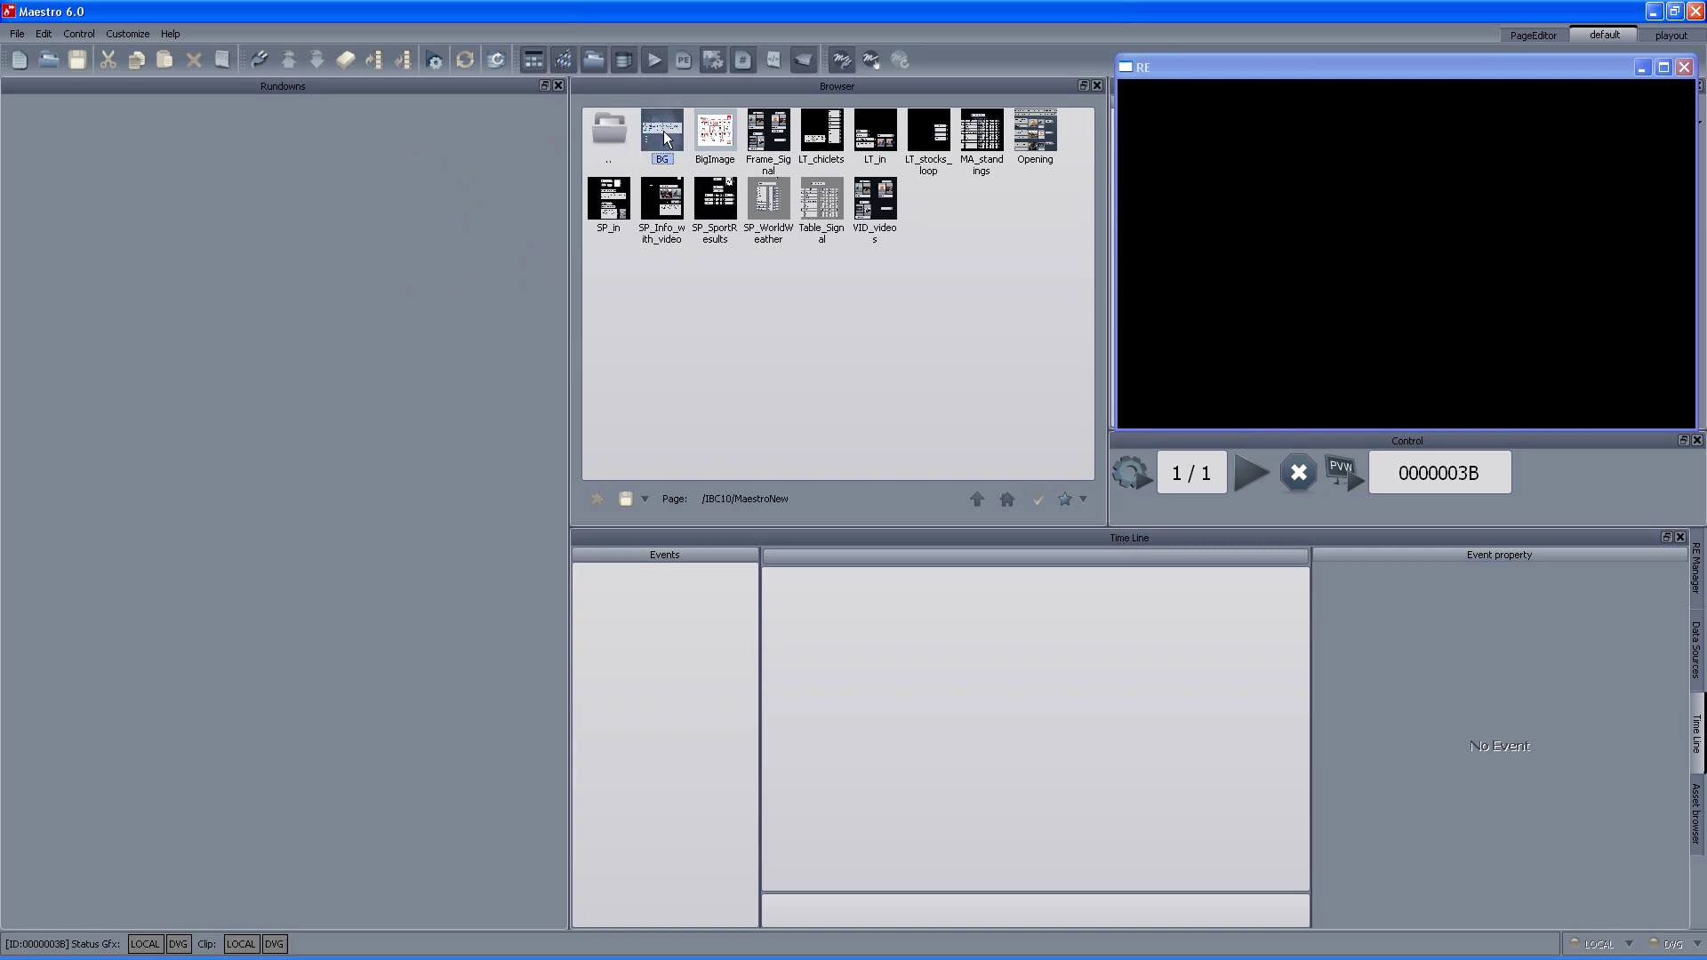
pyautogui.doubleClick(666, 136)
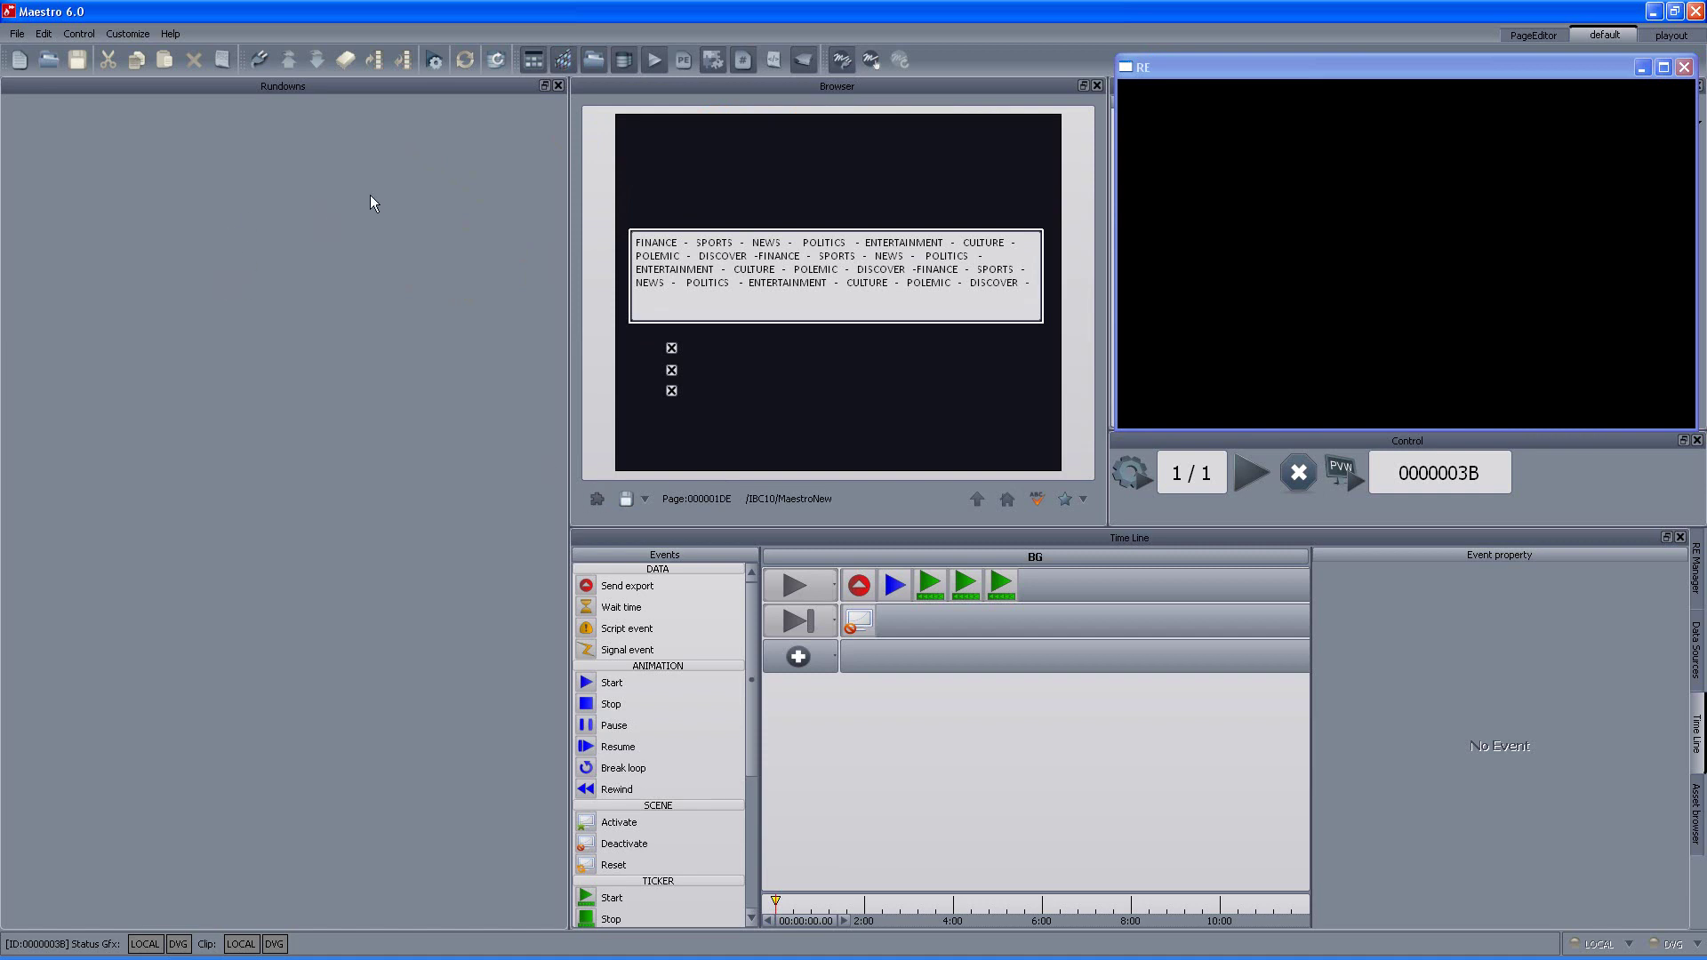
# Create a new rundown and add the BG, Frame_Signal and Table_Signal pages to it in that order
pyautogui.click(22, 60)
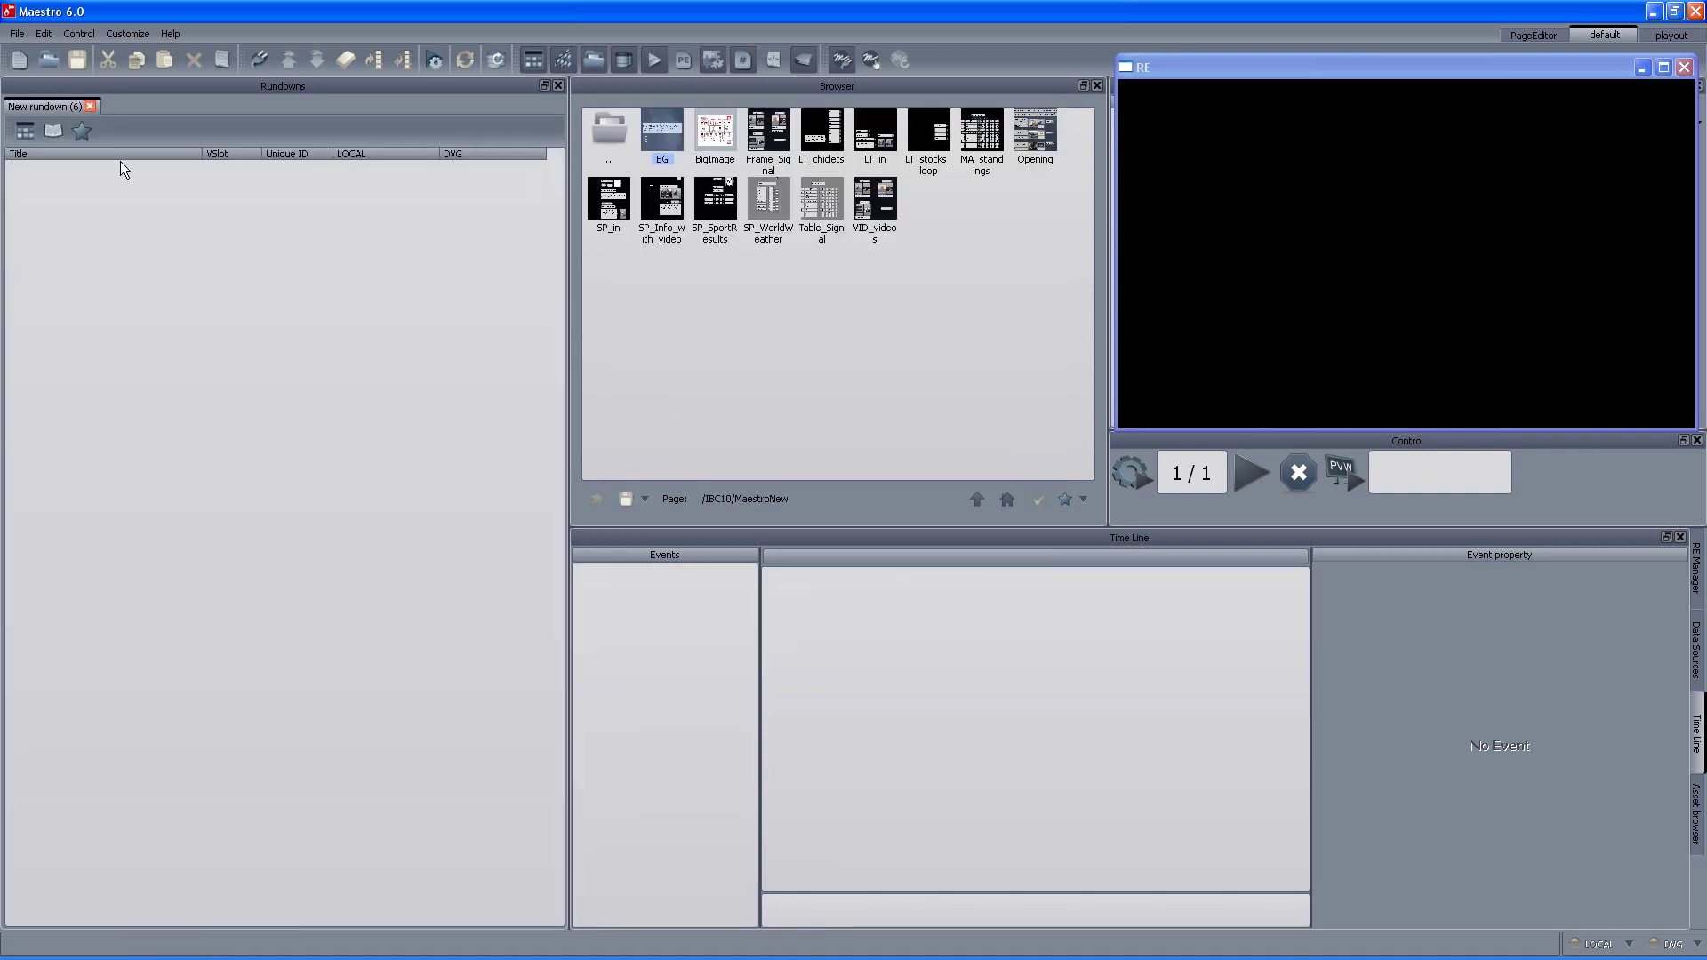
pyautogui.moveTo(359, 324); pyautogui.dragTo(318, 322)
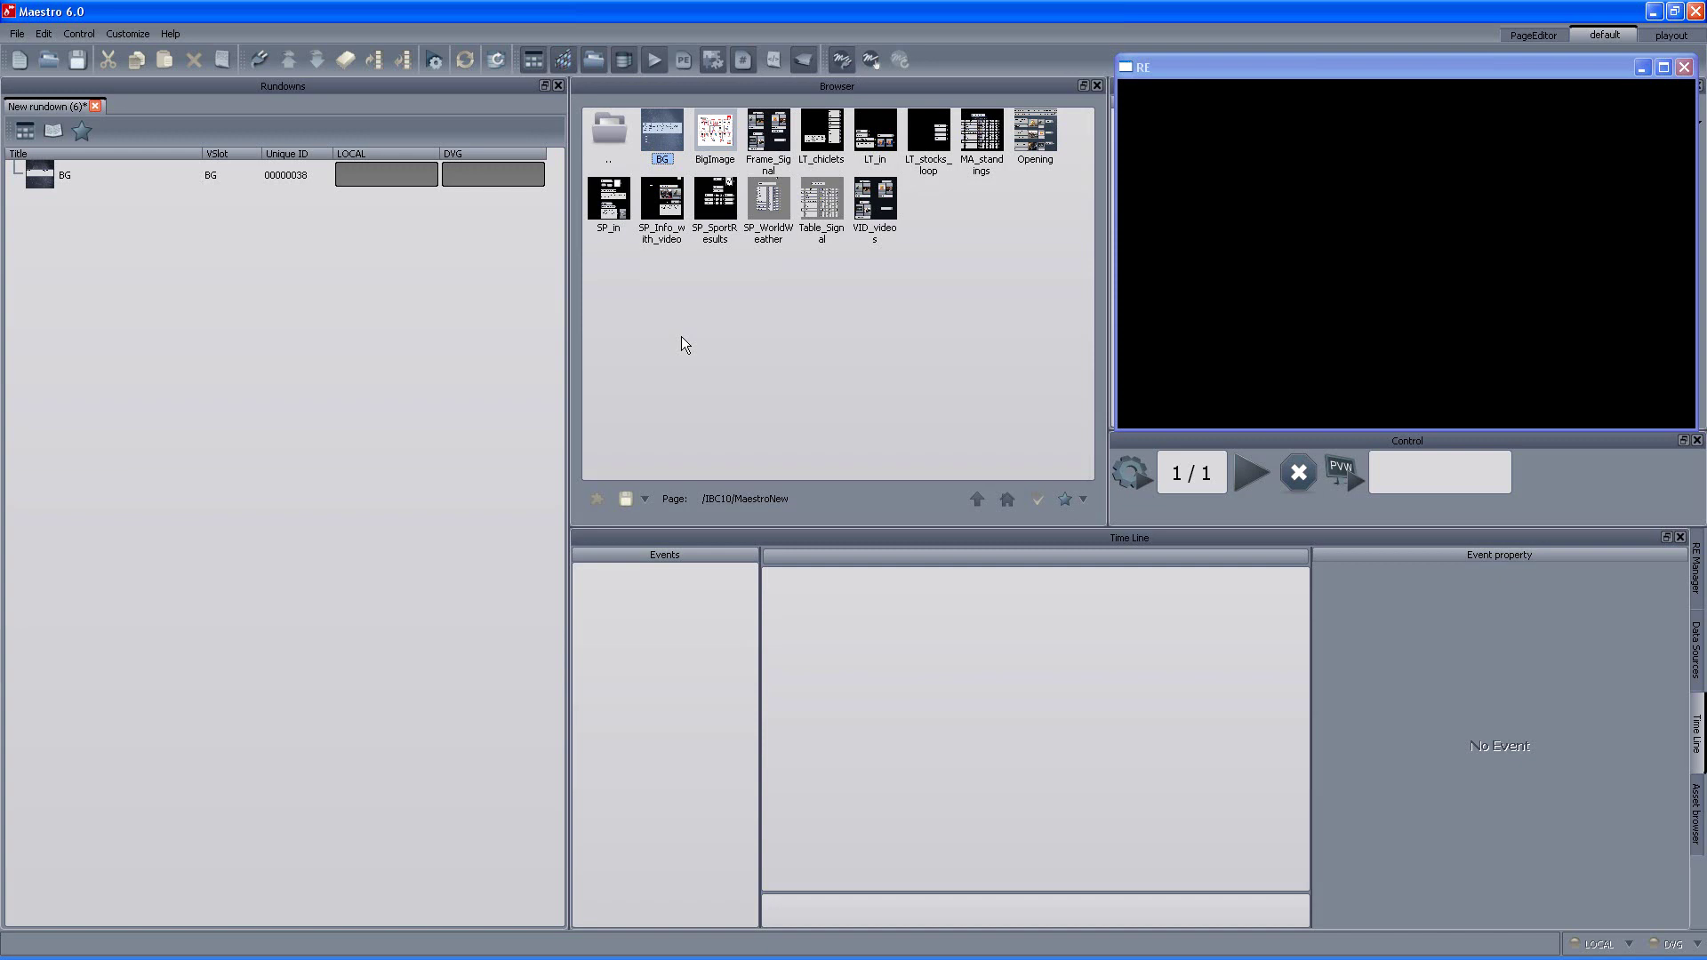
pyautogui.click(764, 127)
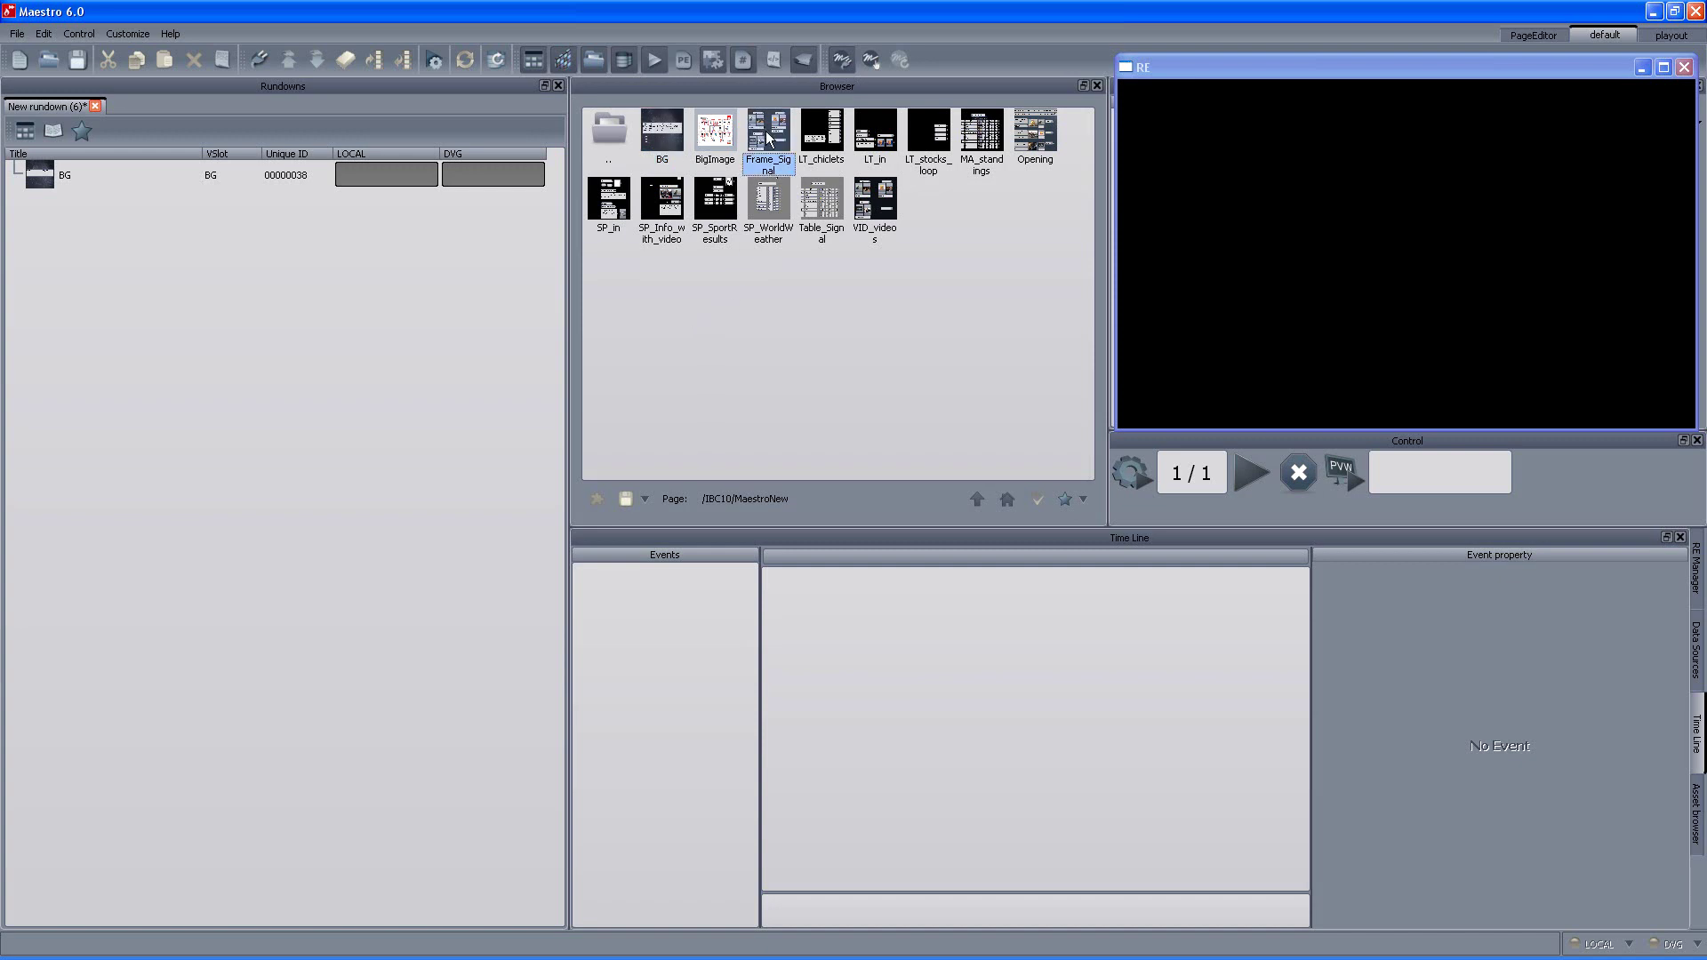
pyautogui.moveTo(772, 126); pyautogui.dragTo(226, 205)
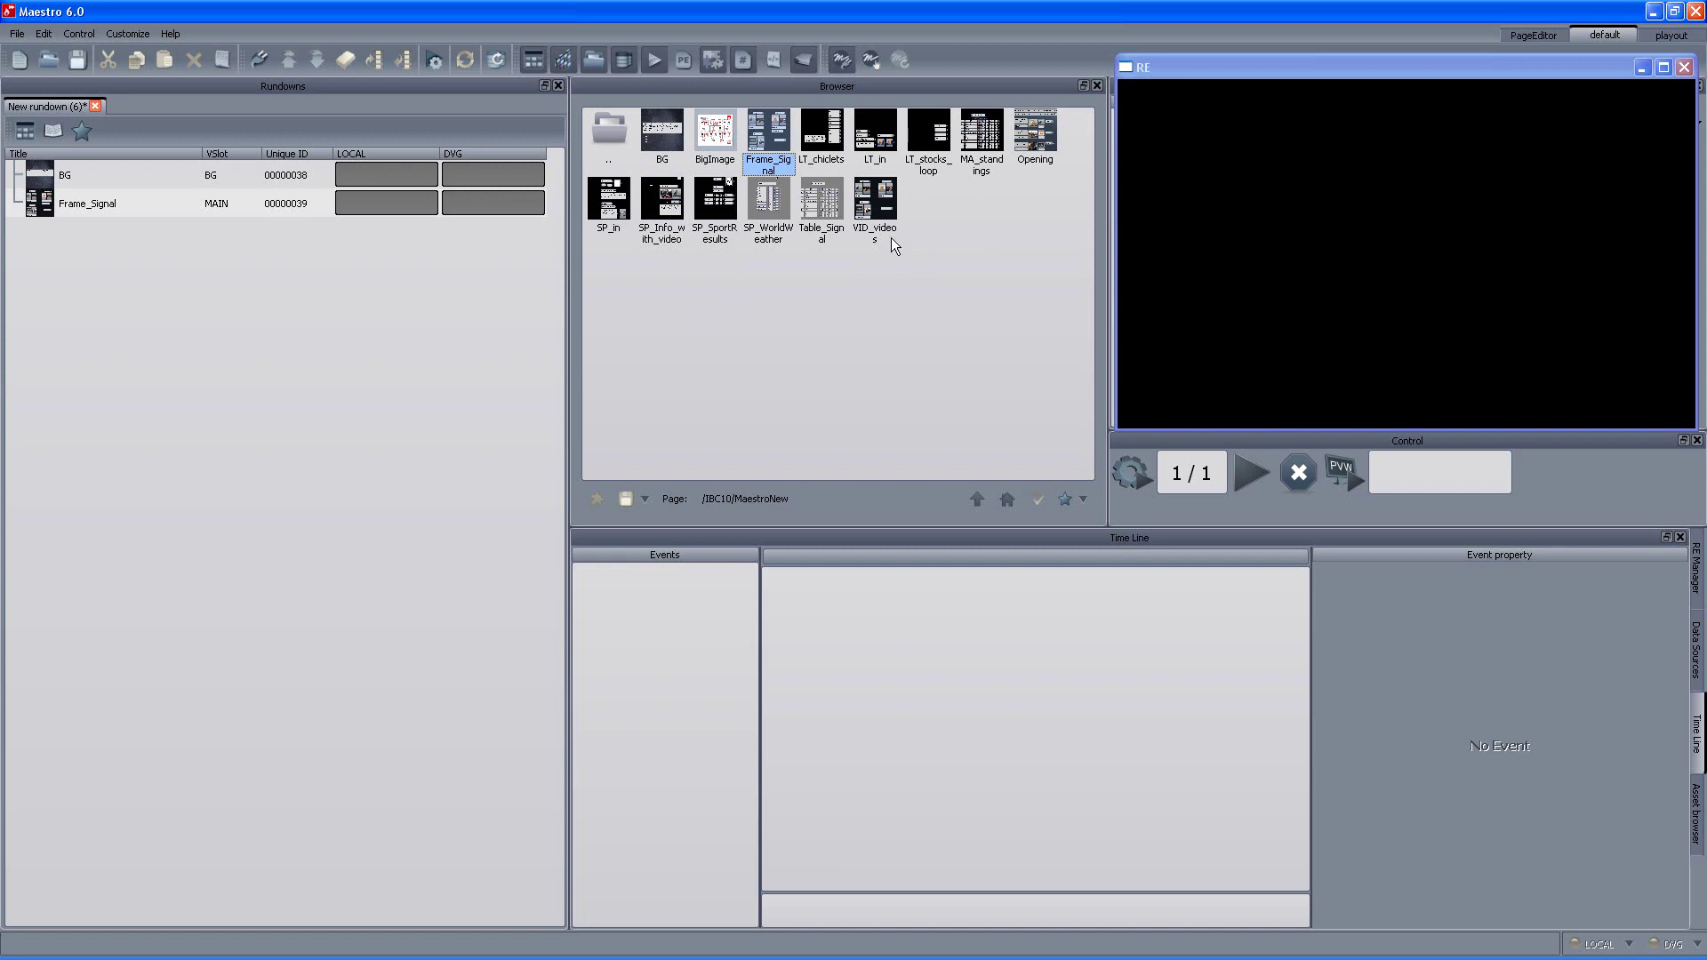
pyautogui.moveTo(825, 207); pyautogui.dragTo(239, 308)
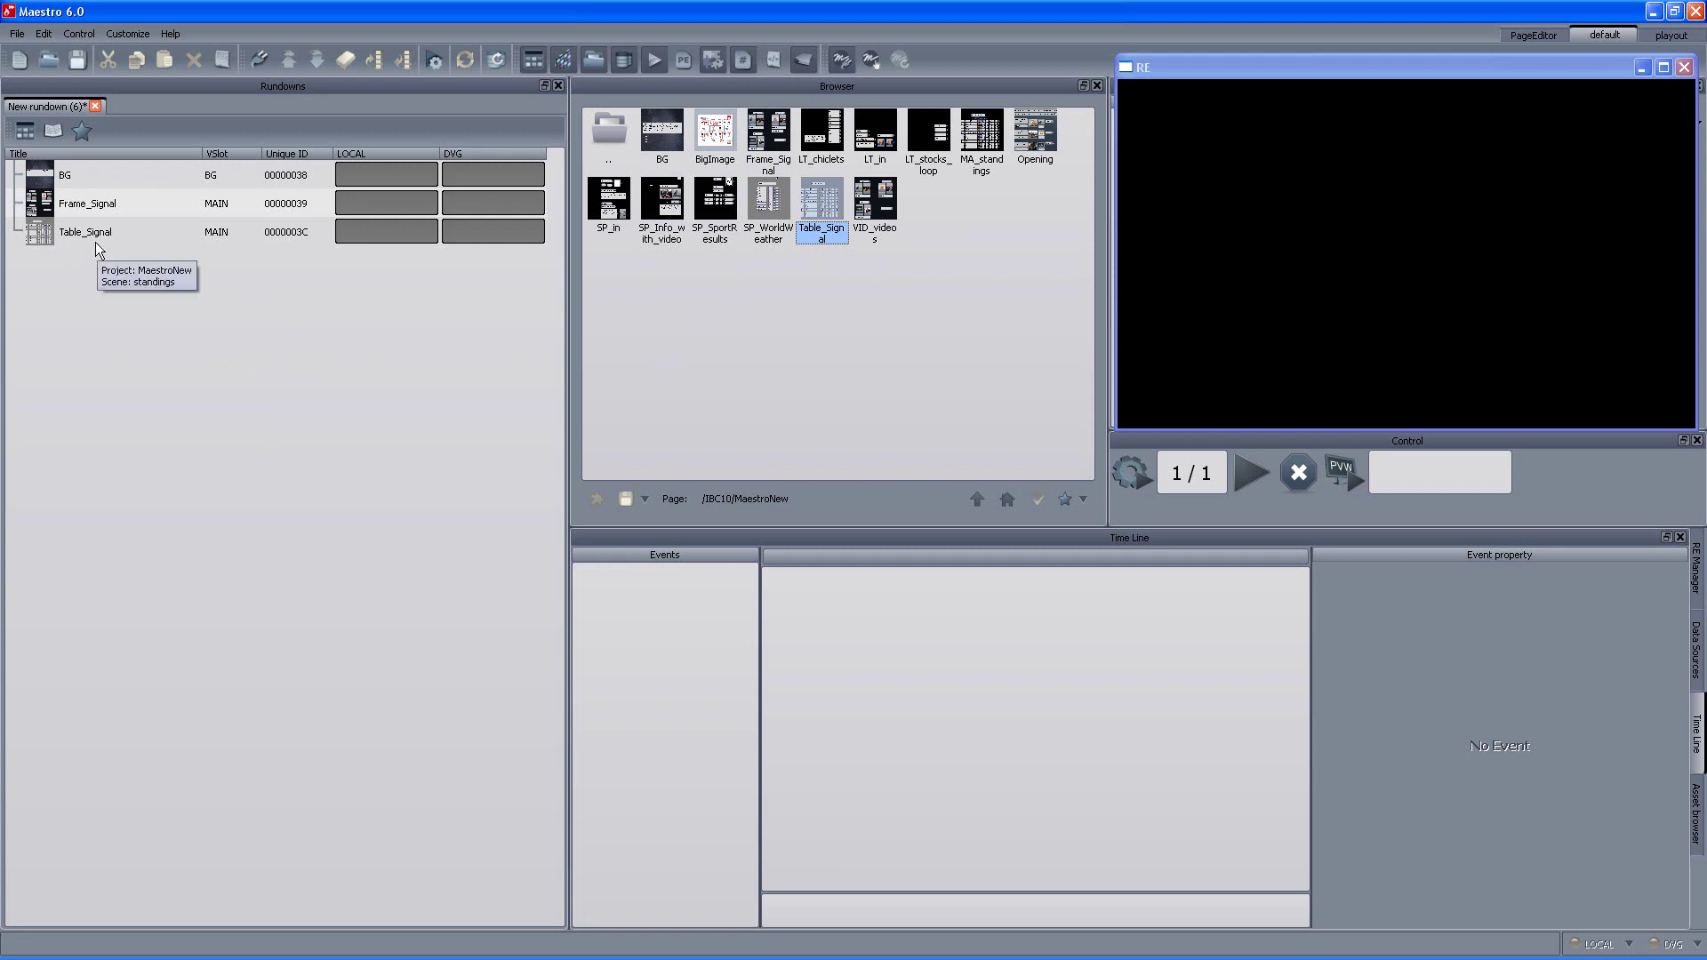
# Set the VSlot of the Table_Signal item in the rundown to SUPER
pyautogui.click(226, 235)
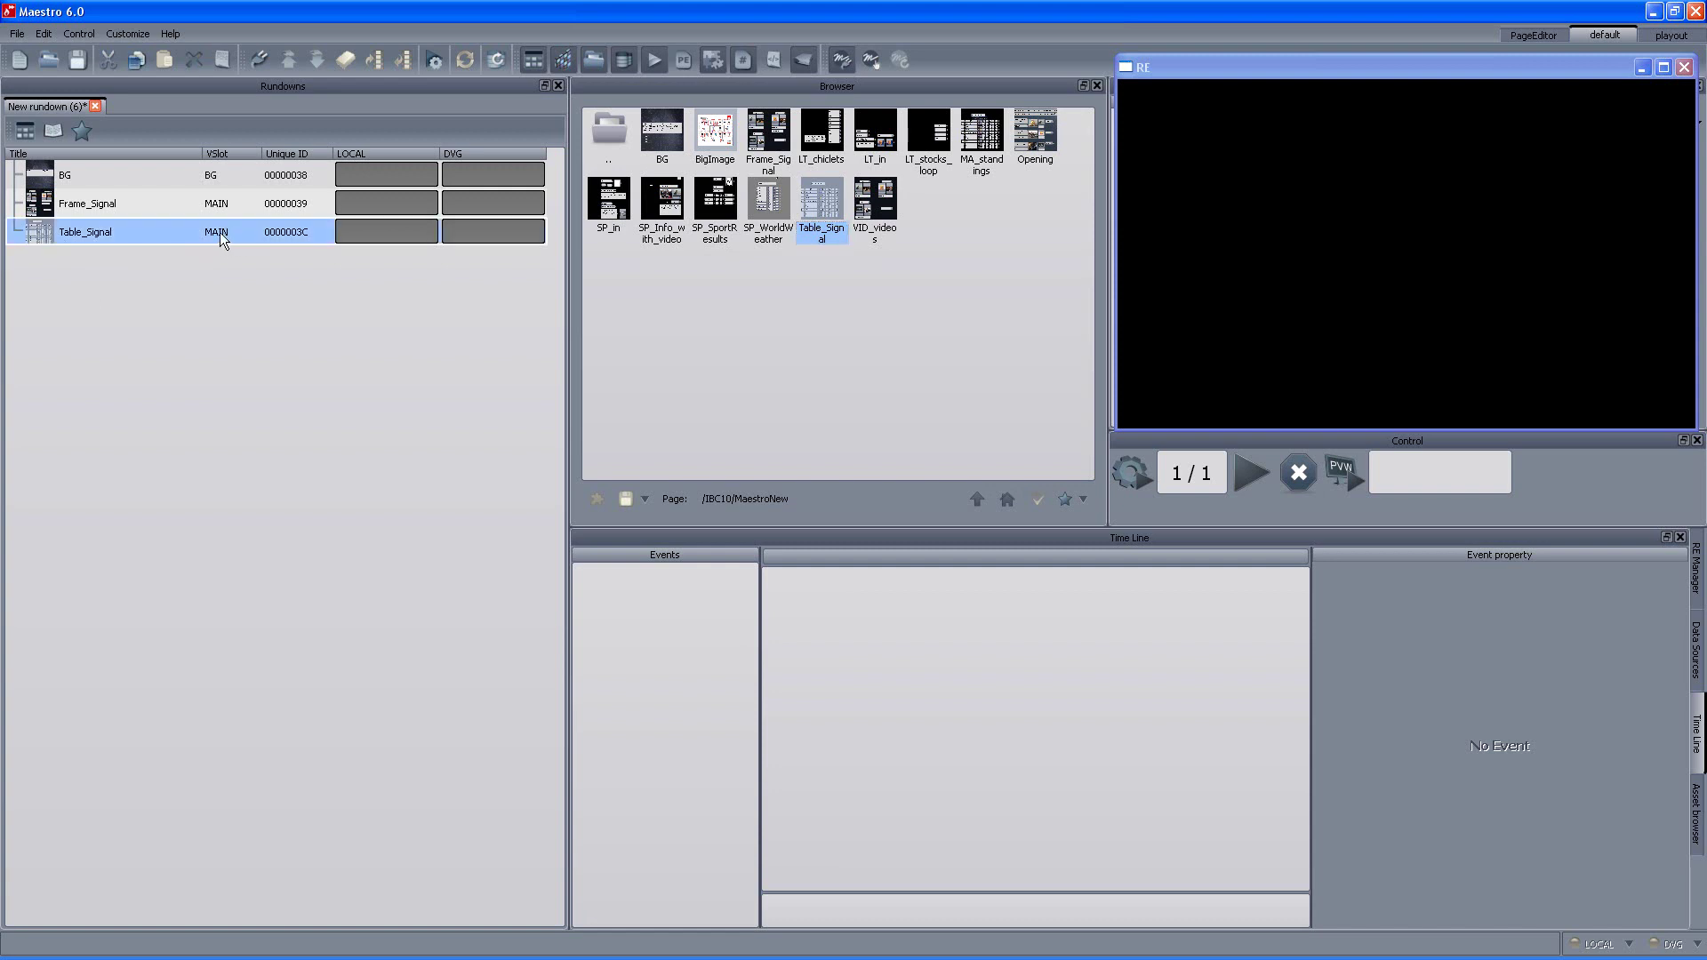
pyautogui.click(220, 232)
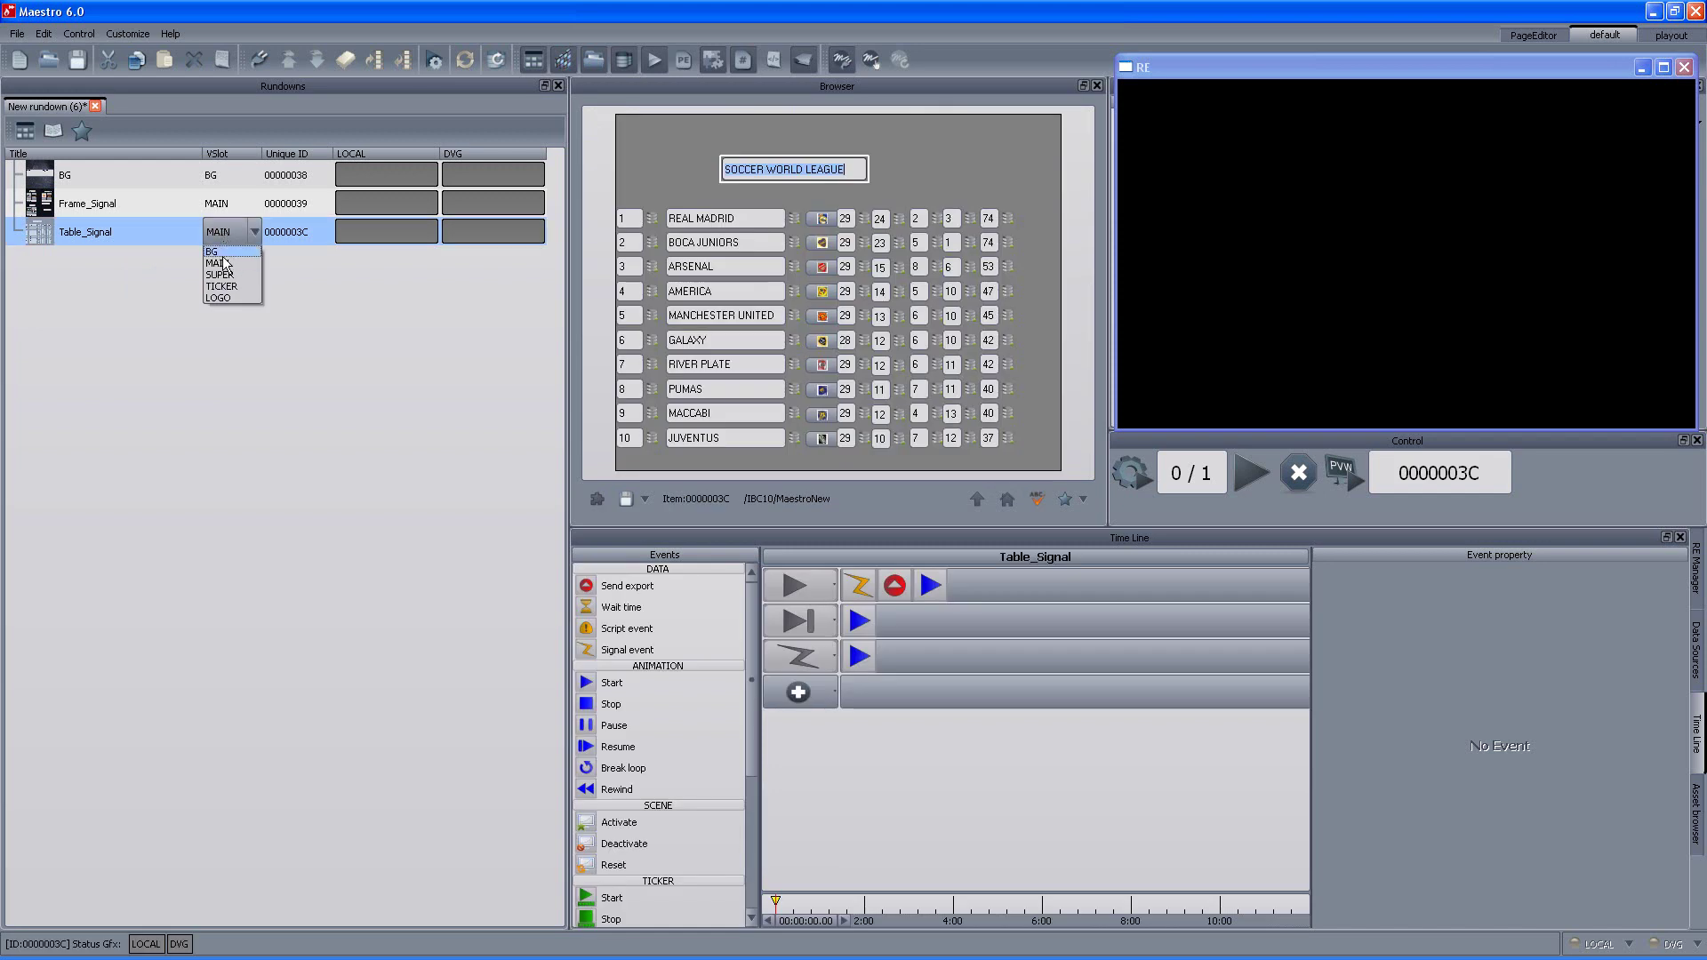
pyautogui.click(222, 272)
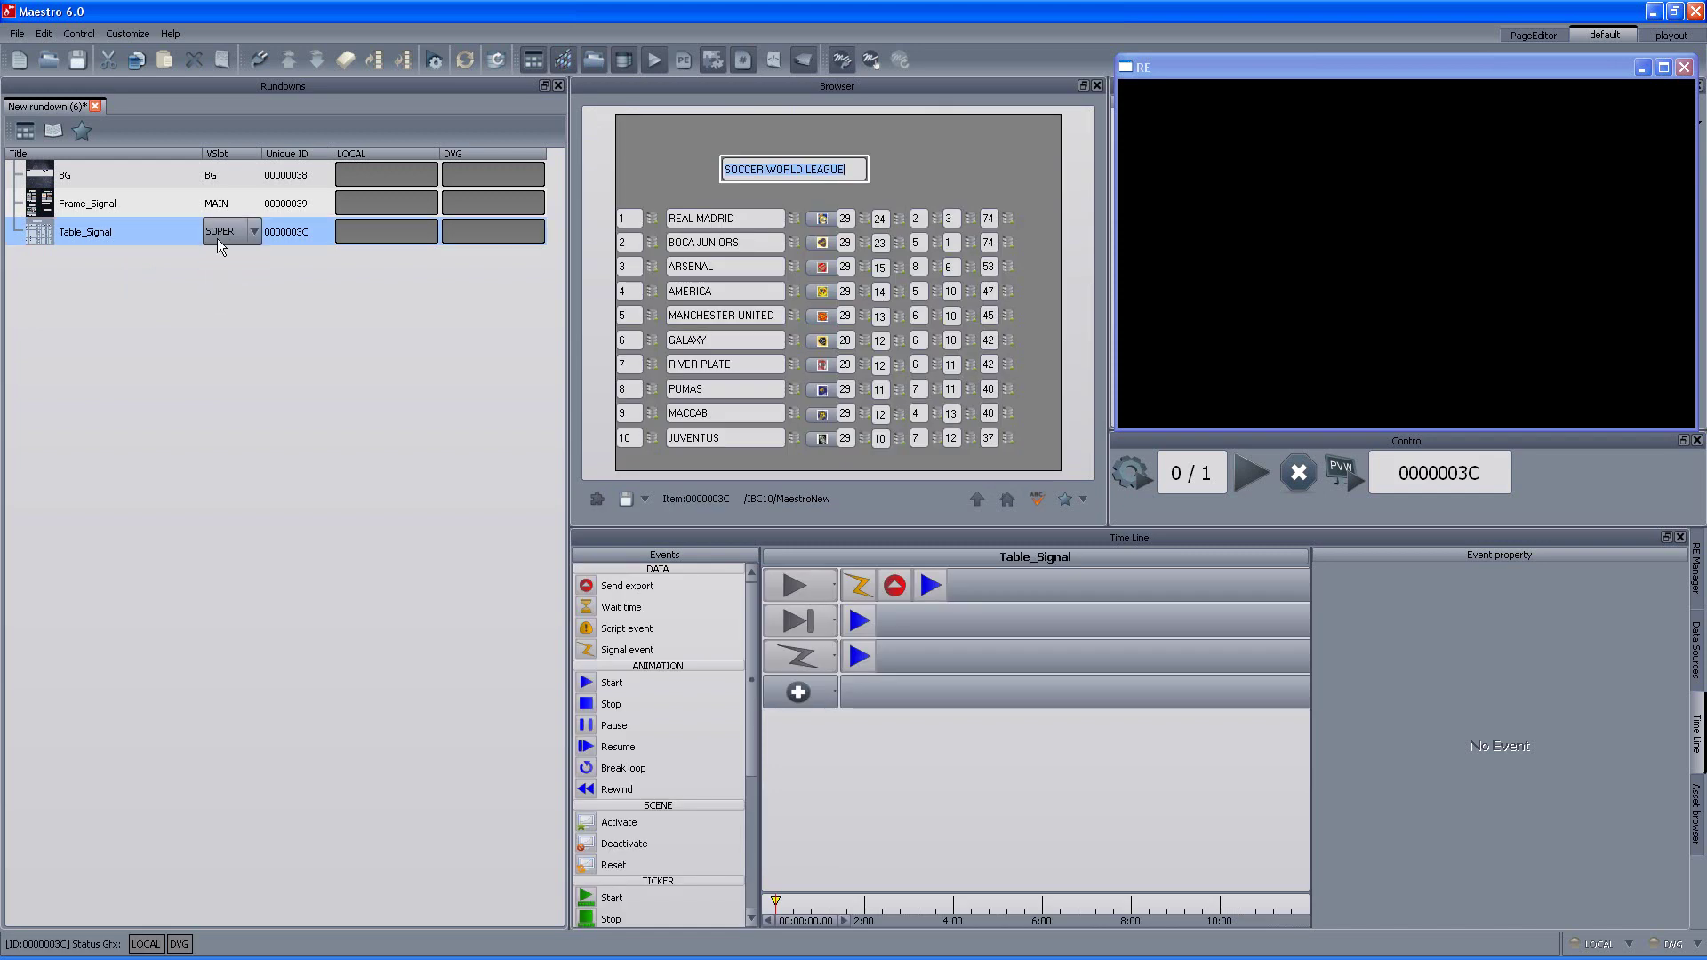
# With the BG item selected, connect to the render engines and load the rundown's scenes
pyautogui.click(109, 180)
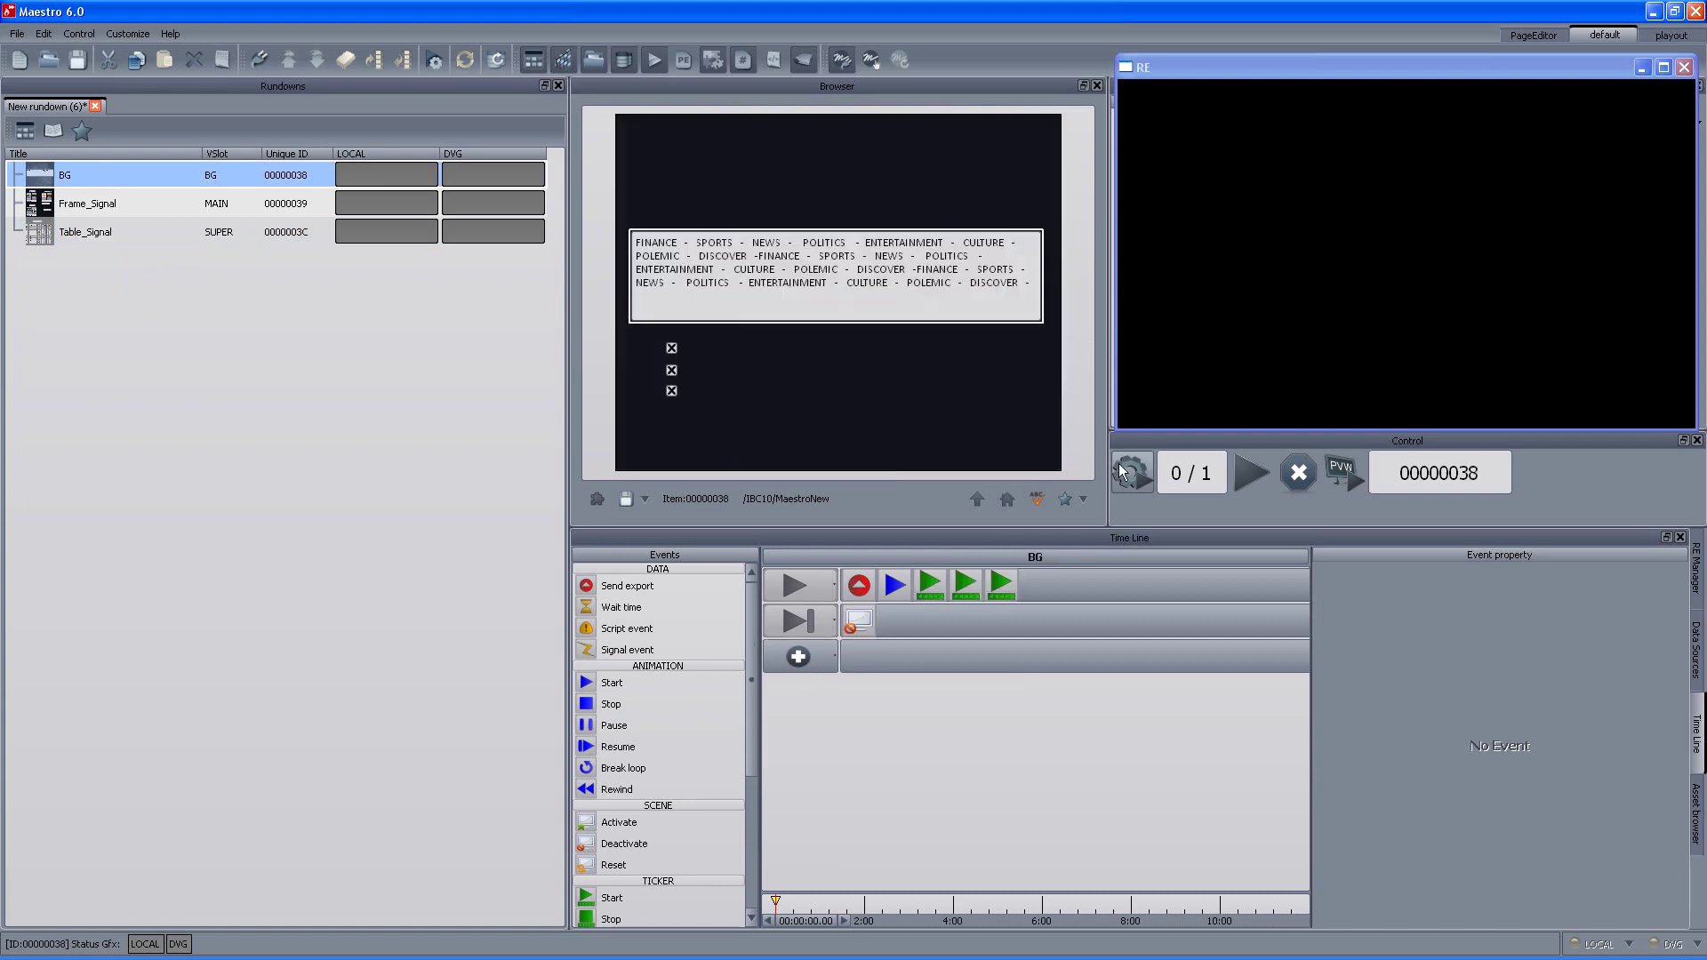
pyautogui.click(260, 60)
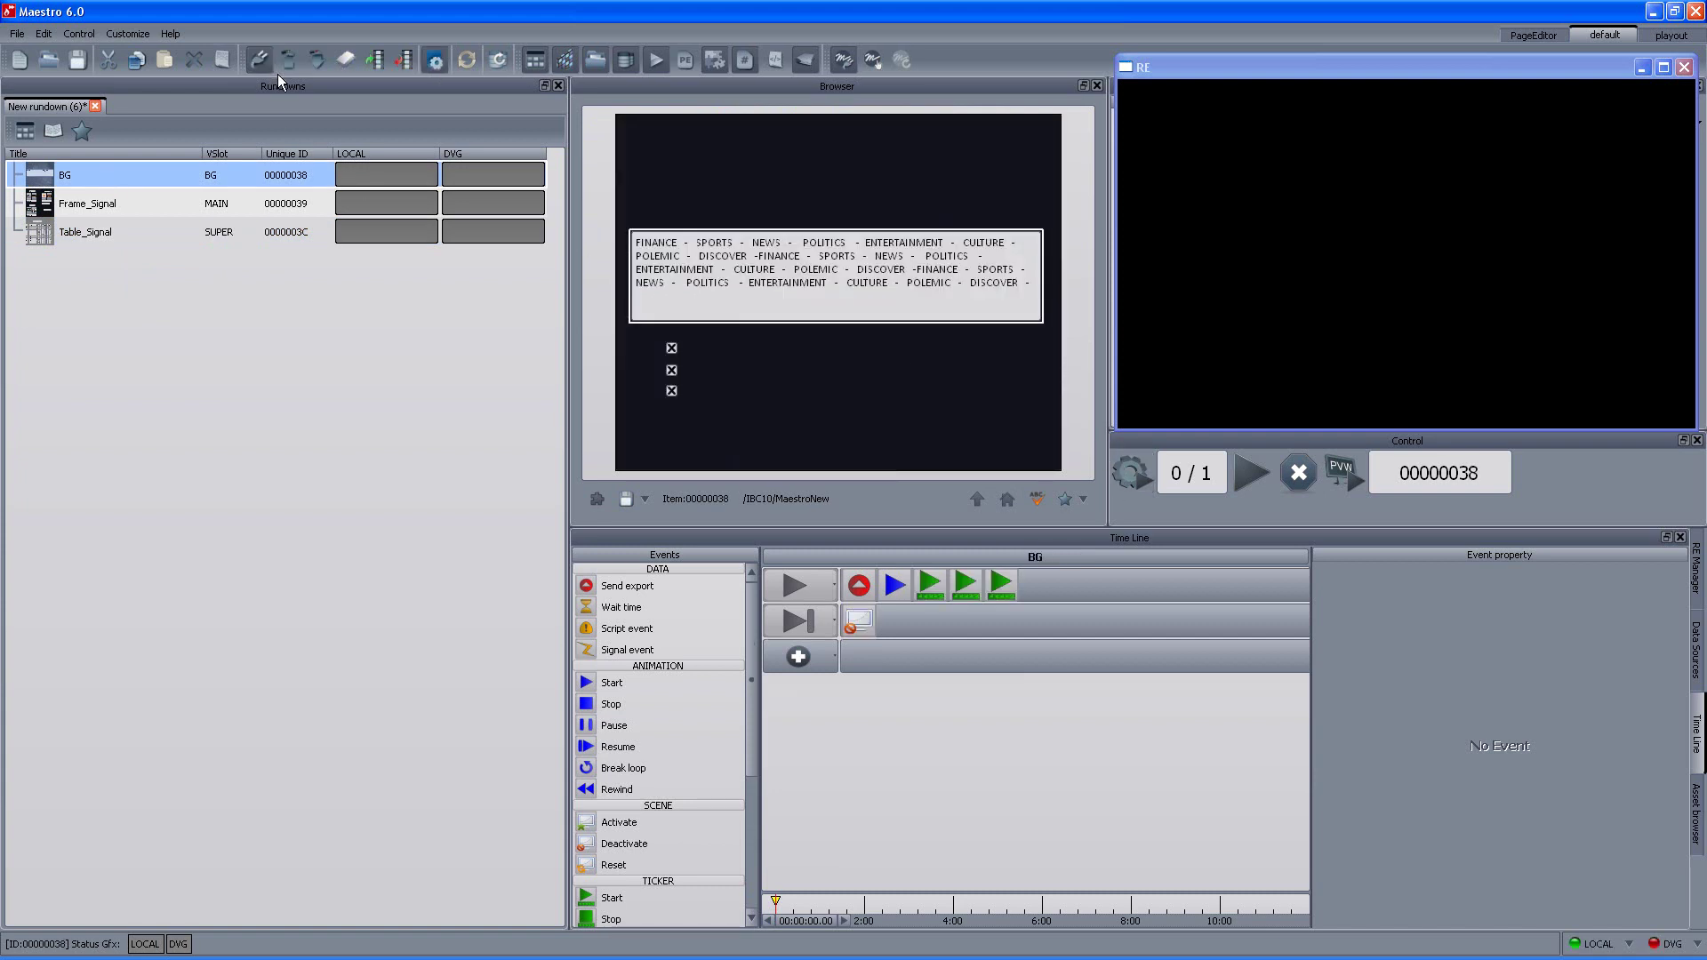
pyautogui.click(290, 64)
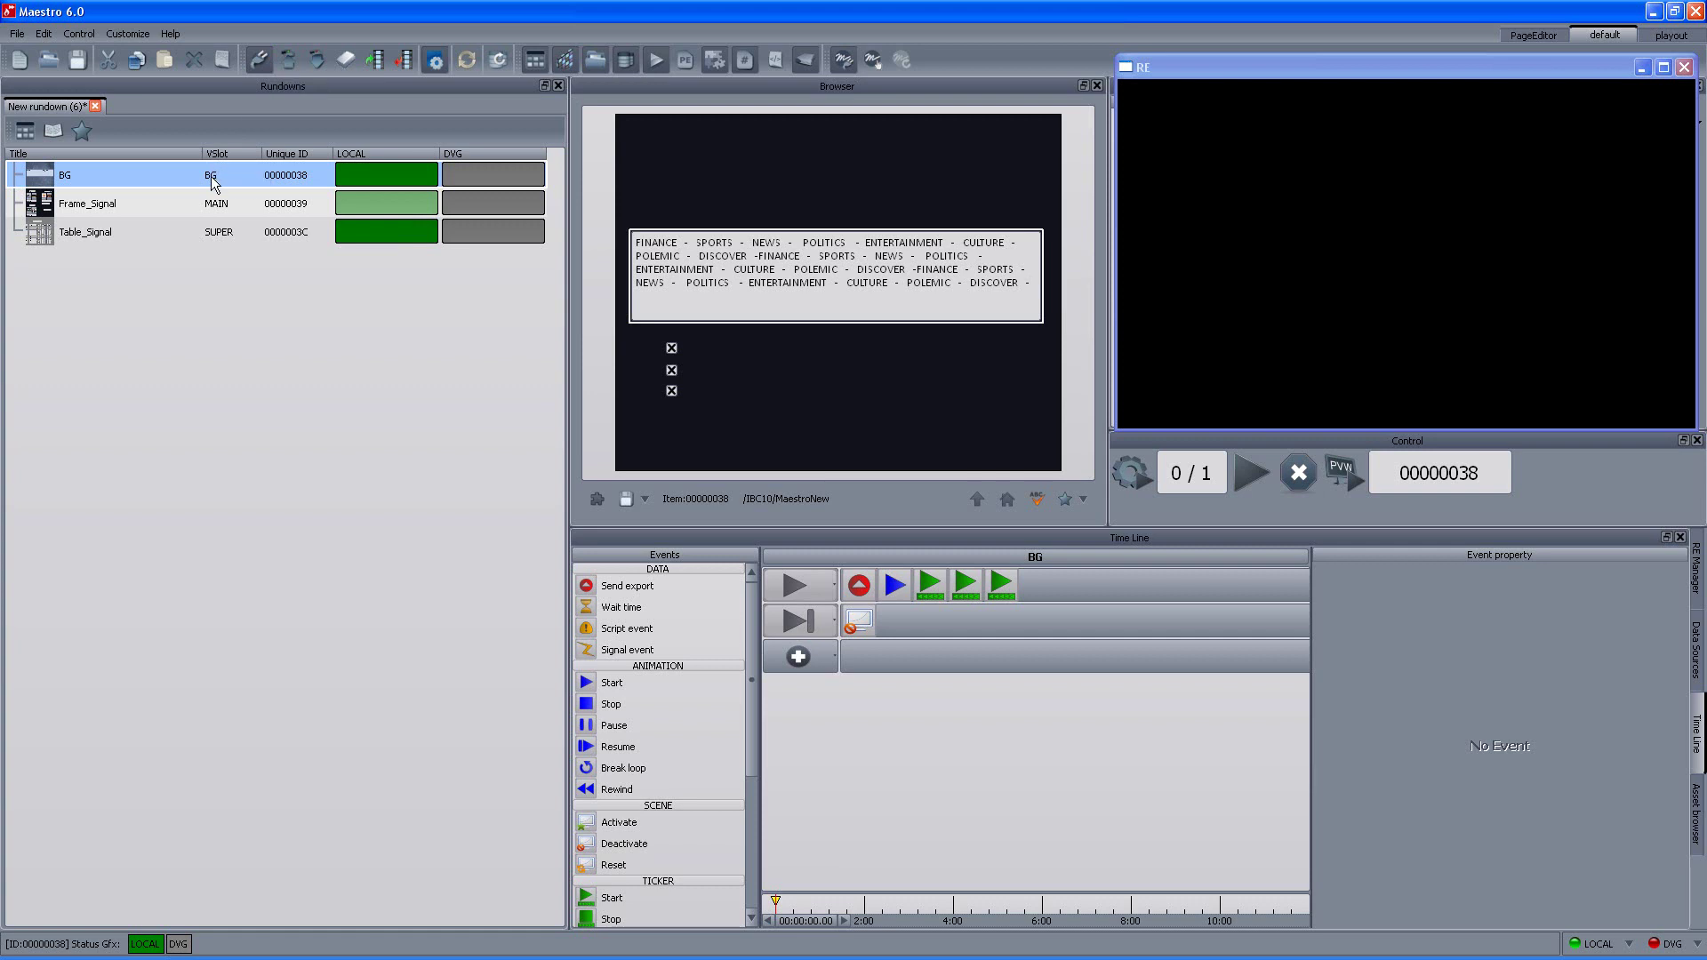
# Take the BG, Frame_Signal and Table_Signal items on air one after another
pyautogui.click(1251, 476)
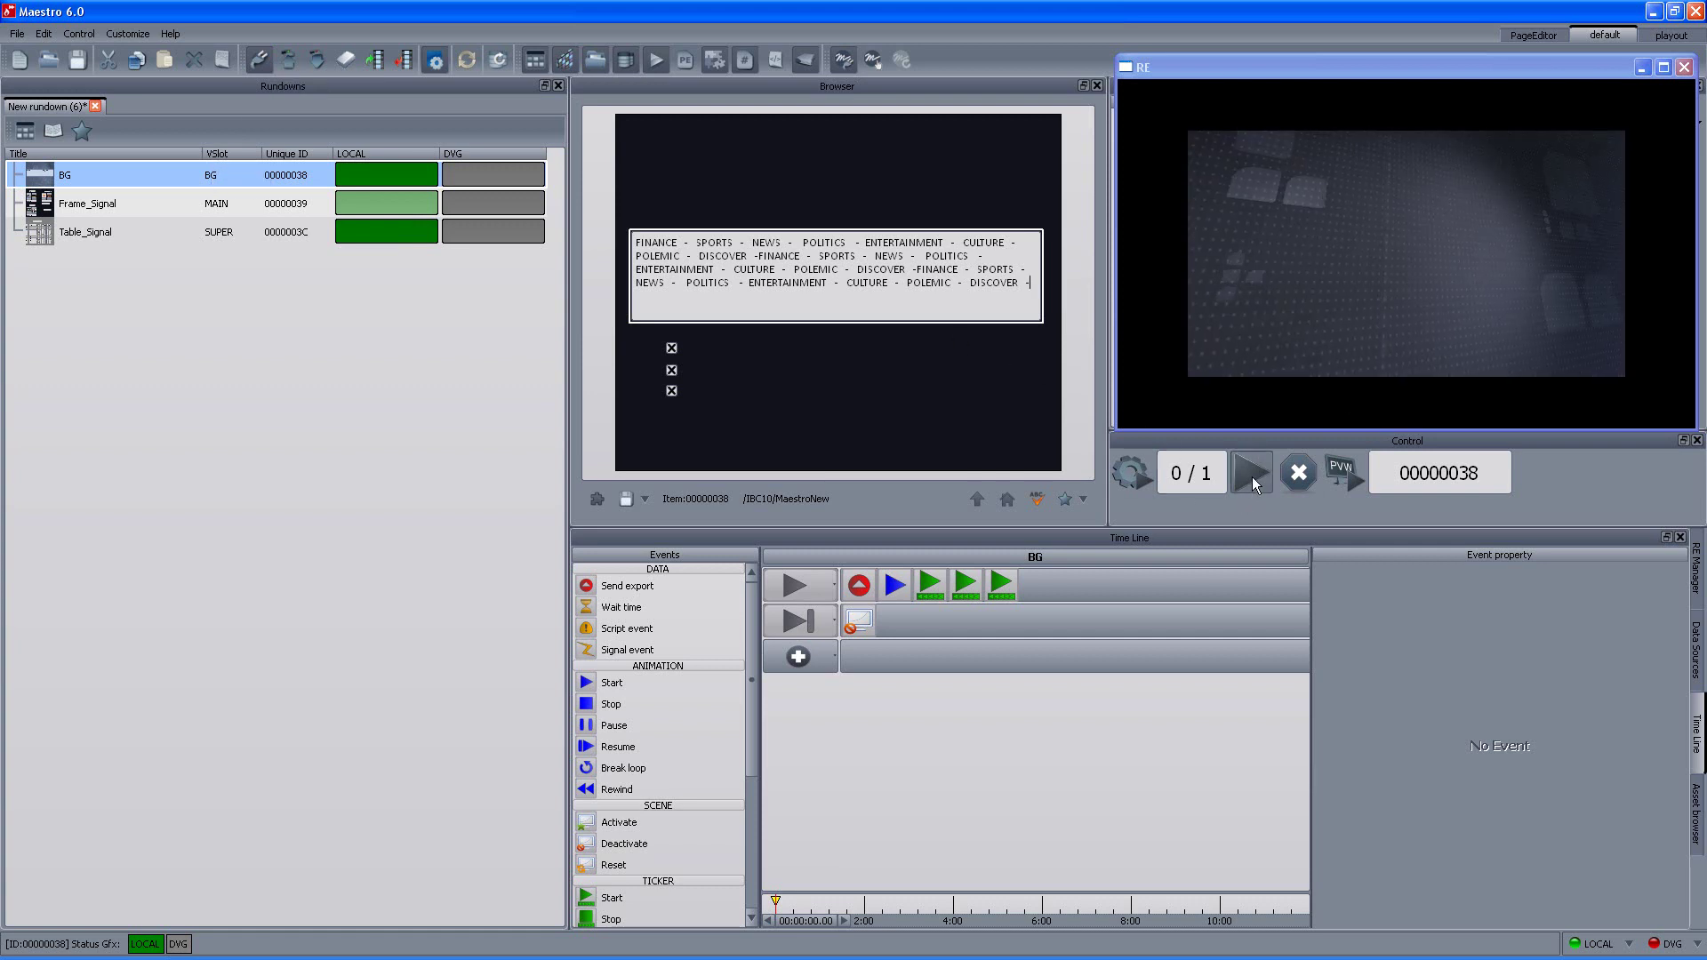
pyautogui.click(140, 201)
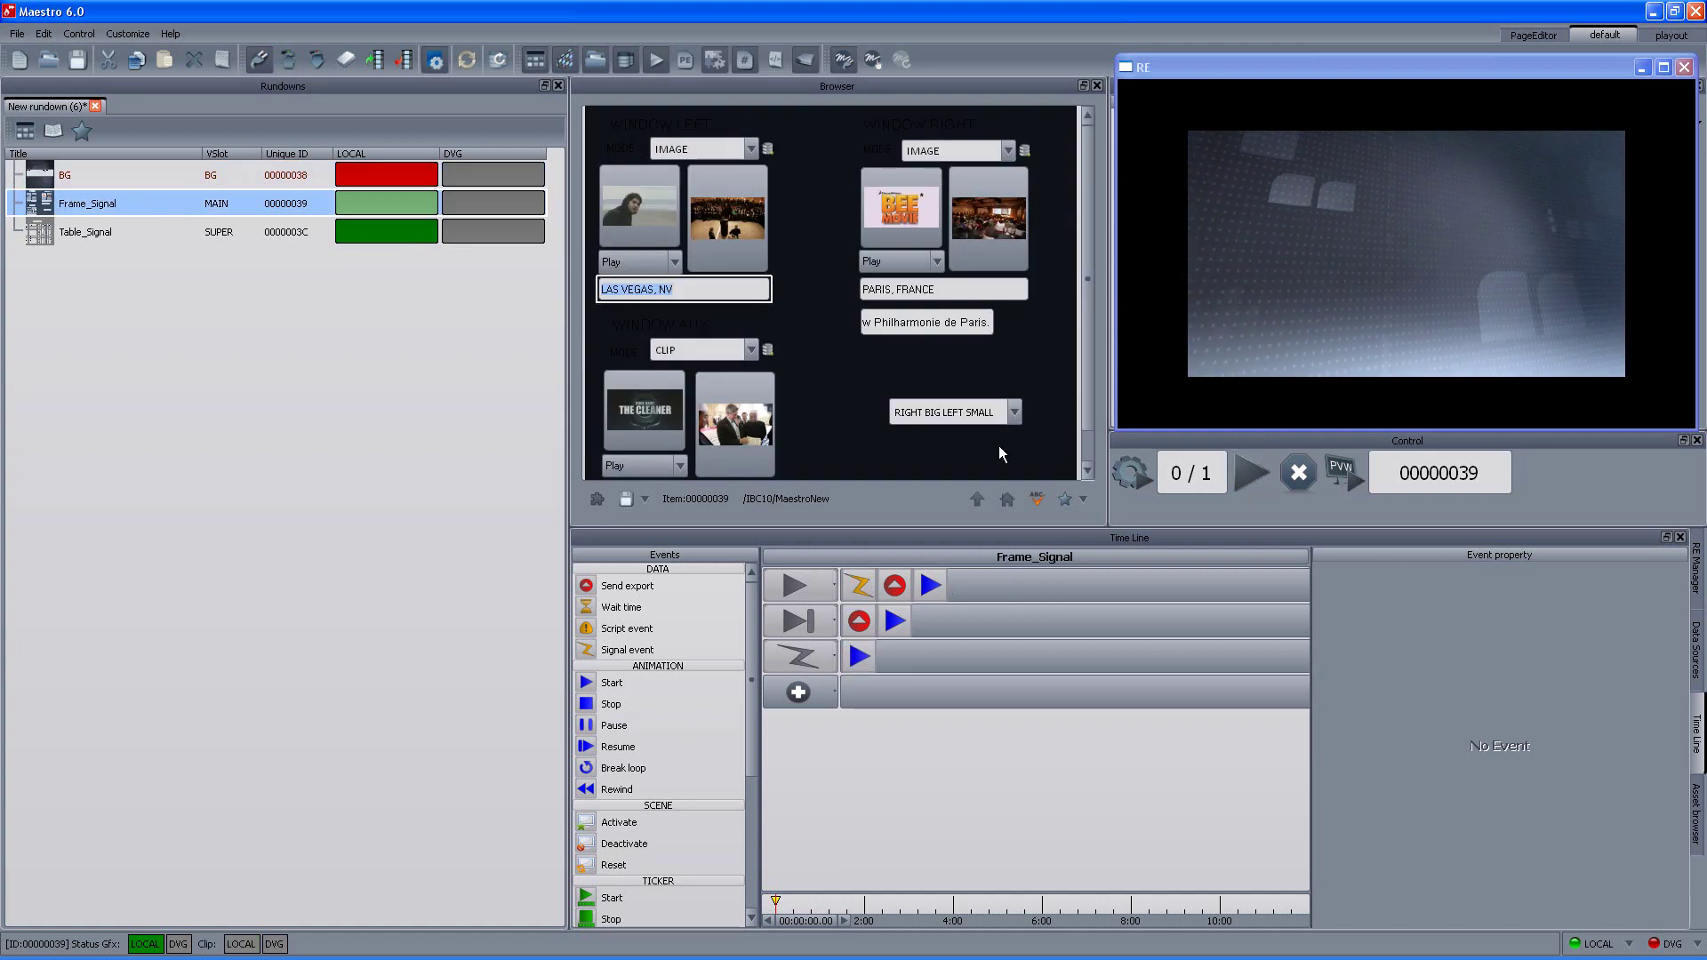
pyautogui.click(1254, 475)
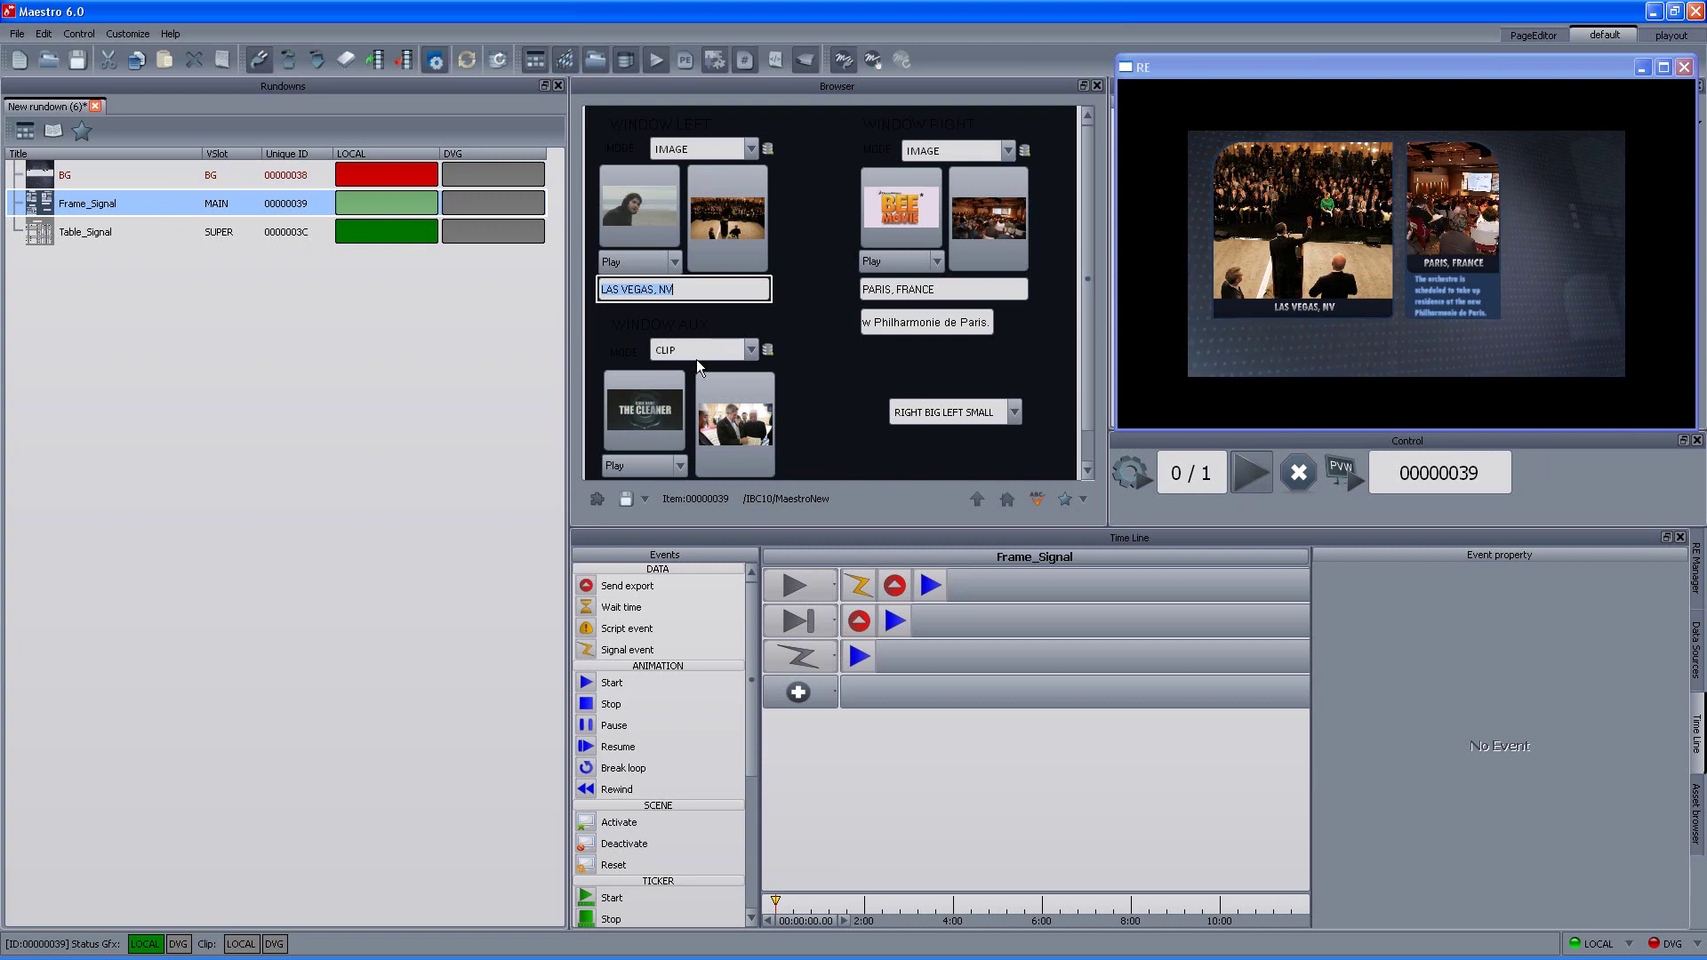
pyautogui.click(116, 231)
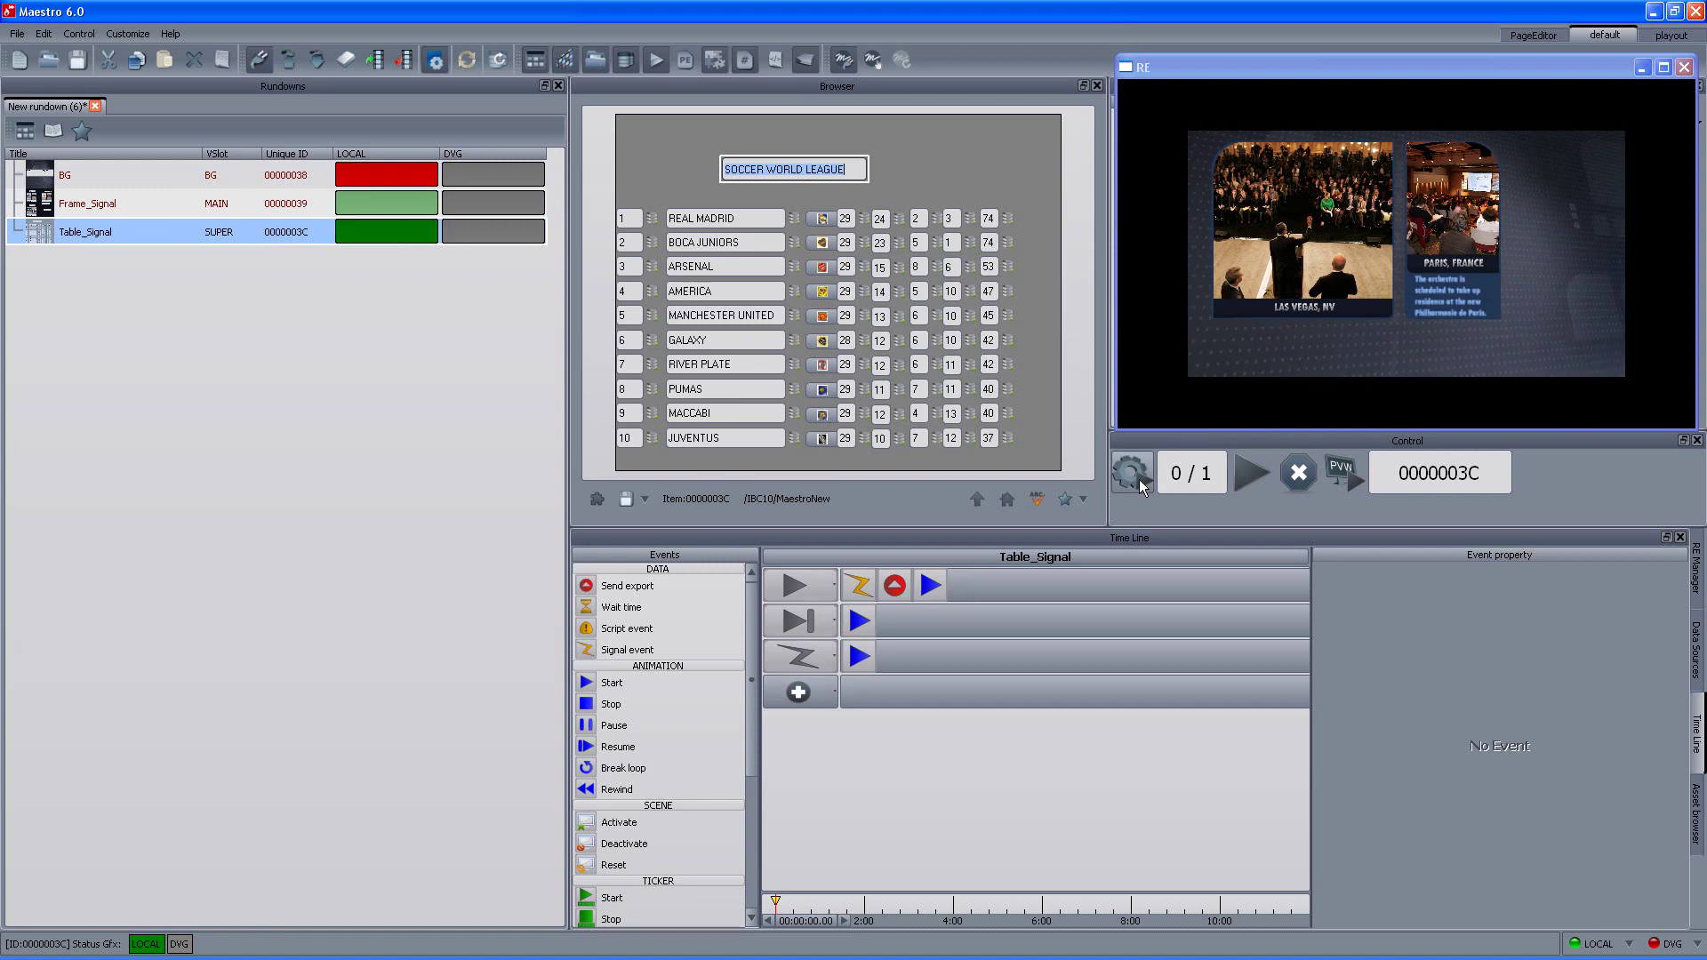
pyautogui.click(1239, 480)
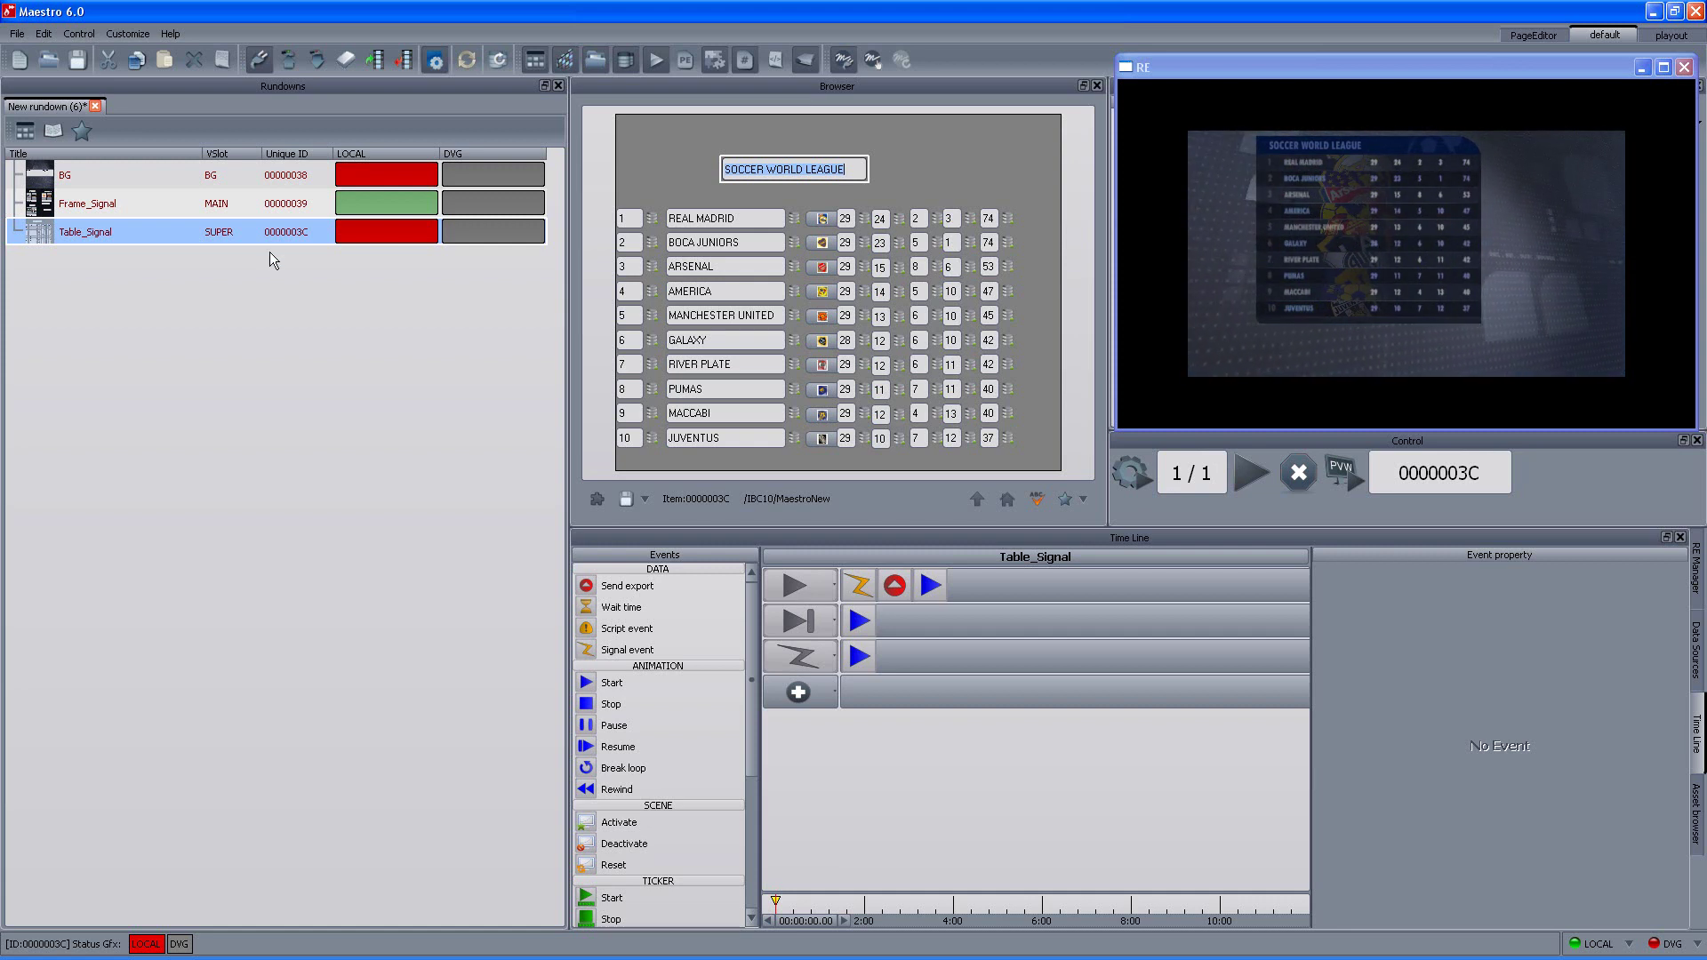
# Examine the signal event in Frame_Signal's Take callback, checking the name and value it sends
pyautogui.click(173, 206)
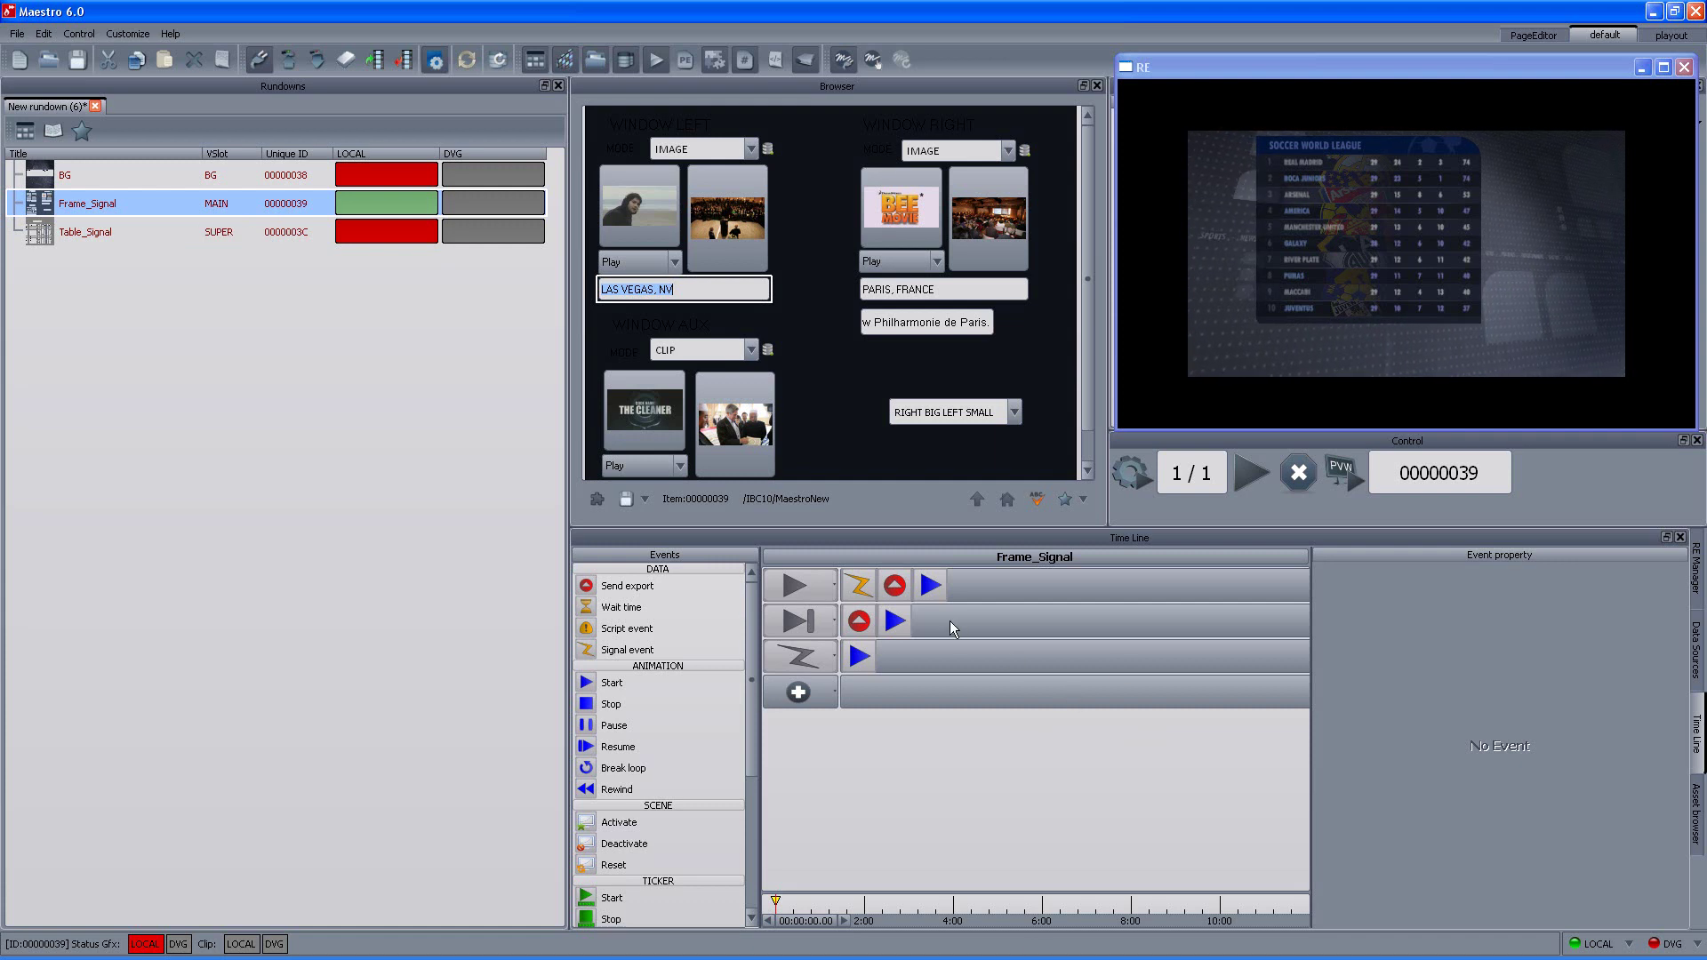
pyautogui.click(856, 591)
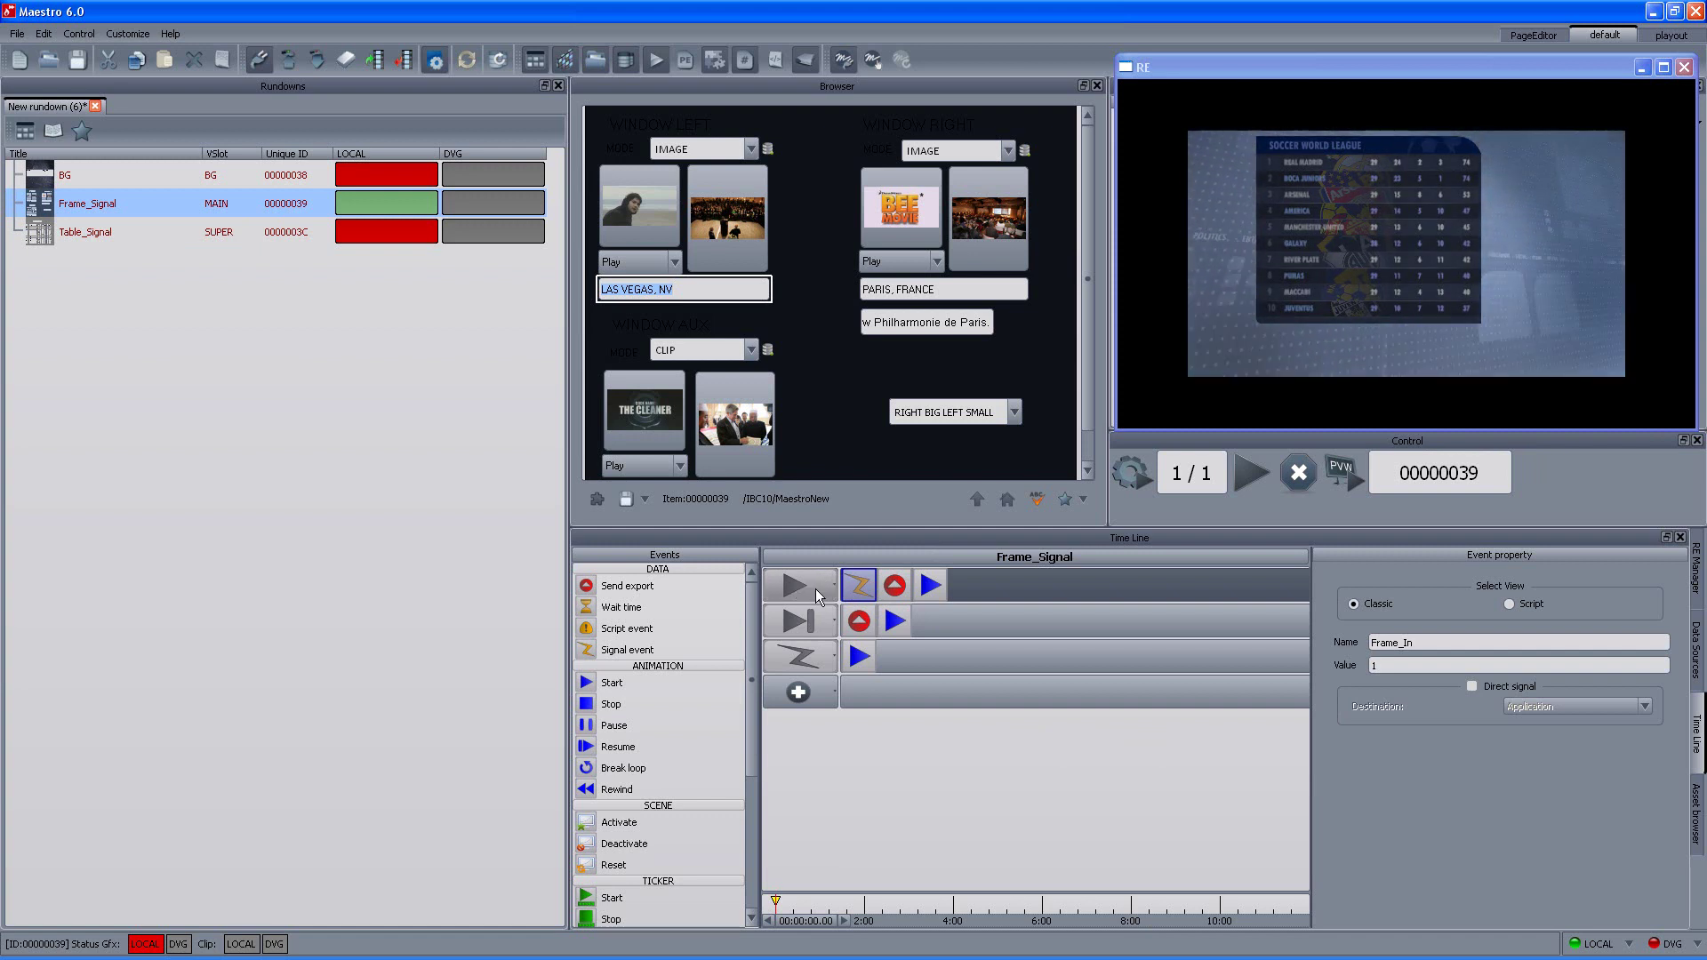
pyautogui.moveTo(803, 594)
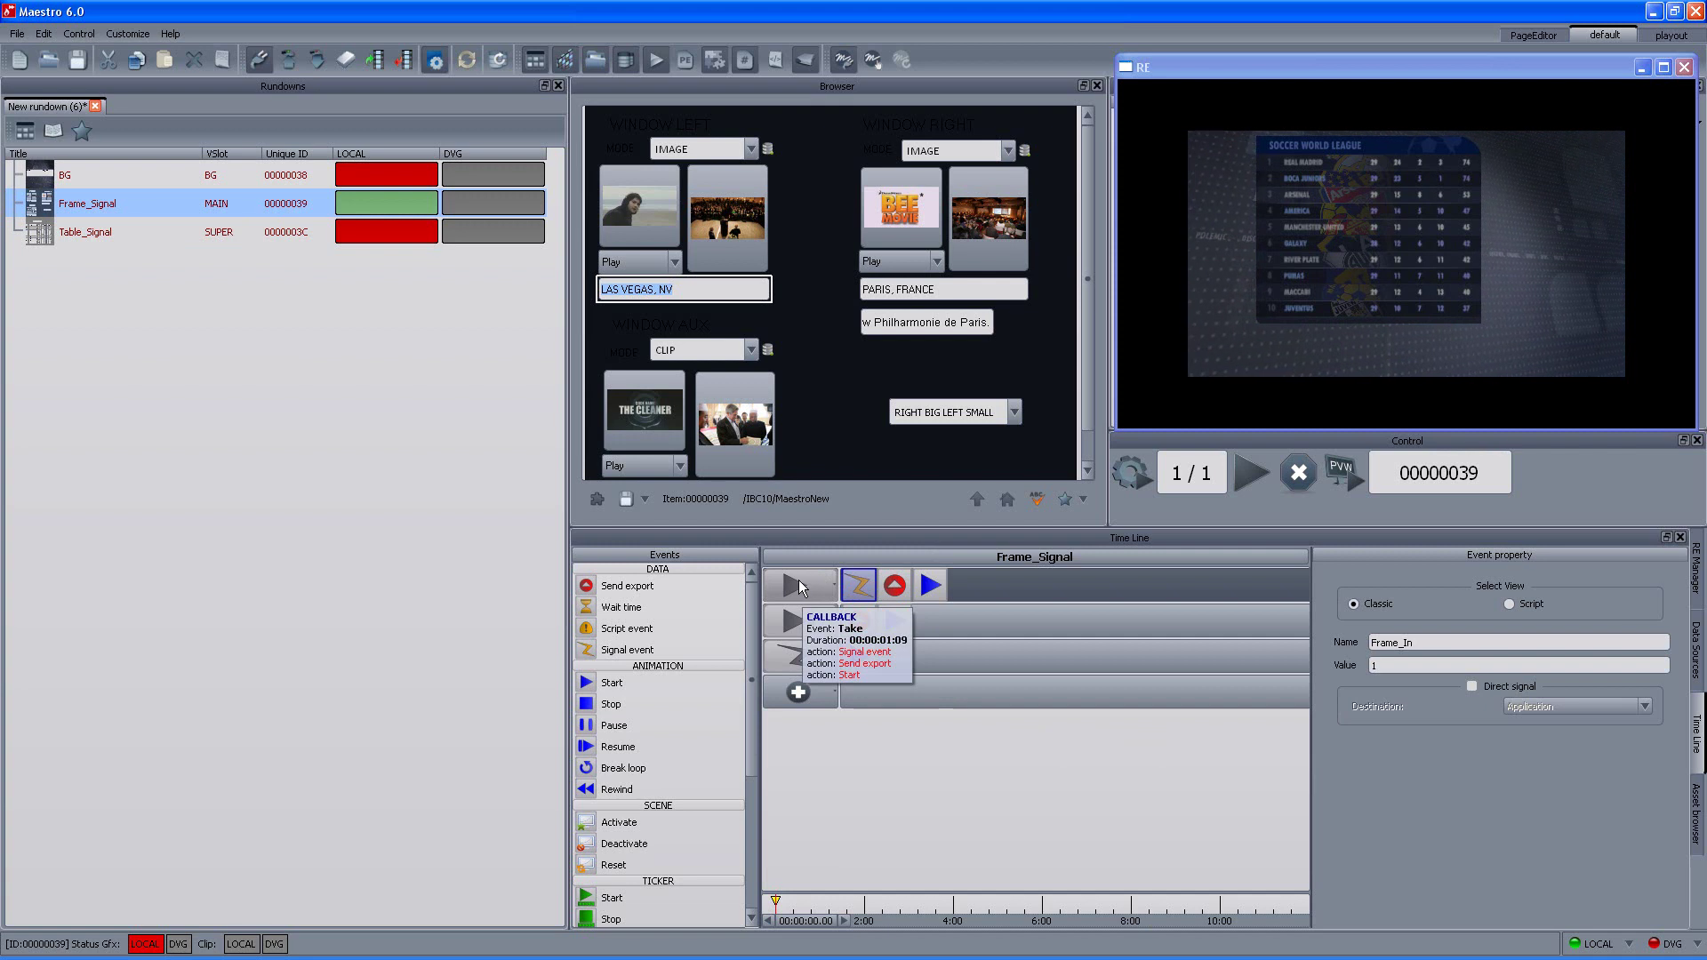
pyautogui.moveTo(864, 598)
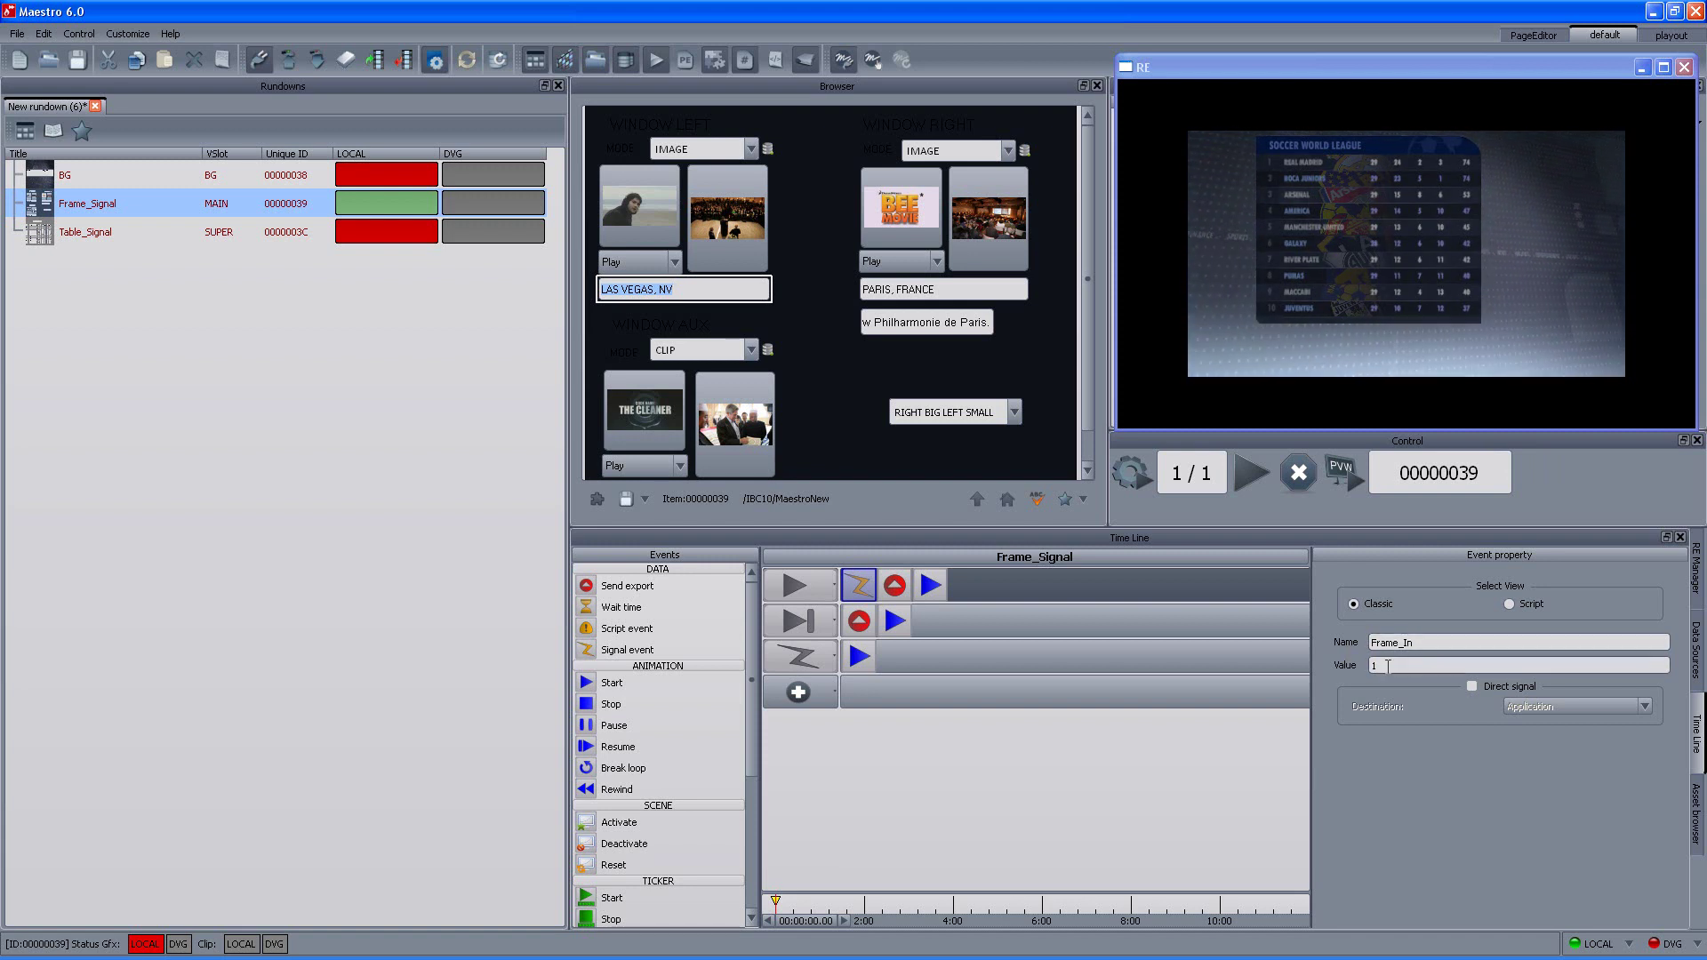
# Examine Table_Signal's signal-received callback, checking its signal name condition and the animation it starts
pyautogui.click(92, 235)
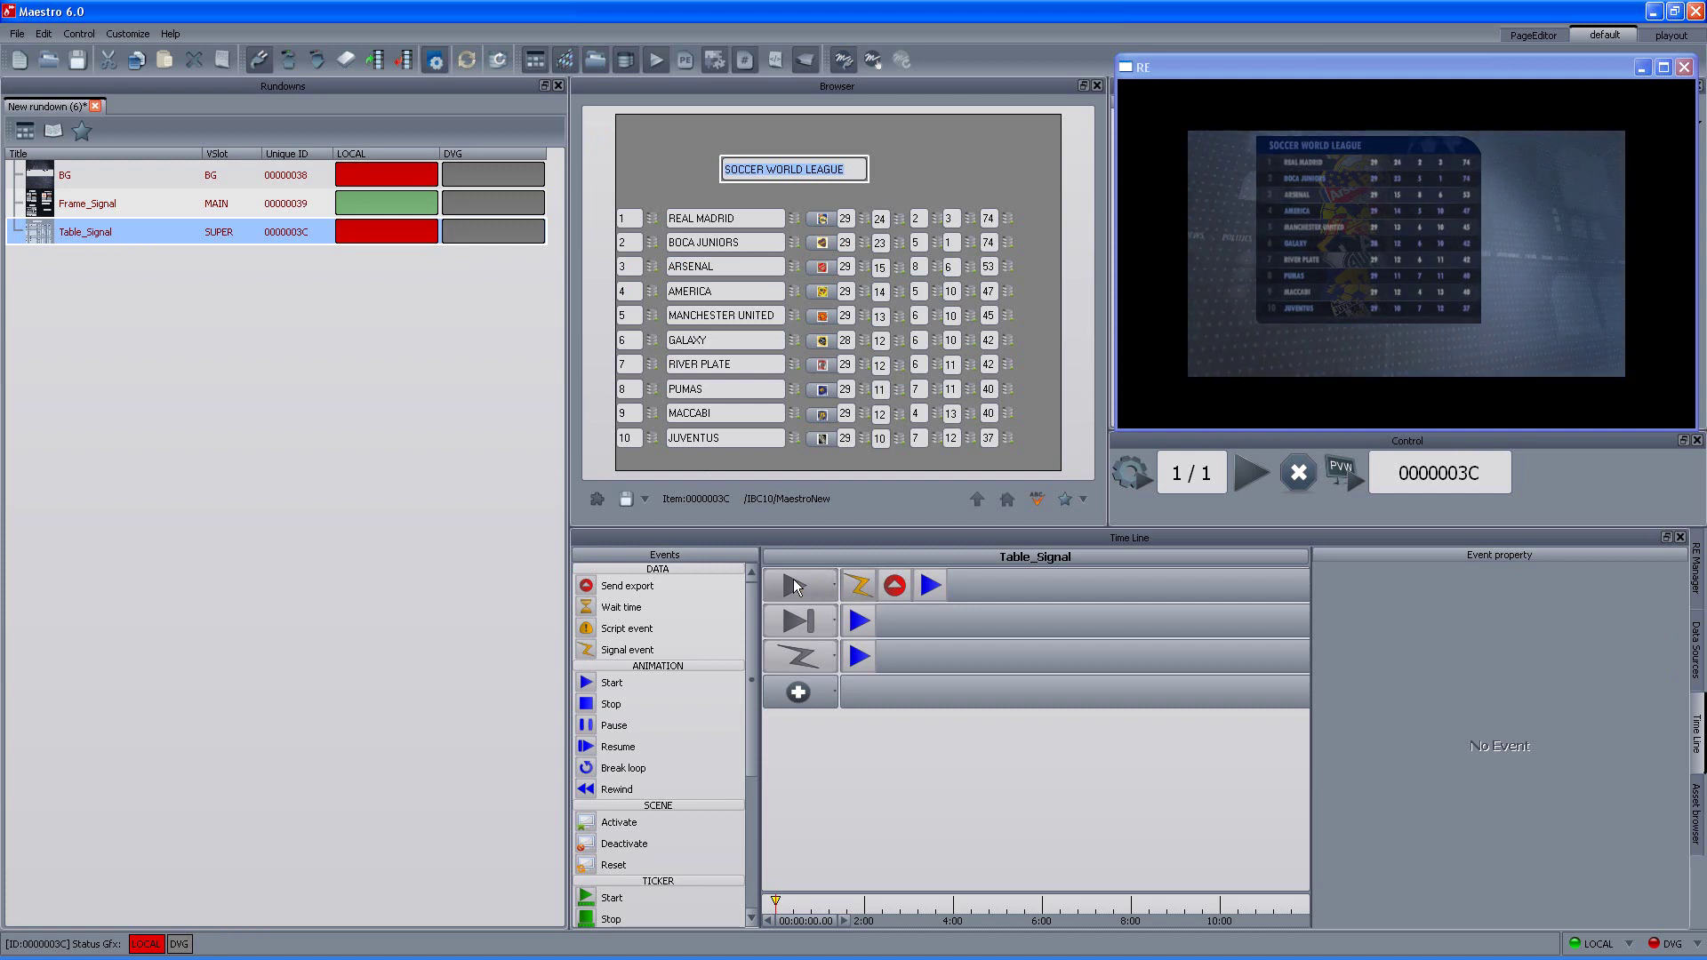
pyautogui.click(806, 657)
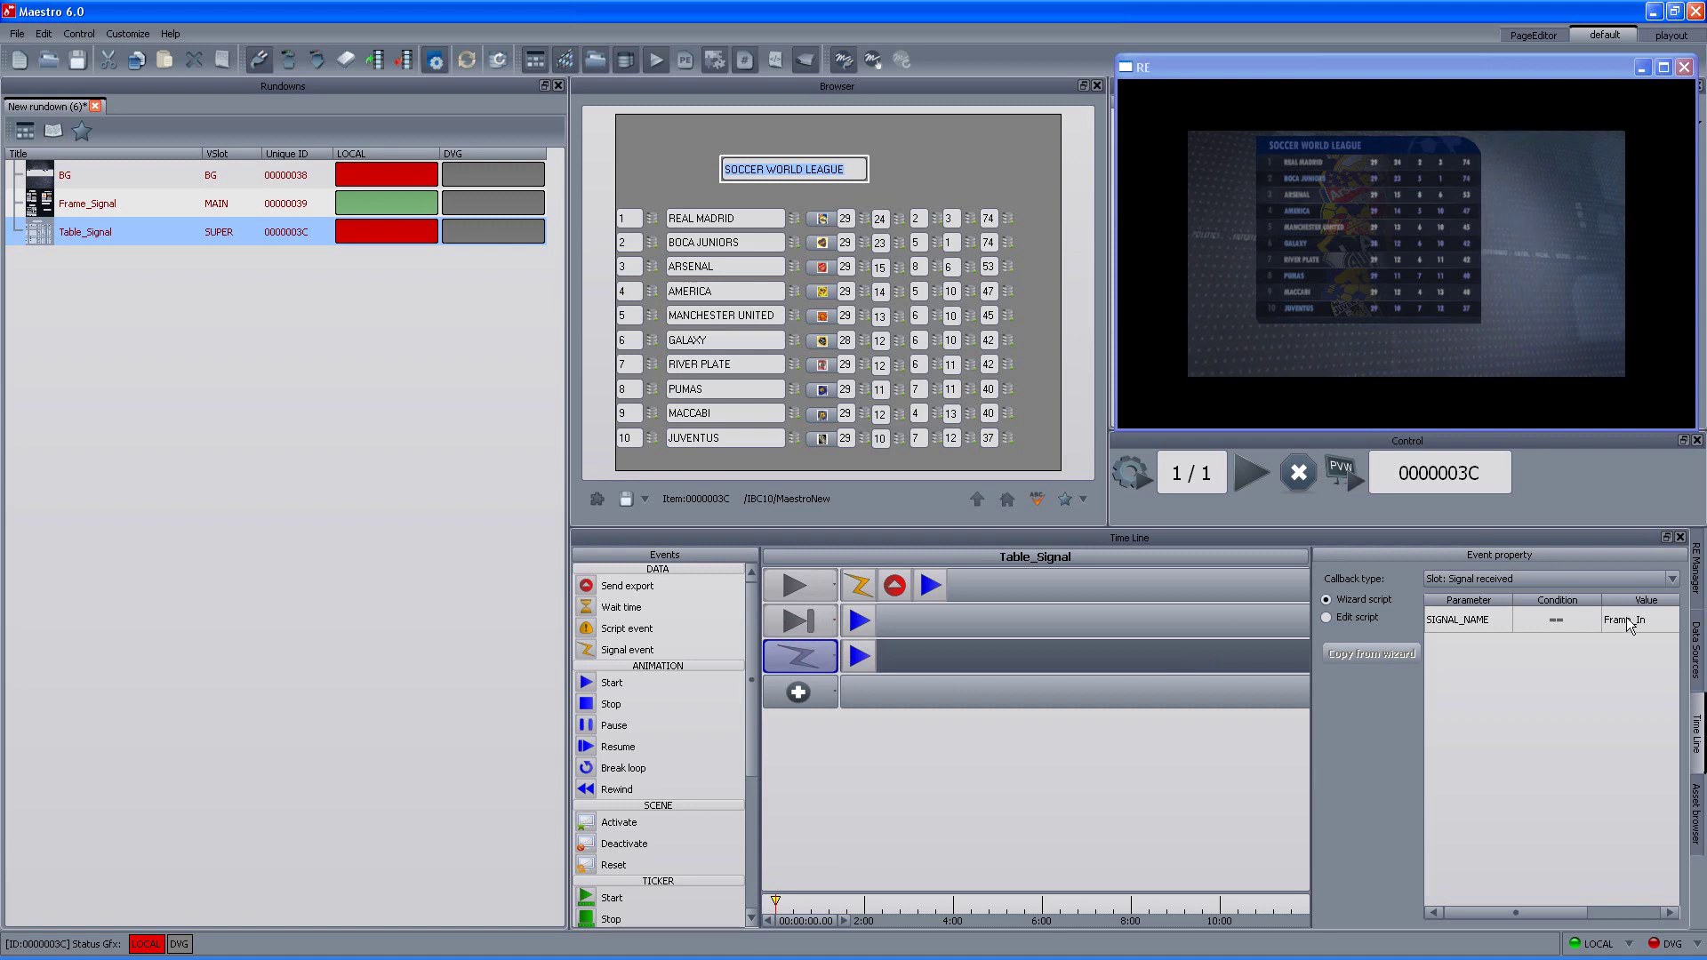
pyautogui.click(859, 657)
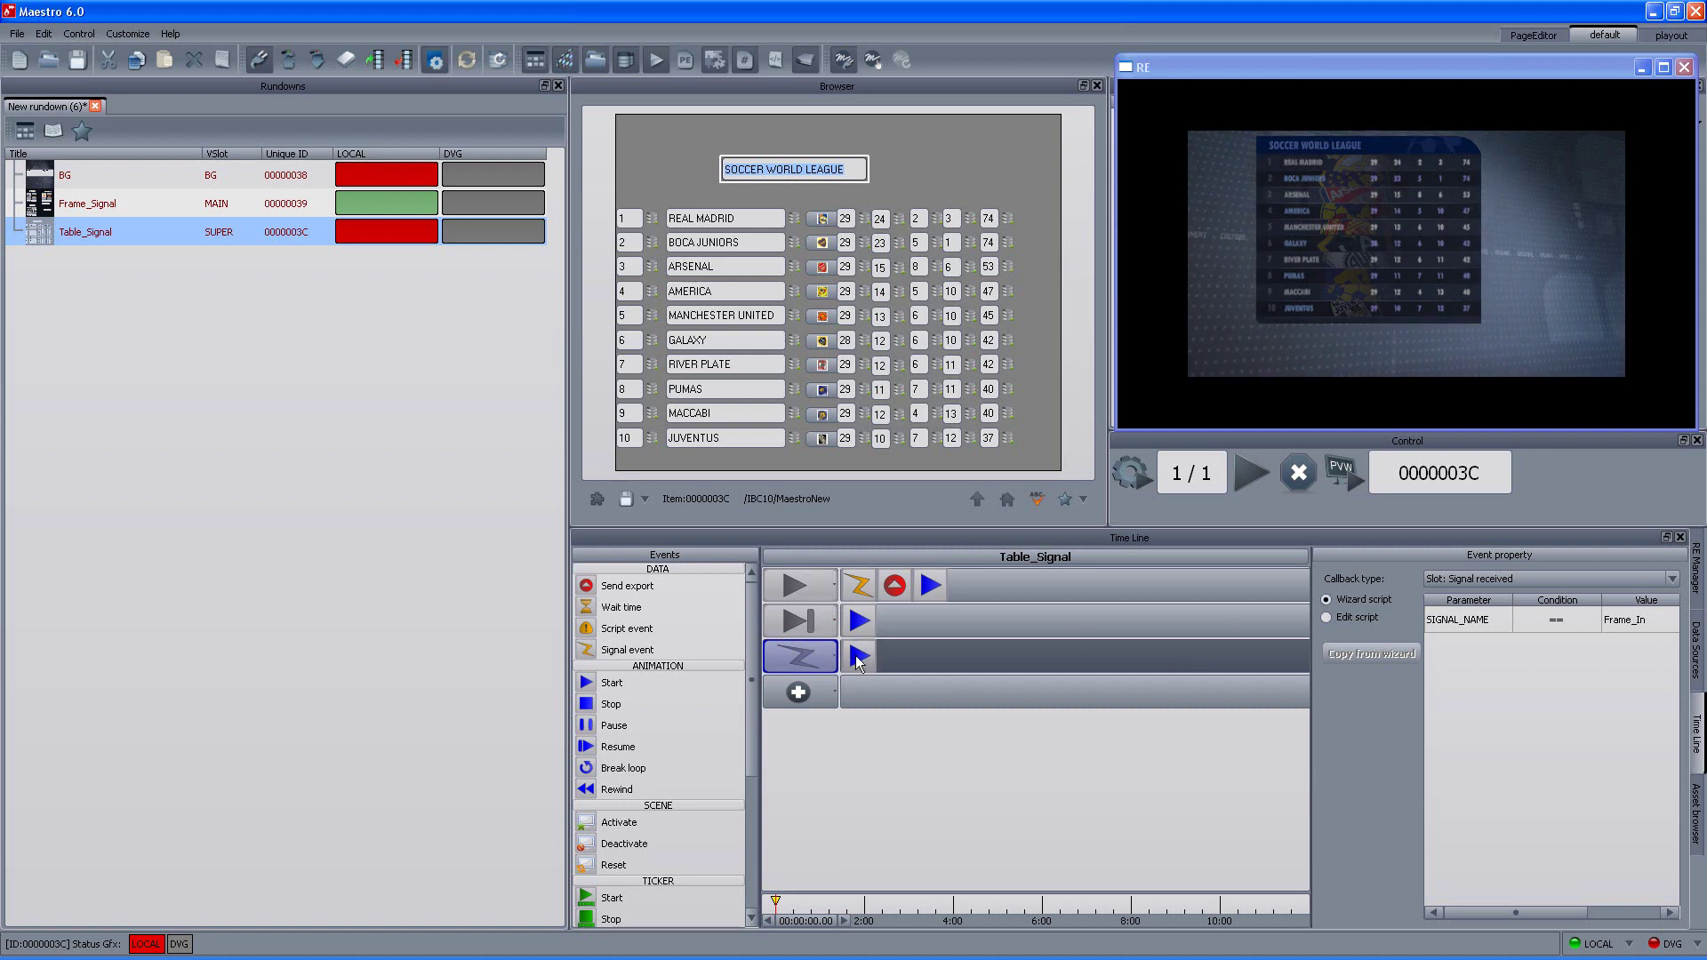
pyautogui.click(1423, 672)
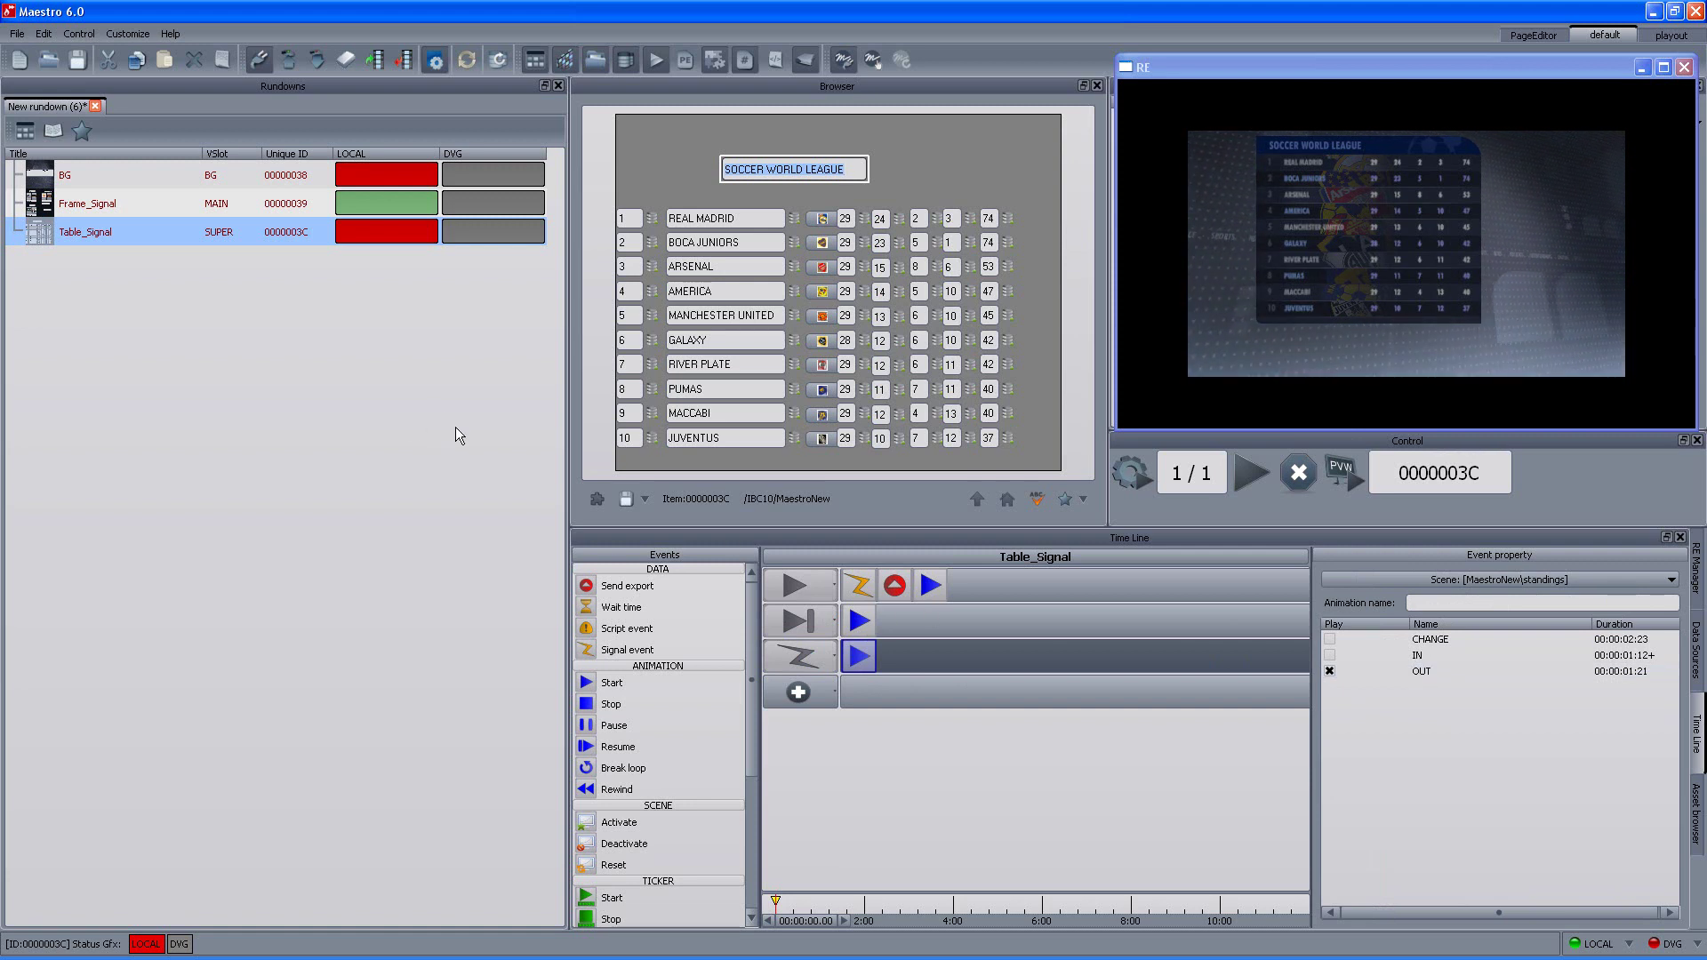
# Examine Frame_Signal's signal-received condition and the animation it starts, comparing them with its Take signal event
pyautogui.click(114, 205)
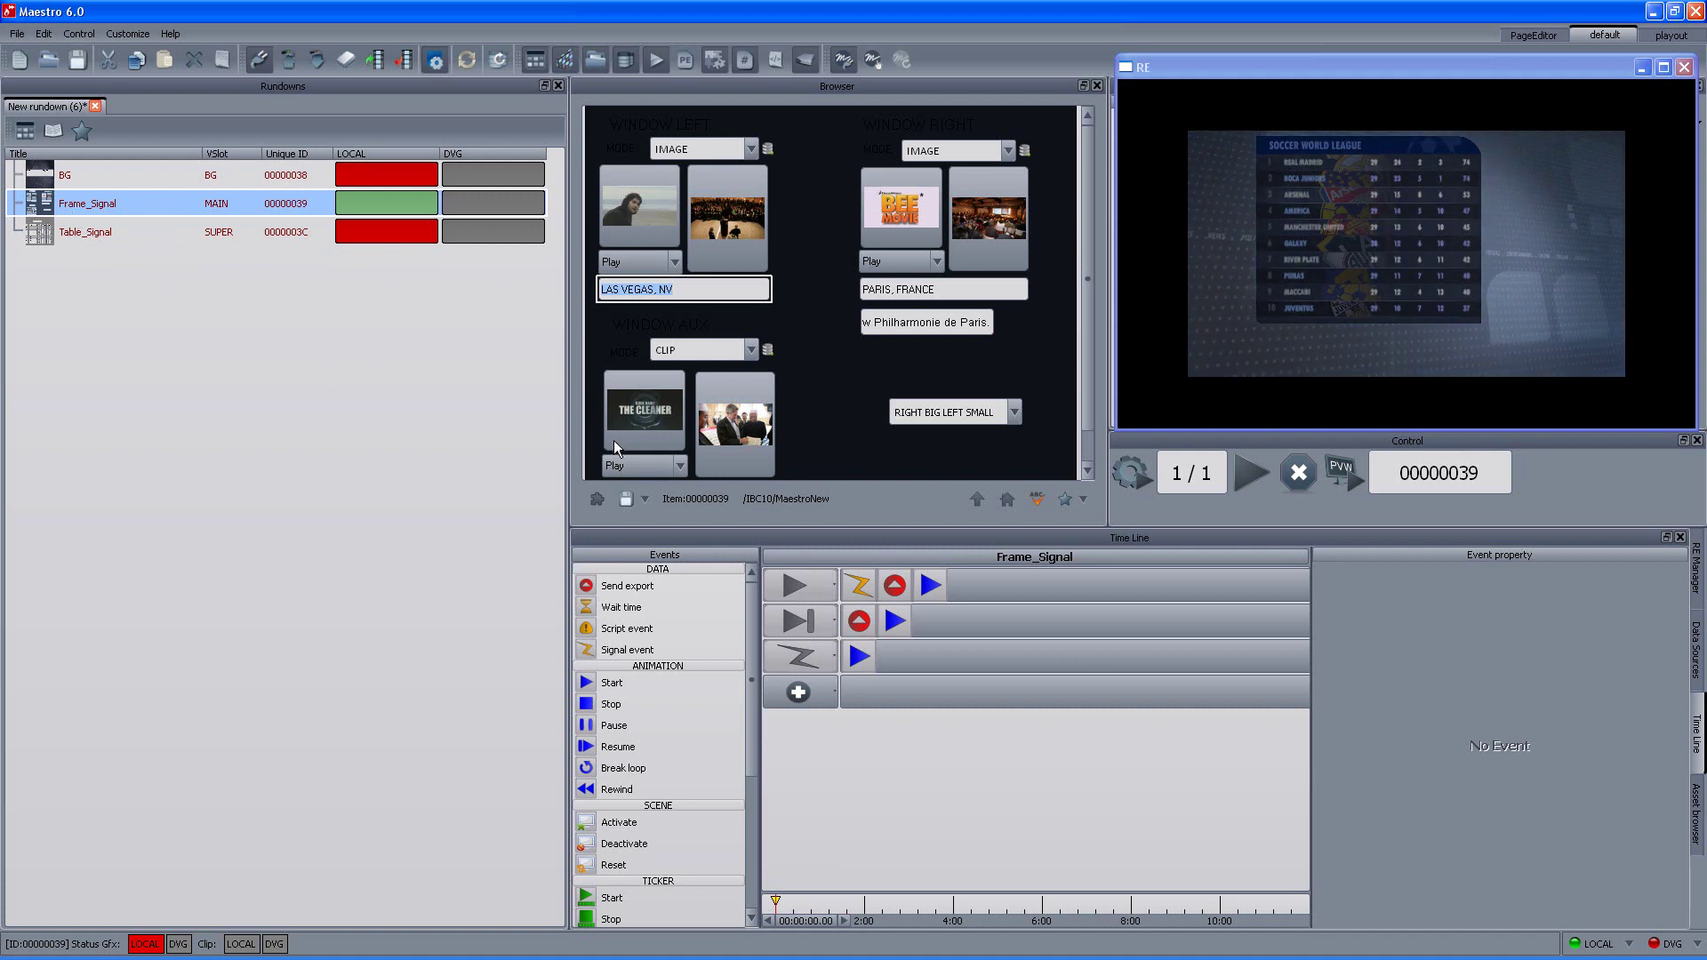
pyautogui.click(801, 658)
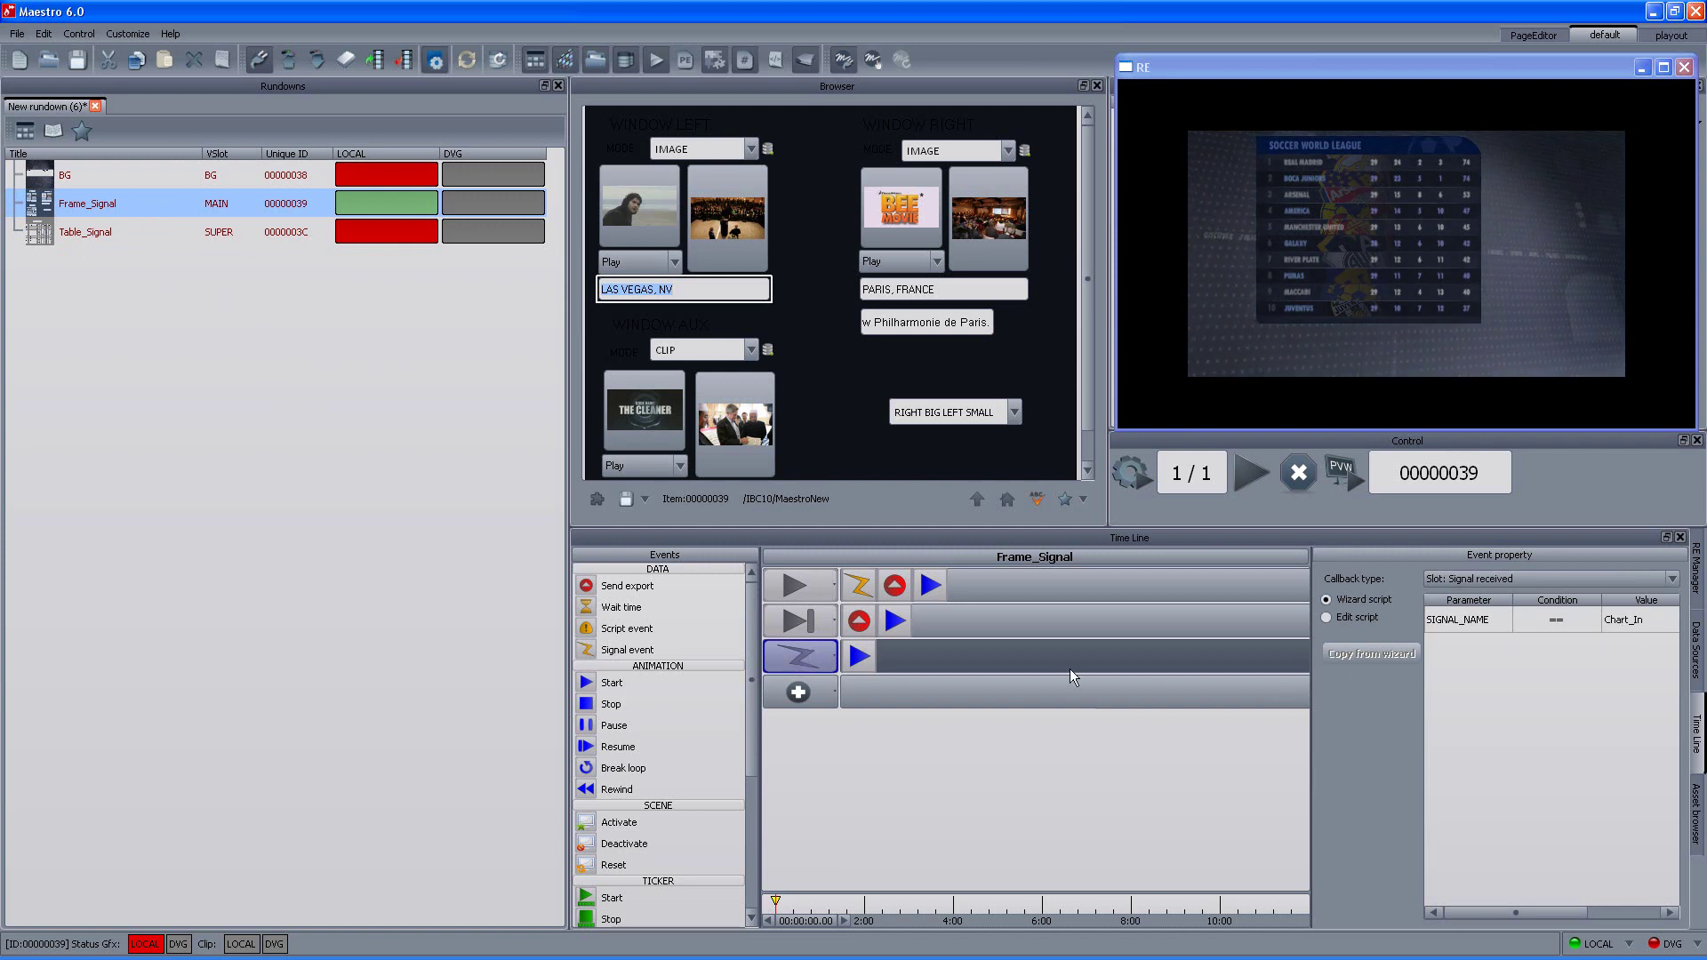
pyautogui.click(859, 656)
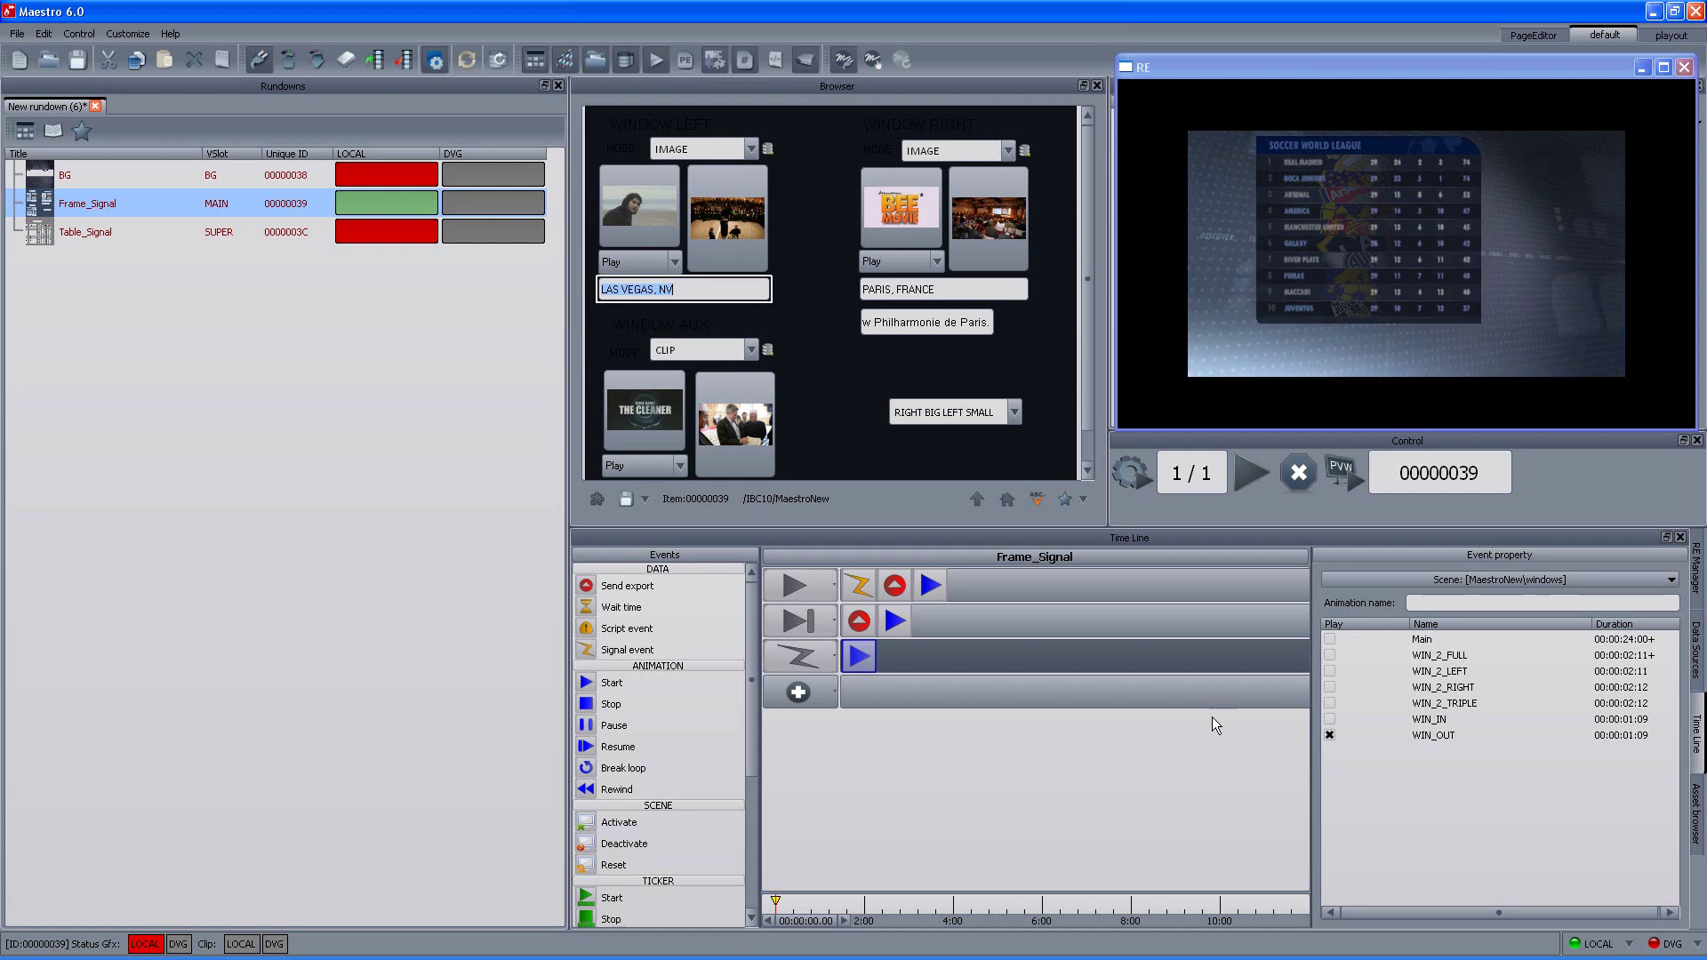
pyautogui.click(858, 584)
pyautogui.moveTo(883, 588)
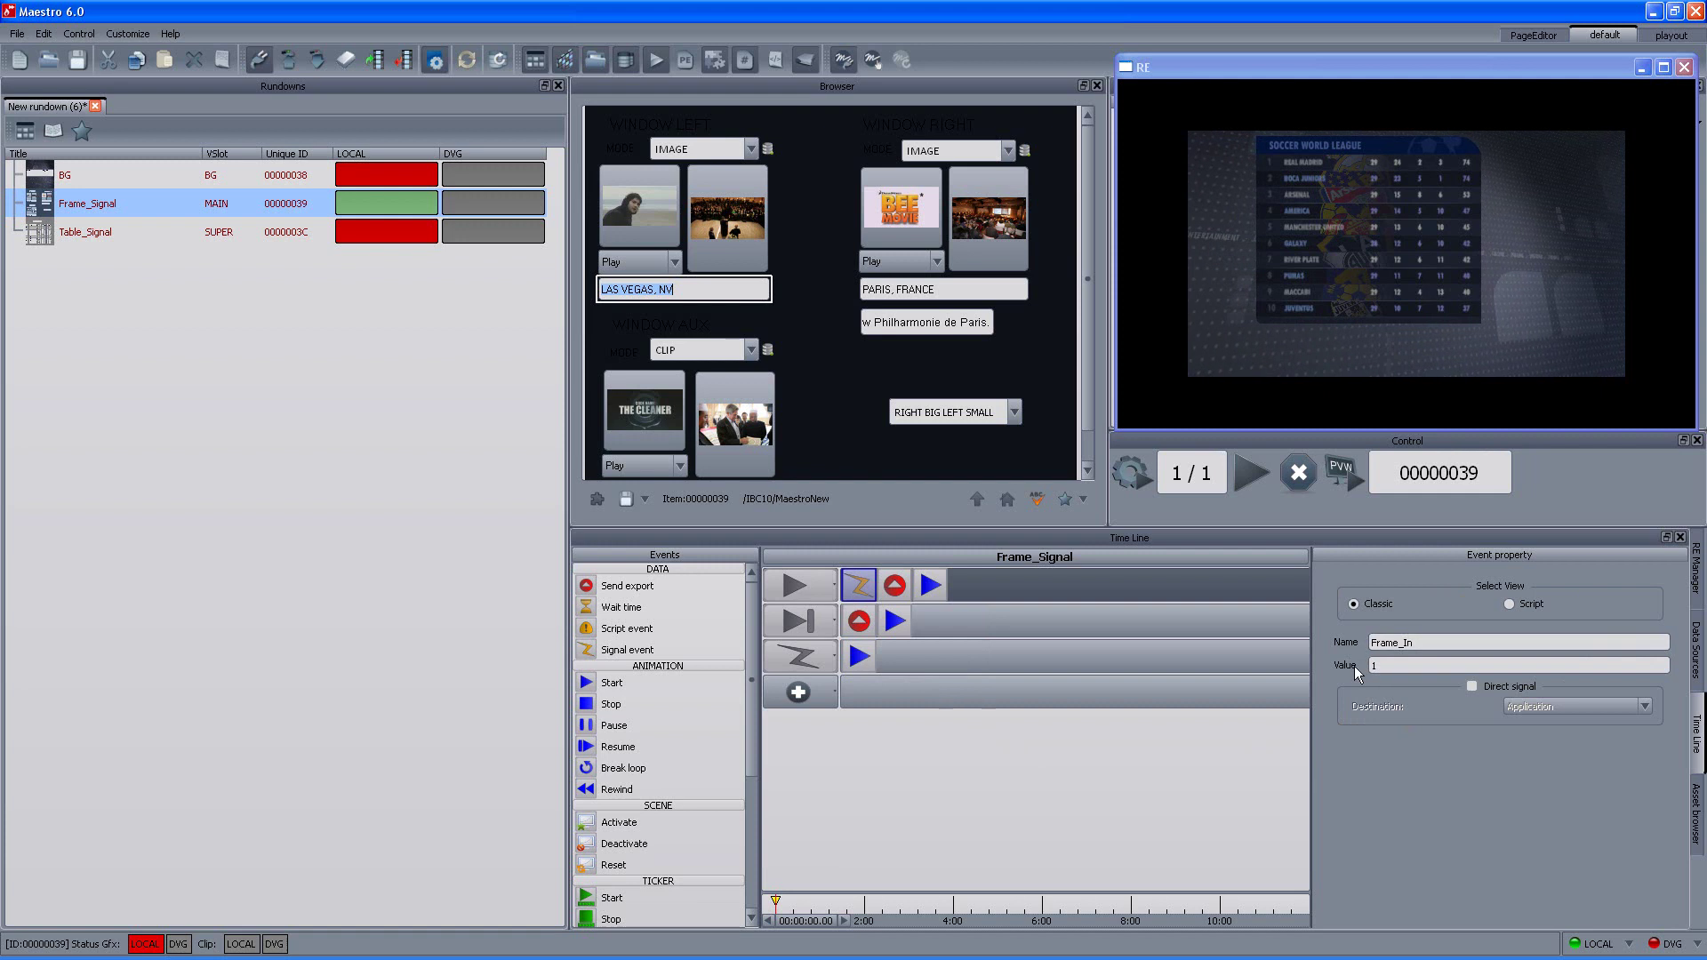
pyautogui.click(858, 657)
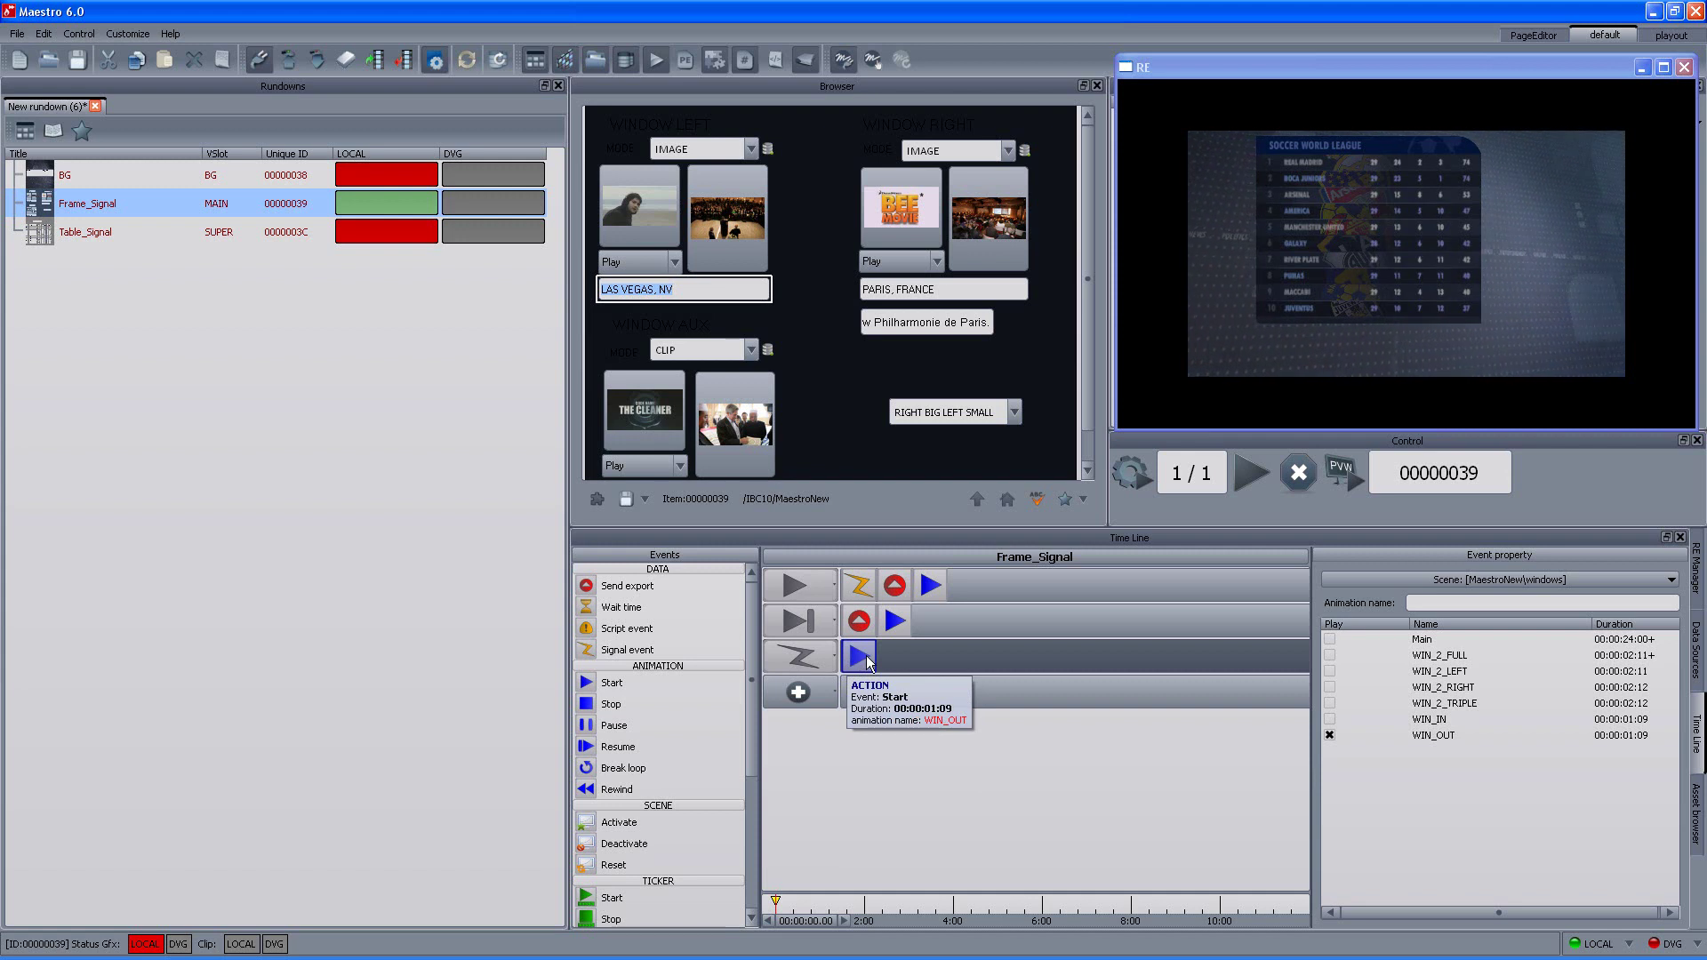
# Clear the render engine's output
pyautogui.click(344, 60)
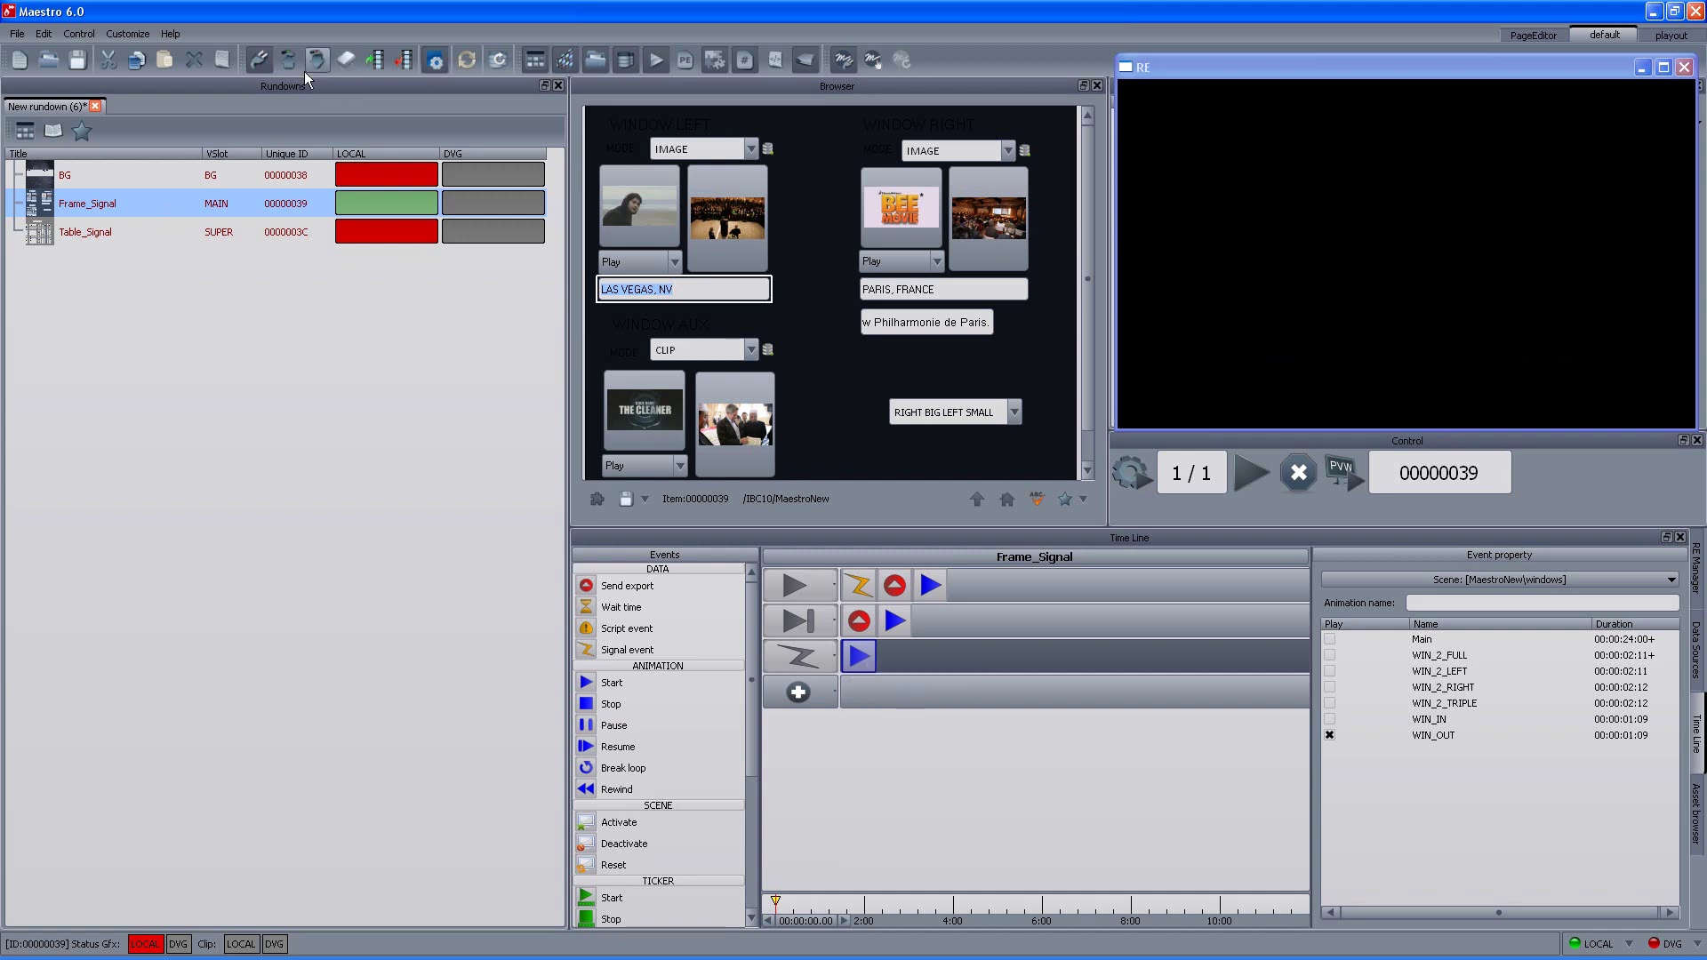
# Play the BG page on the render engine, followed by the Frame_Signal page
pyautogui.click(158, 172)
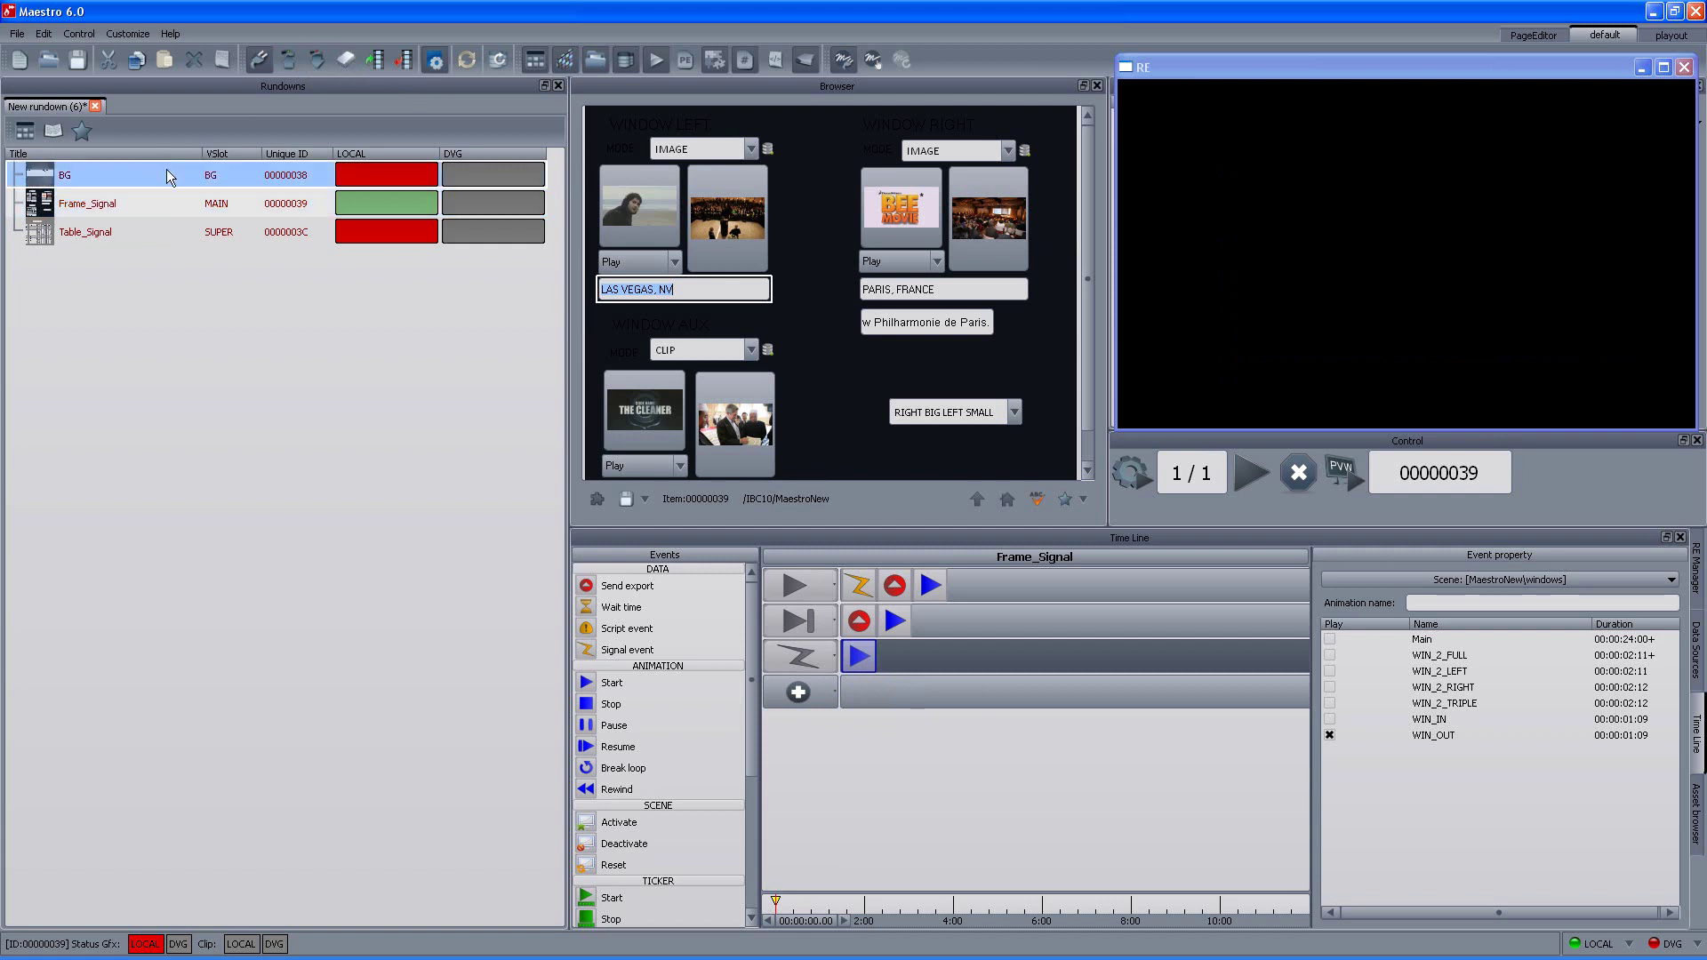
pyautogui.click(1230, 469)
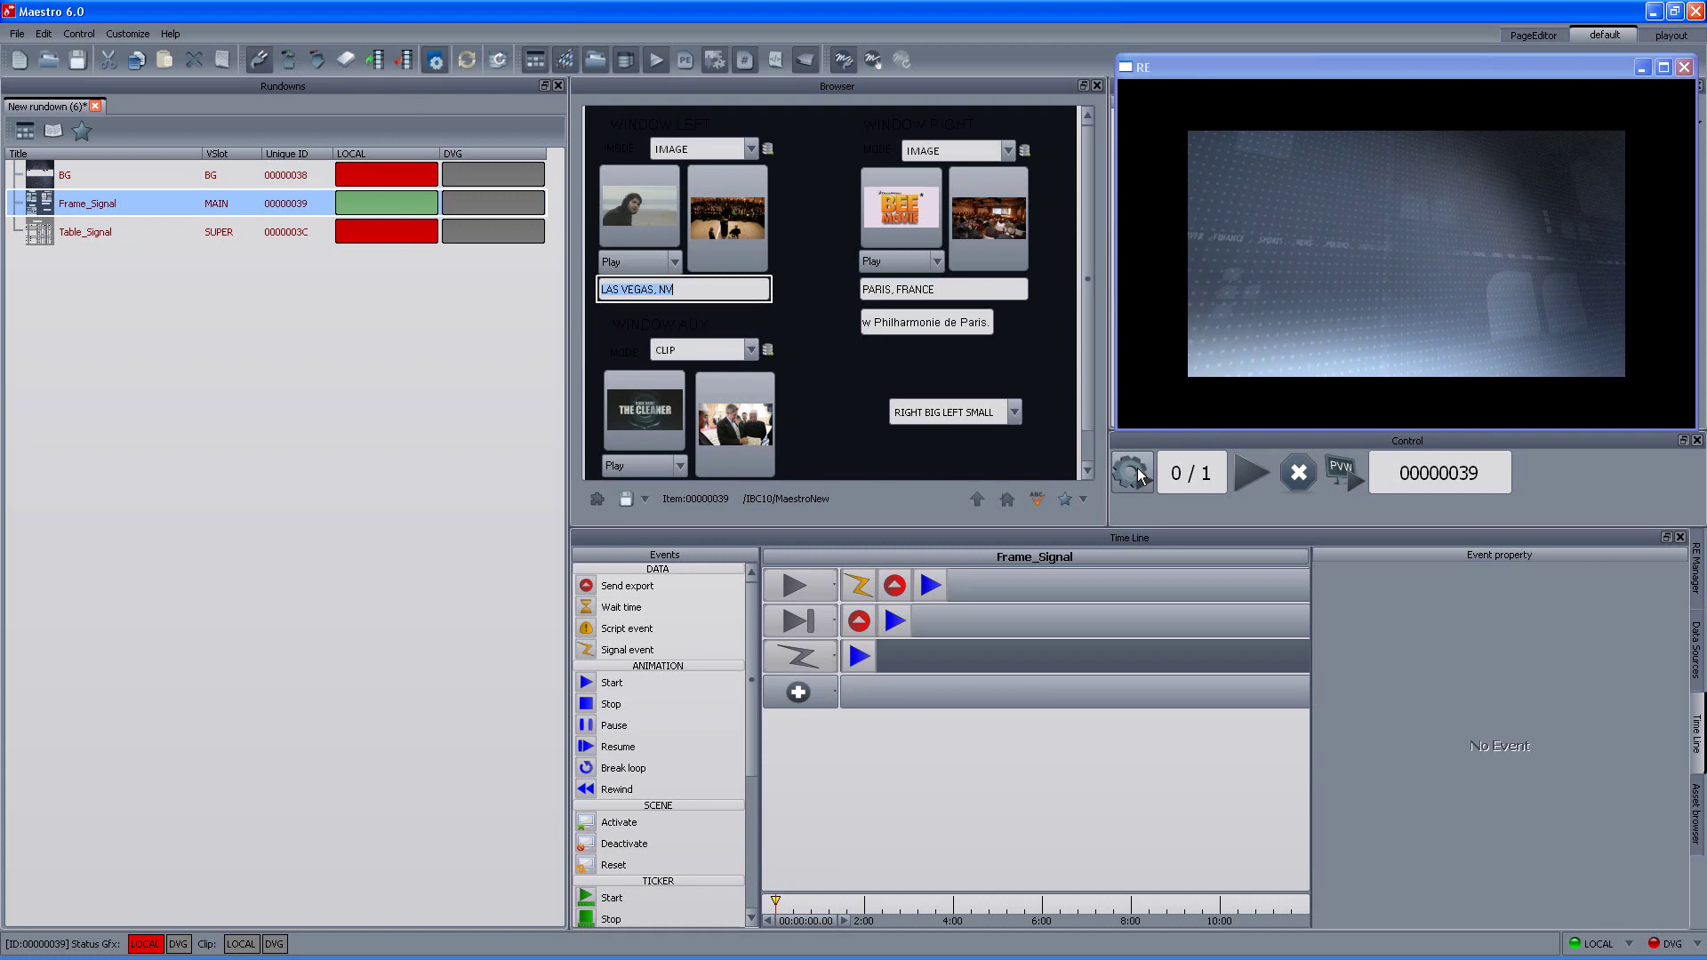
pyautogui.click(1253, 473)
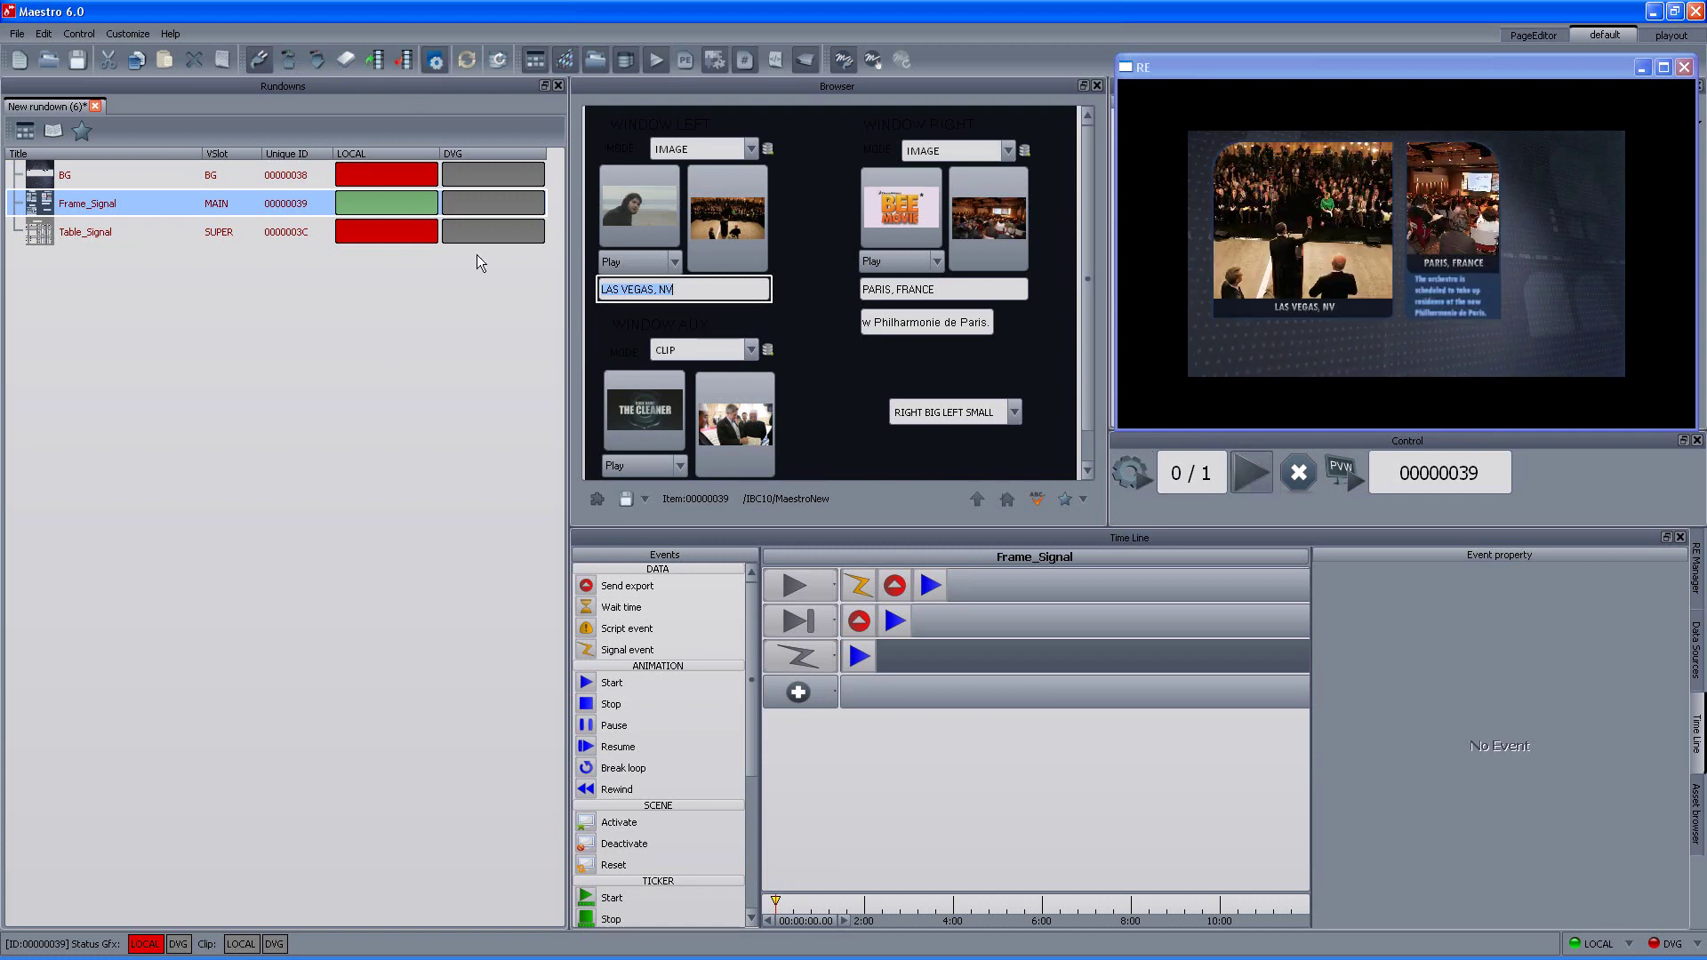
# Prepare and play the Table_Signal page to trigger Frame_Signal's out animation
pyautogui.click(104, 233)
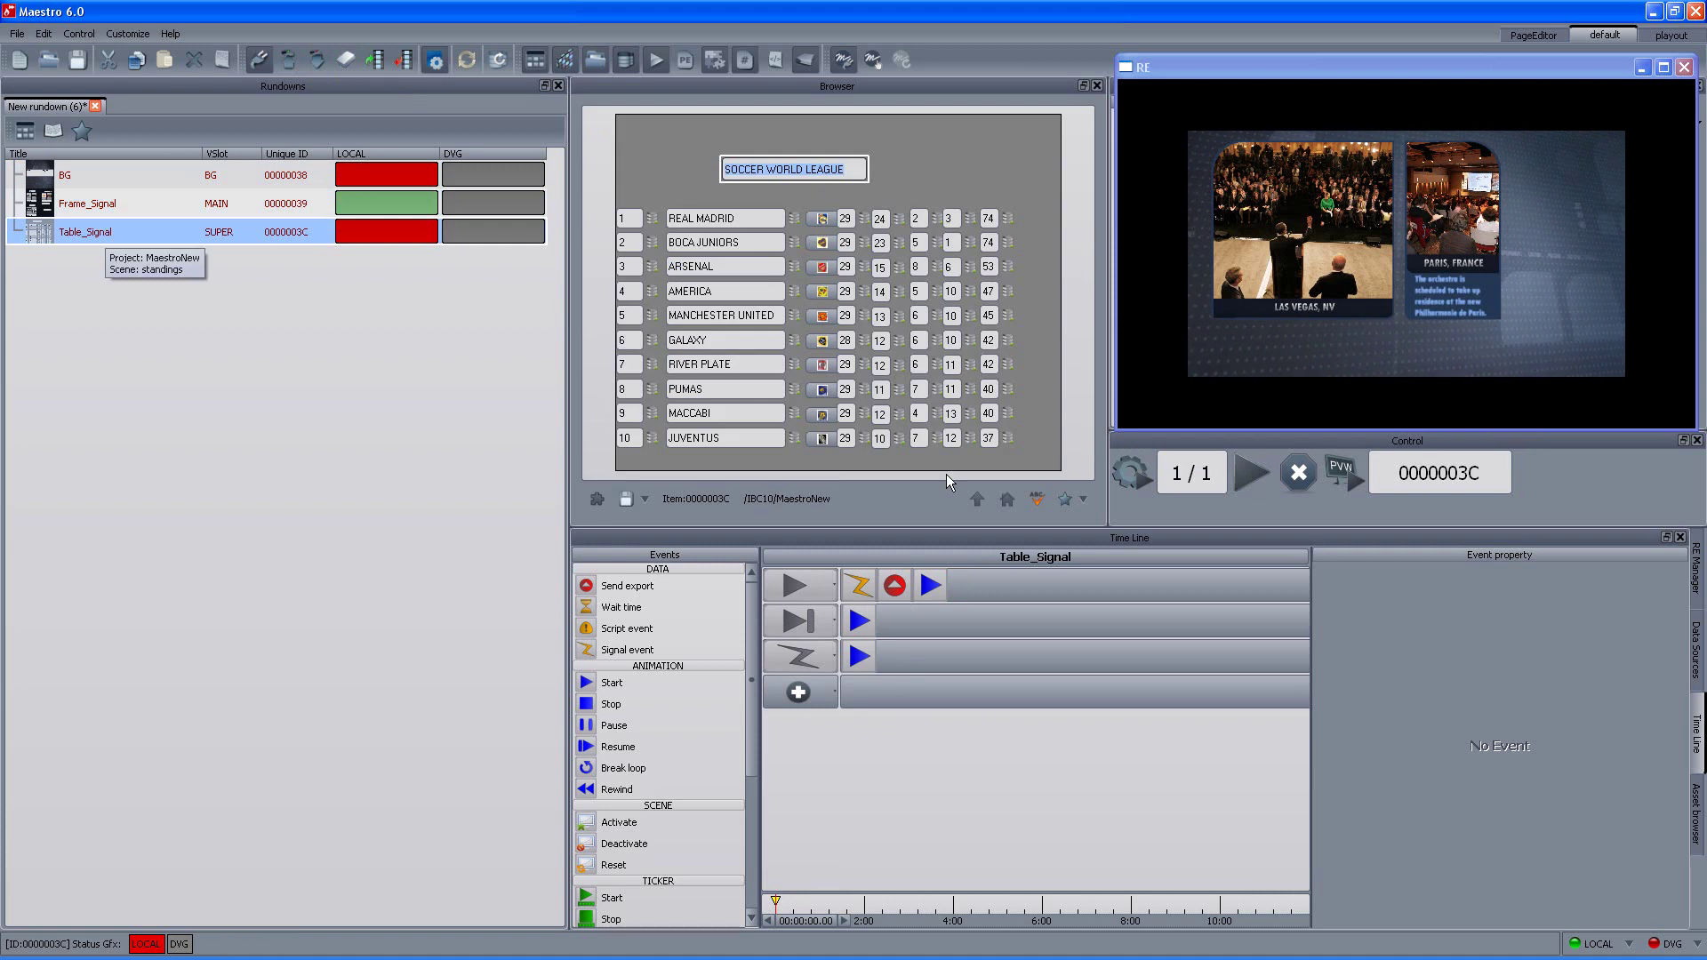
pyautogui.click(1138, 480)
pyautogui.click(1253, 473)
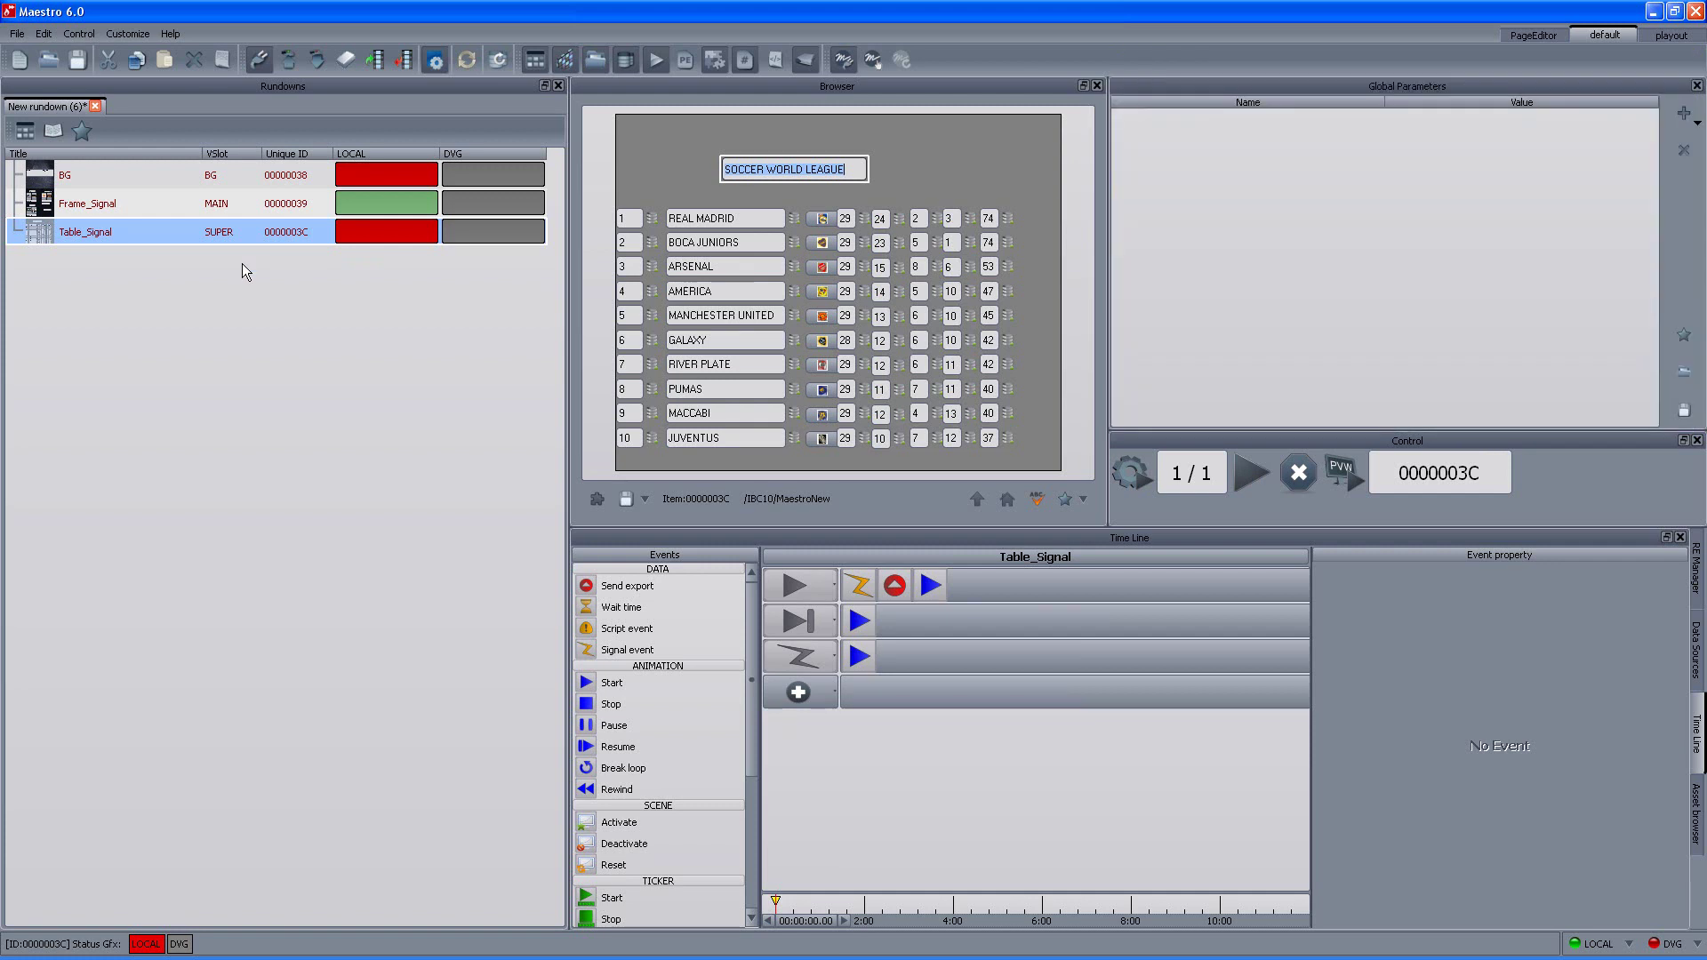
# Bring the RE output window back to the front and clear the render engine's output
pyautogui.click(976, 500)
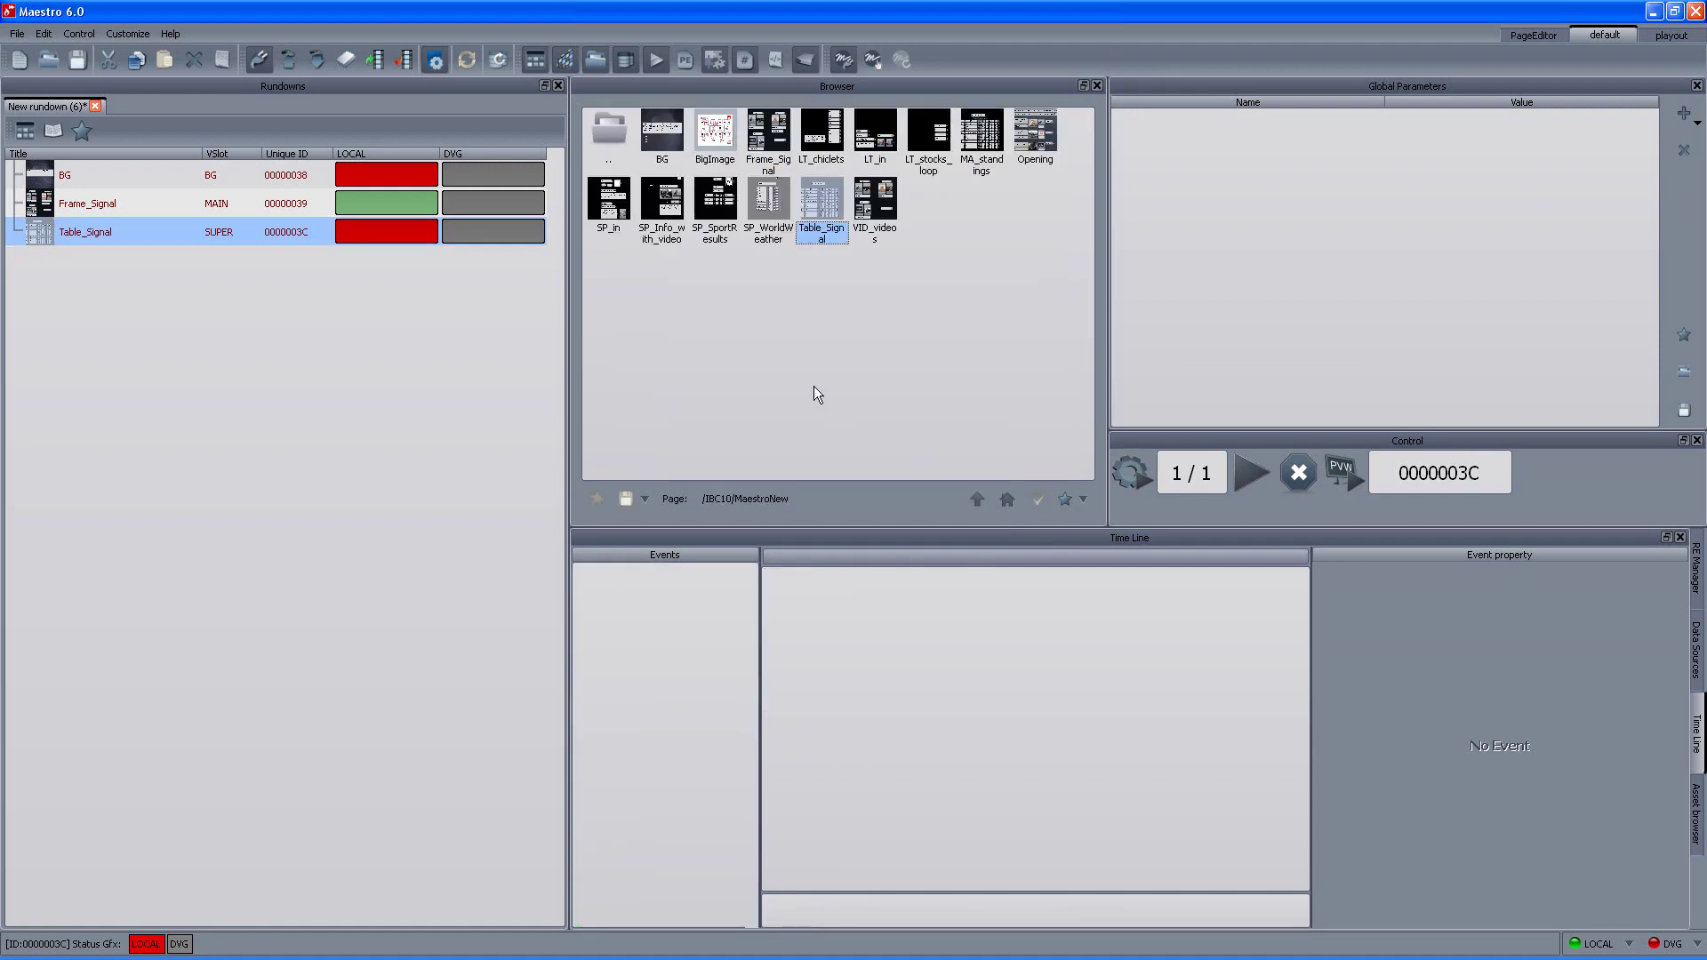
pyautogui.hotkey('alt', 'Tab')
pyautogui.press('Tab')
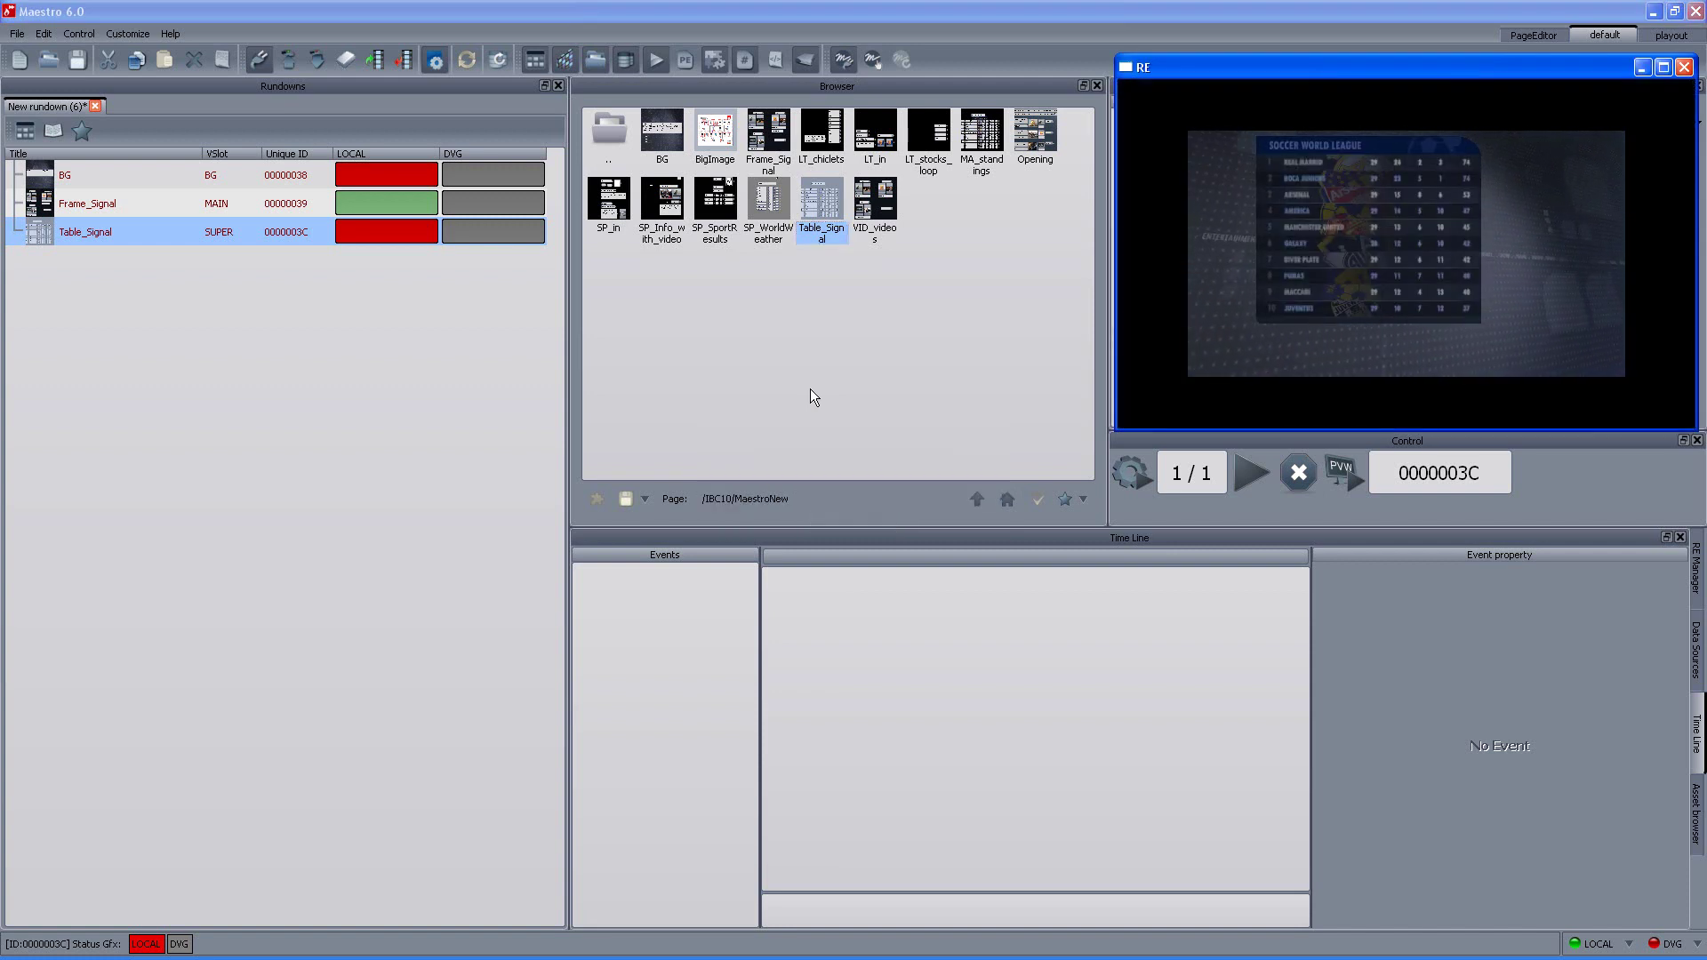
pyautogui.click(342, 52)
pyautogui.click(345, 57)
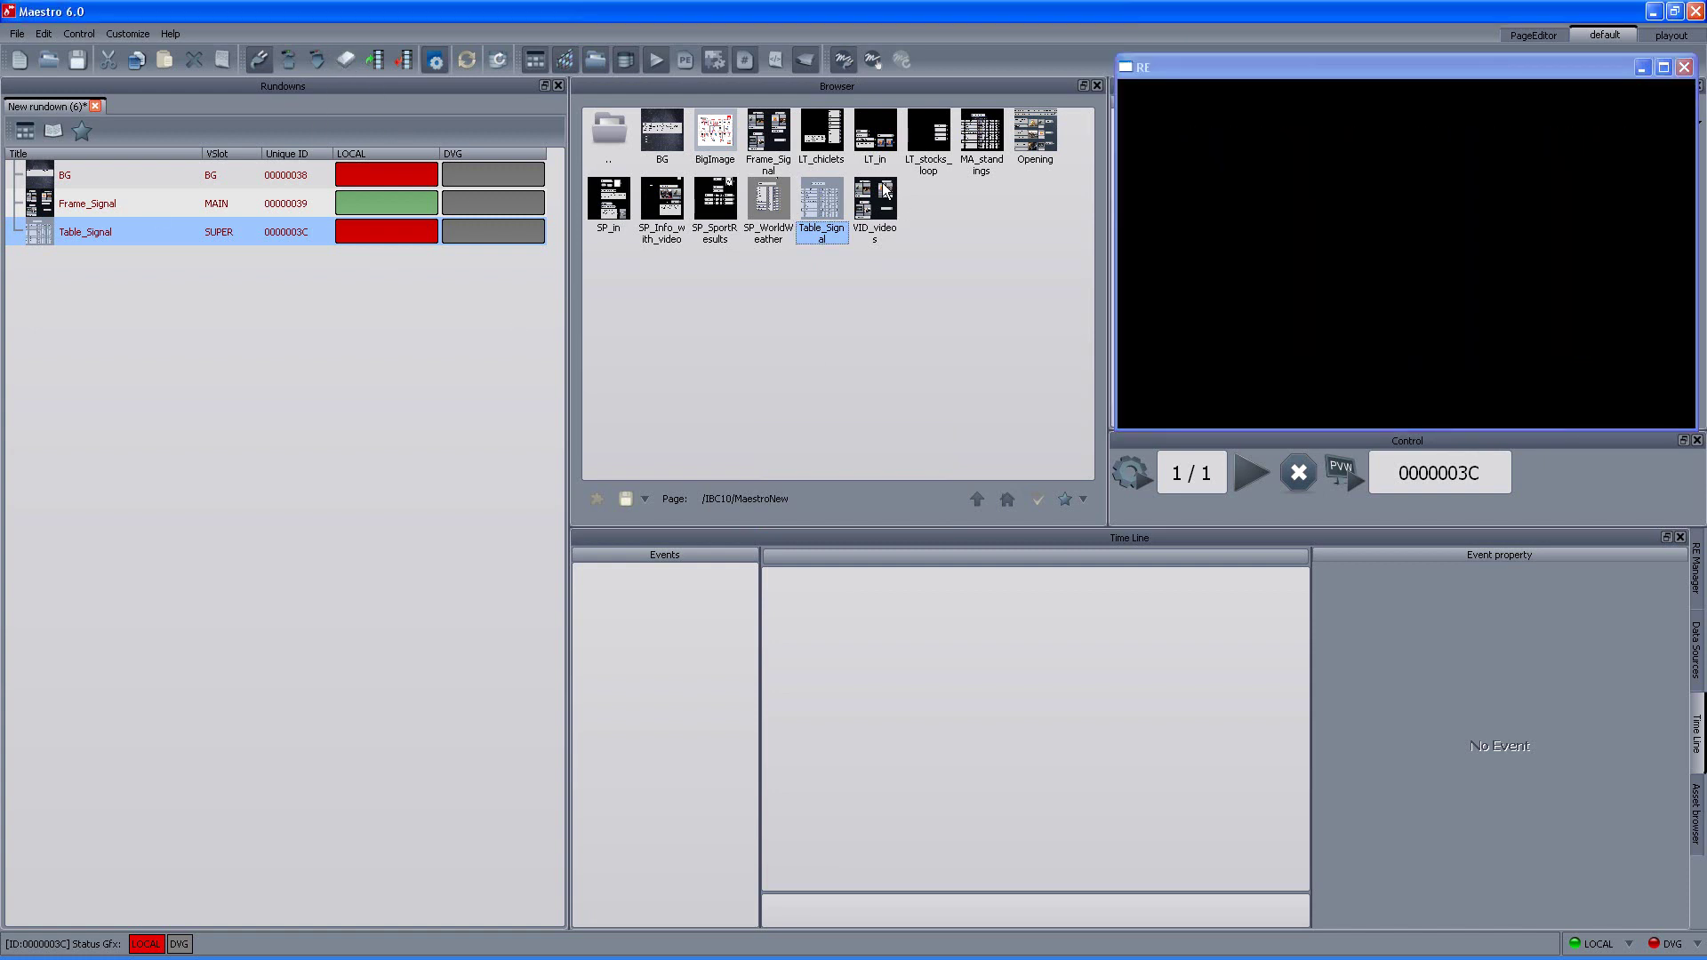
# Add the LT_in page from the MaestroNew folder to the end of the rundown twice
pyautogui.click(872, 132)
pyautogui.moveTo(880, 140); pyautogui.dragTo(284, 382)
pyautogui.click(163, 265)
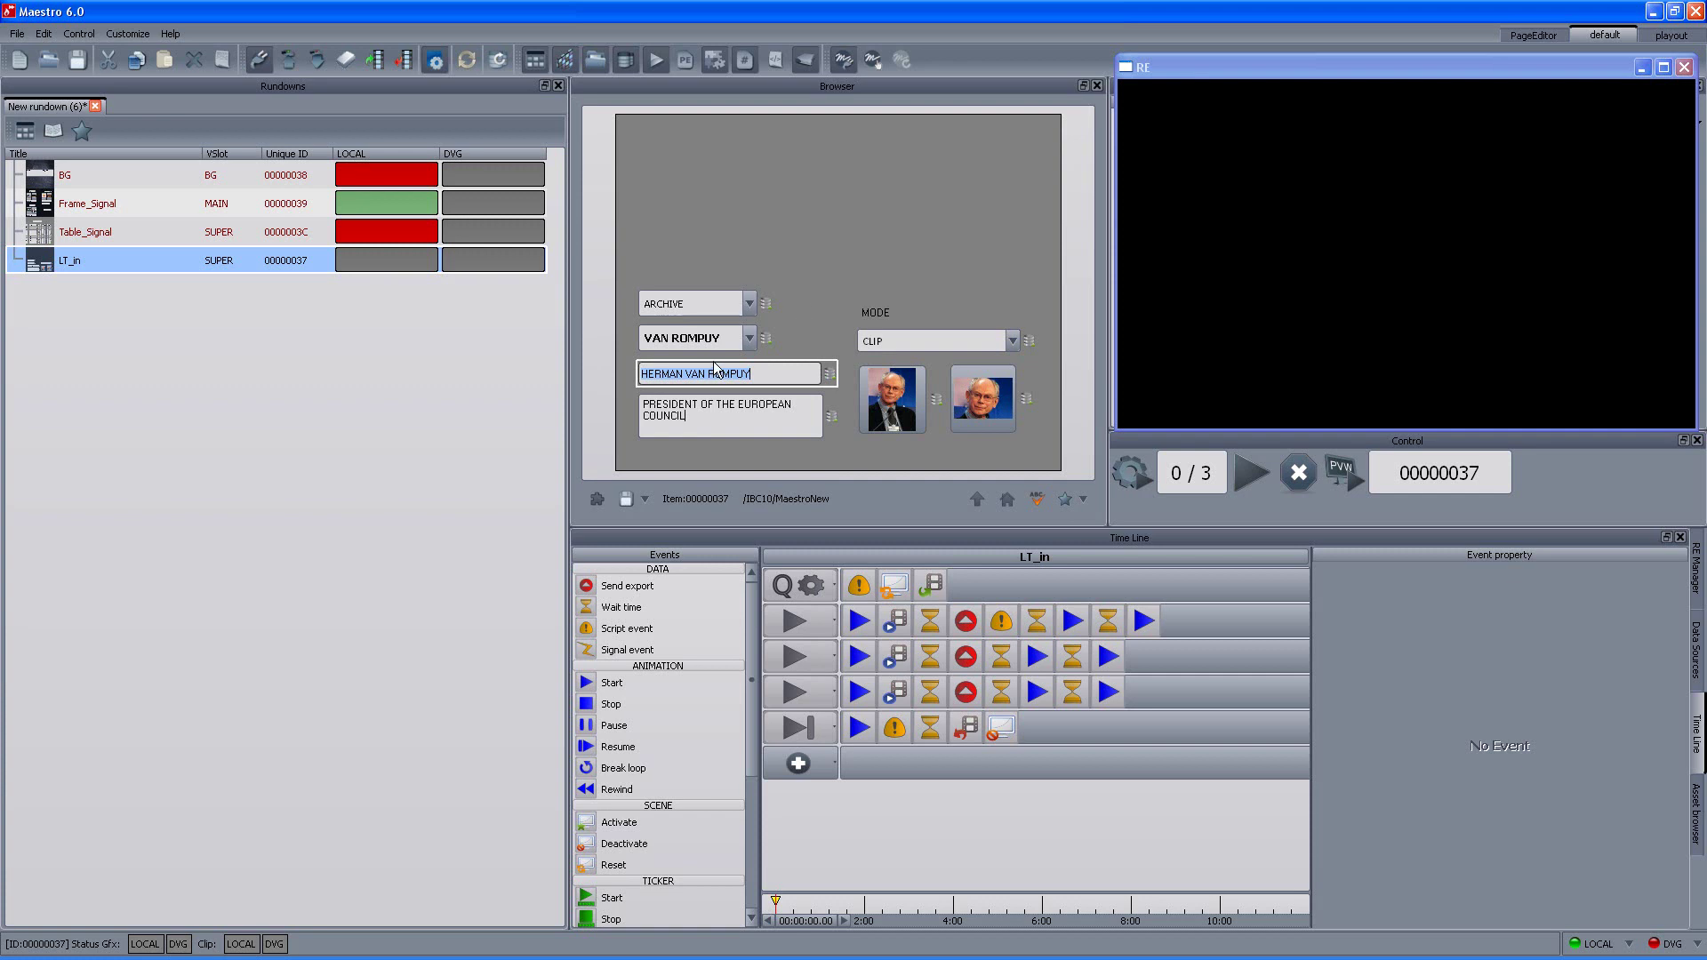
pyautogui.click(975, 499)
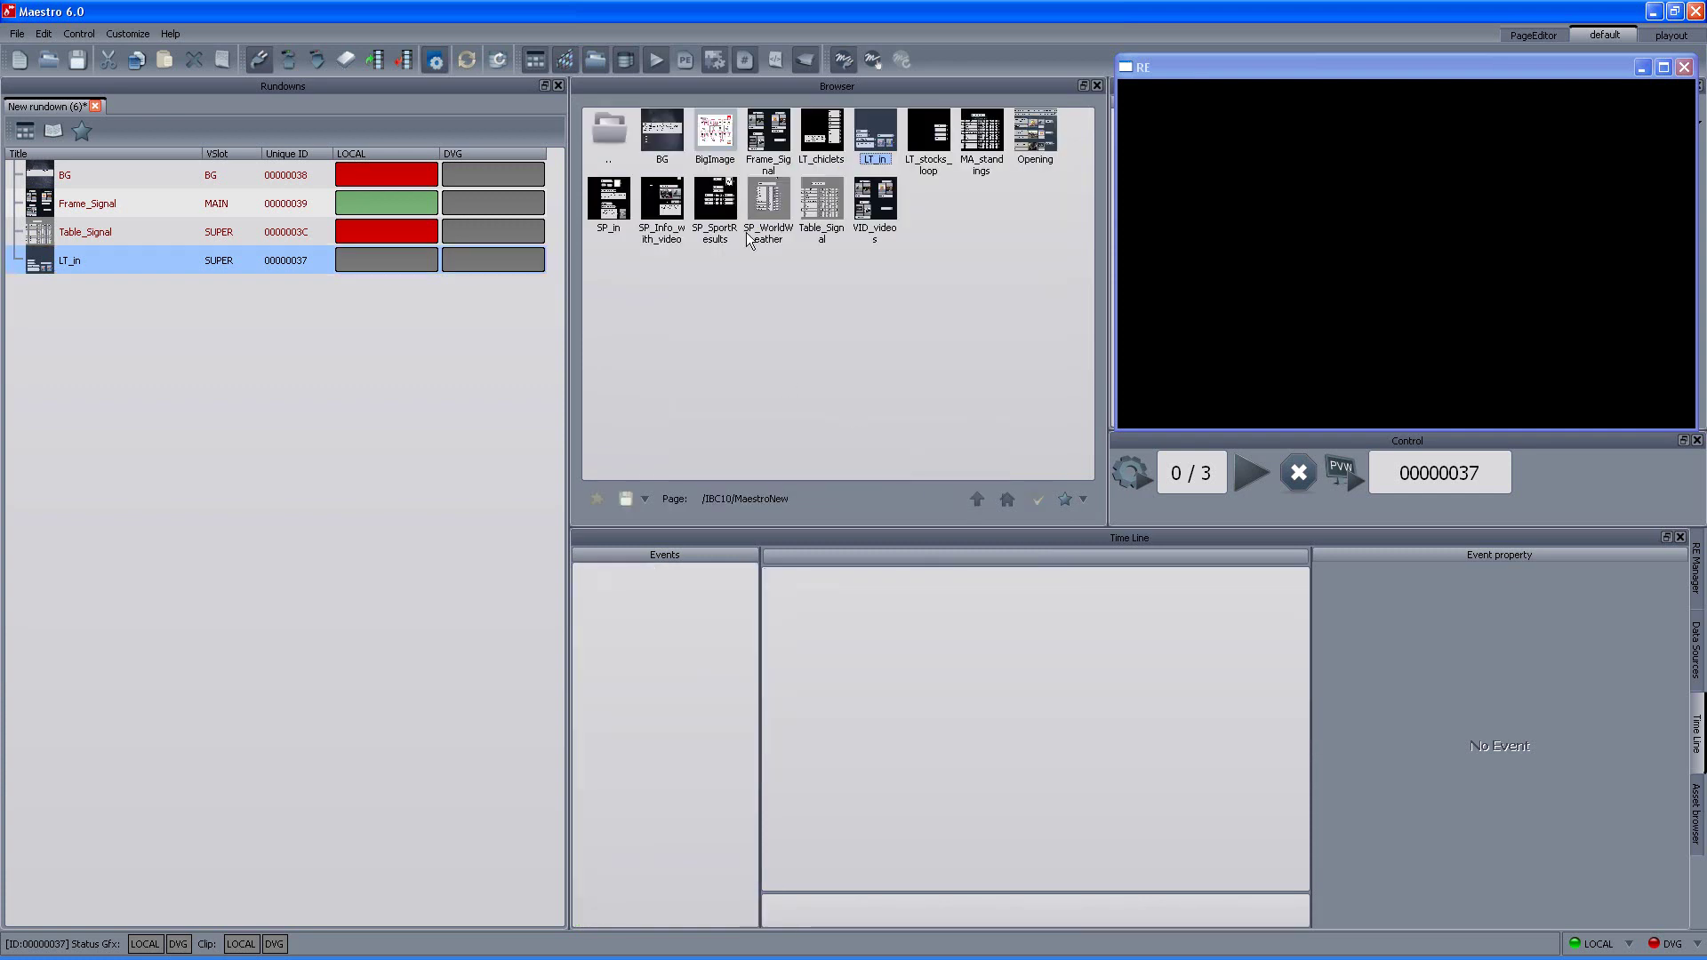
pyautogui.moveTo(864, 171); pyautogui.dragTo(195, 383)
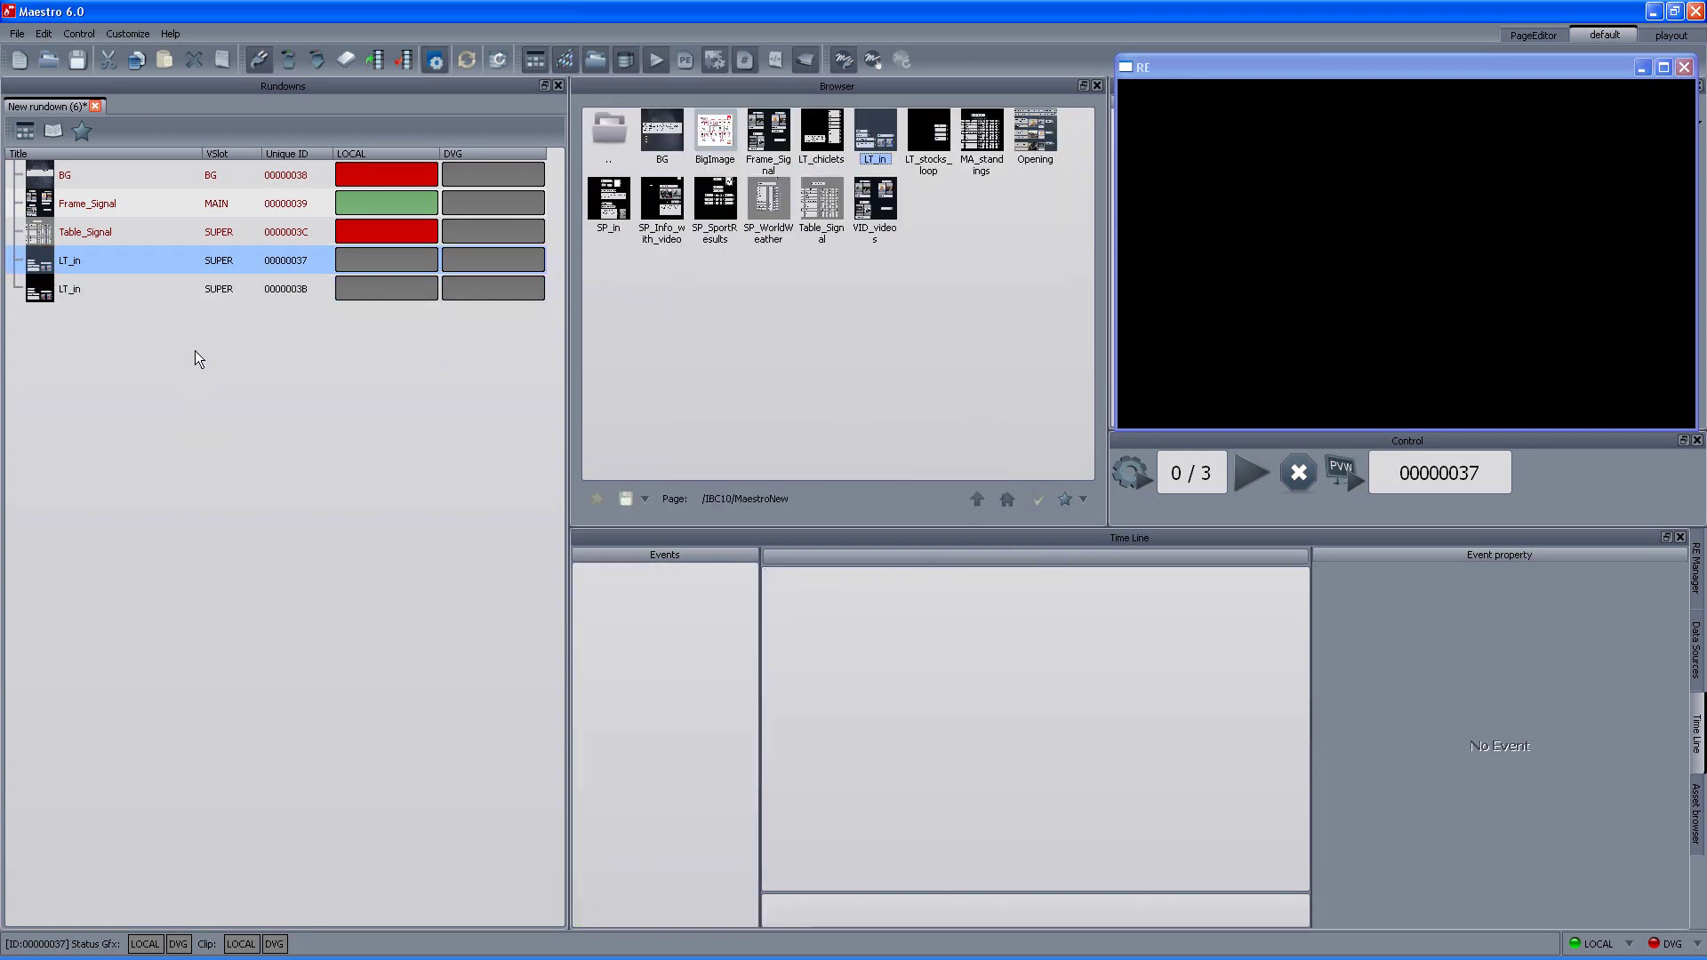
# Set the character of the second LT_in item to OBAMA
pyautogui.click(204, 290)
pyautogui.click(749, 339)
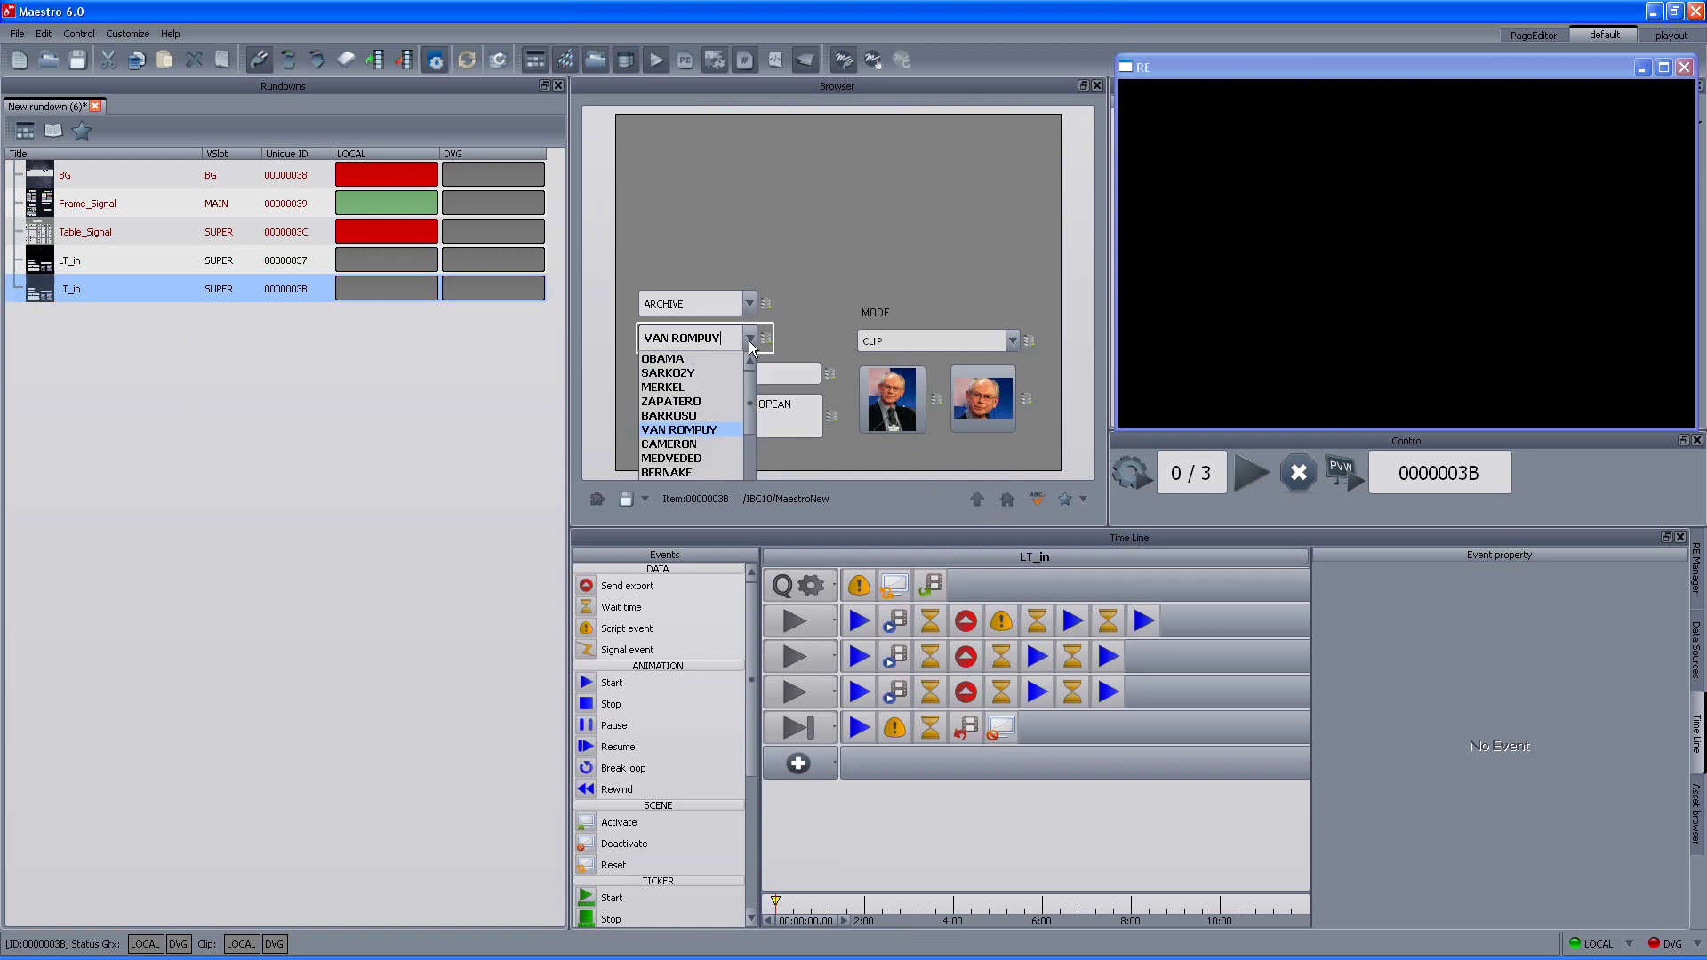
pyautogui.click(715, 359)
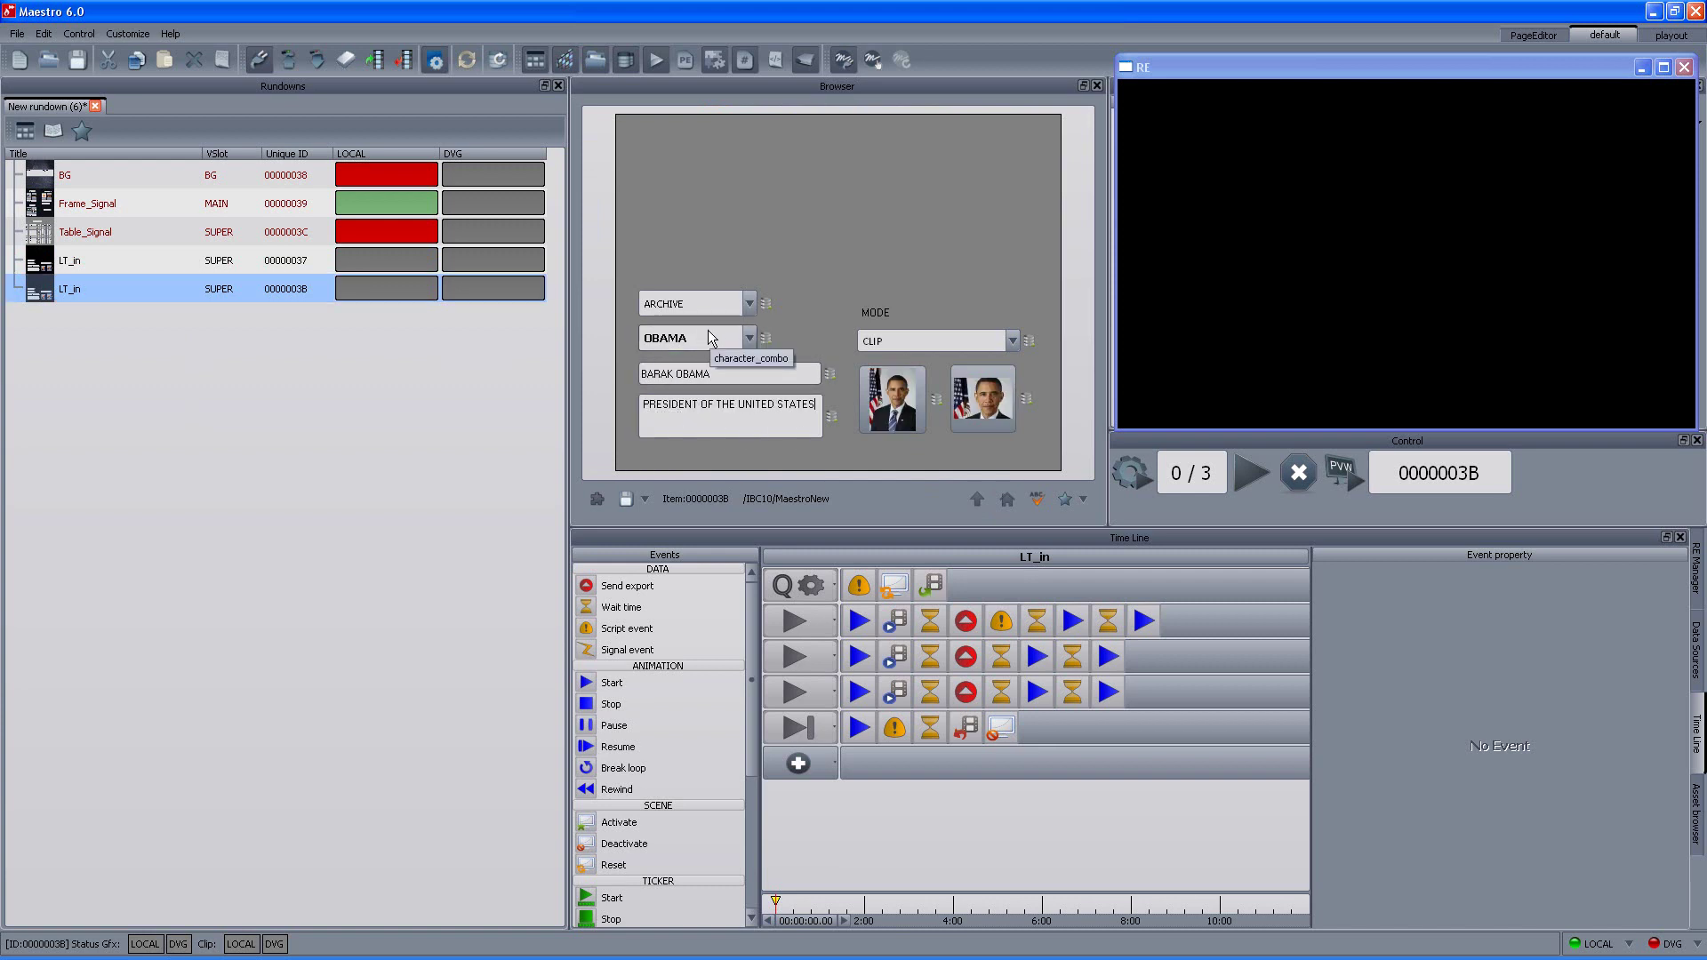
# Load the rundown items on the render engine and play the BG page
pyautogui.click(233, 174)
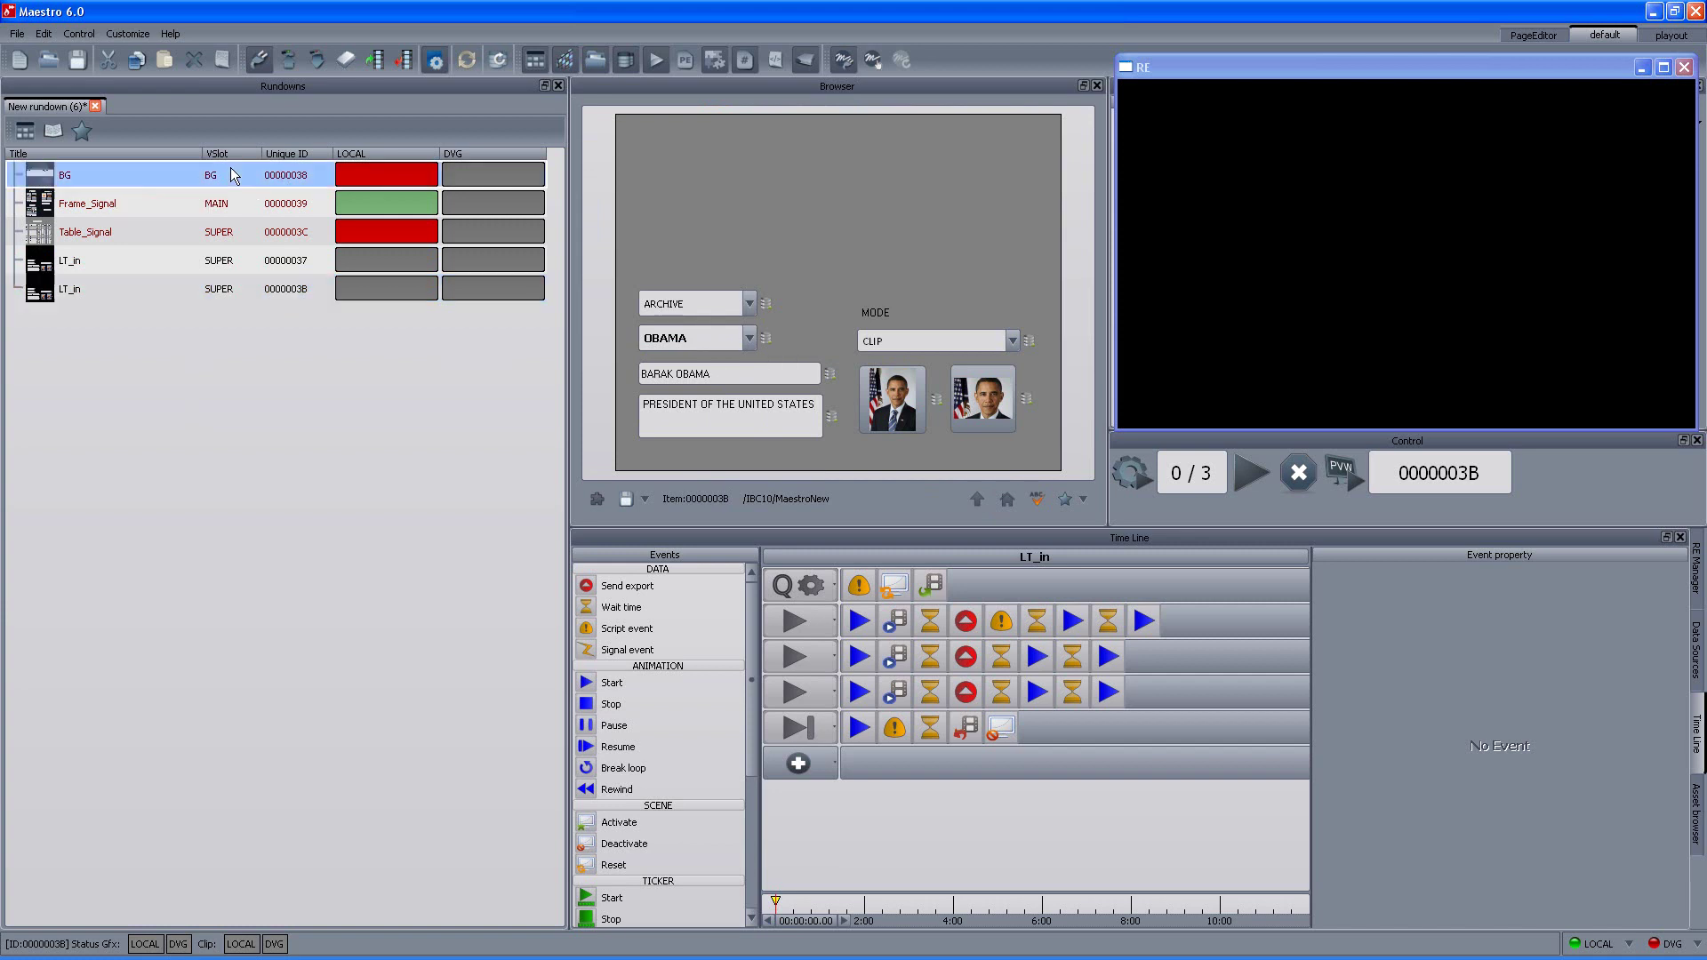
pyautogui.click(286, 64)
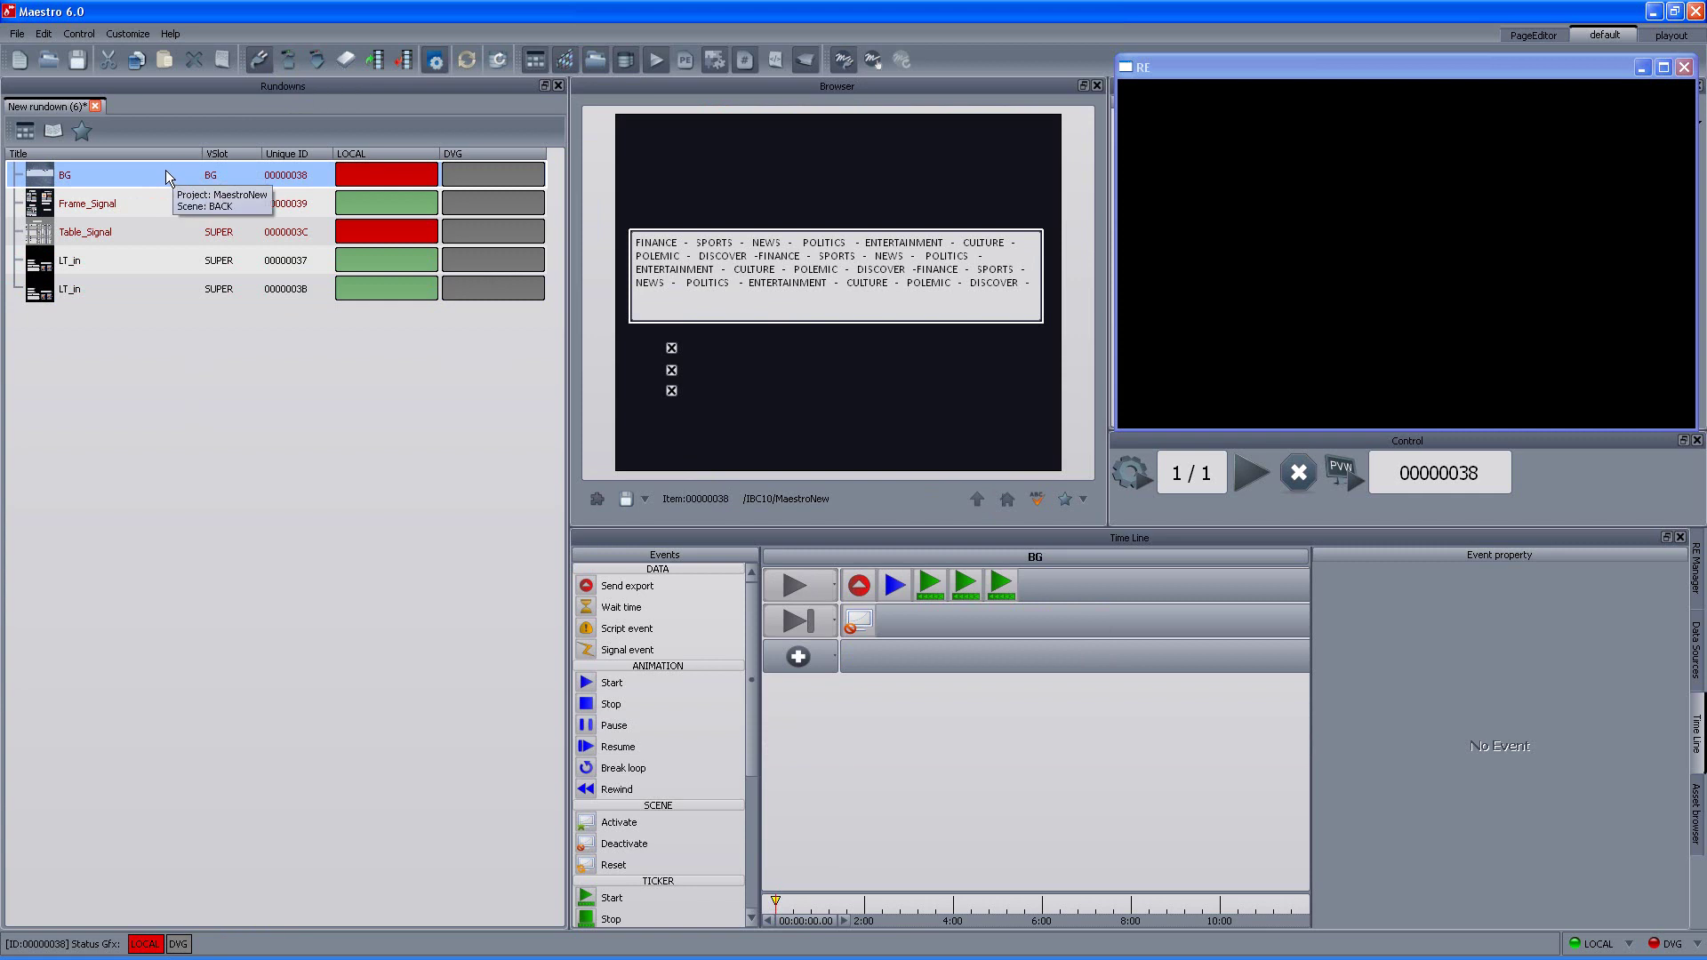
pyautogui.click(1262, 471)
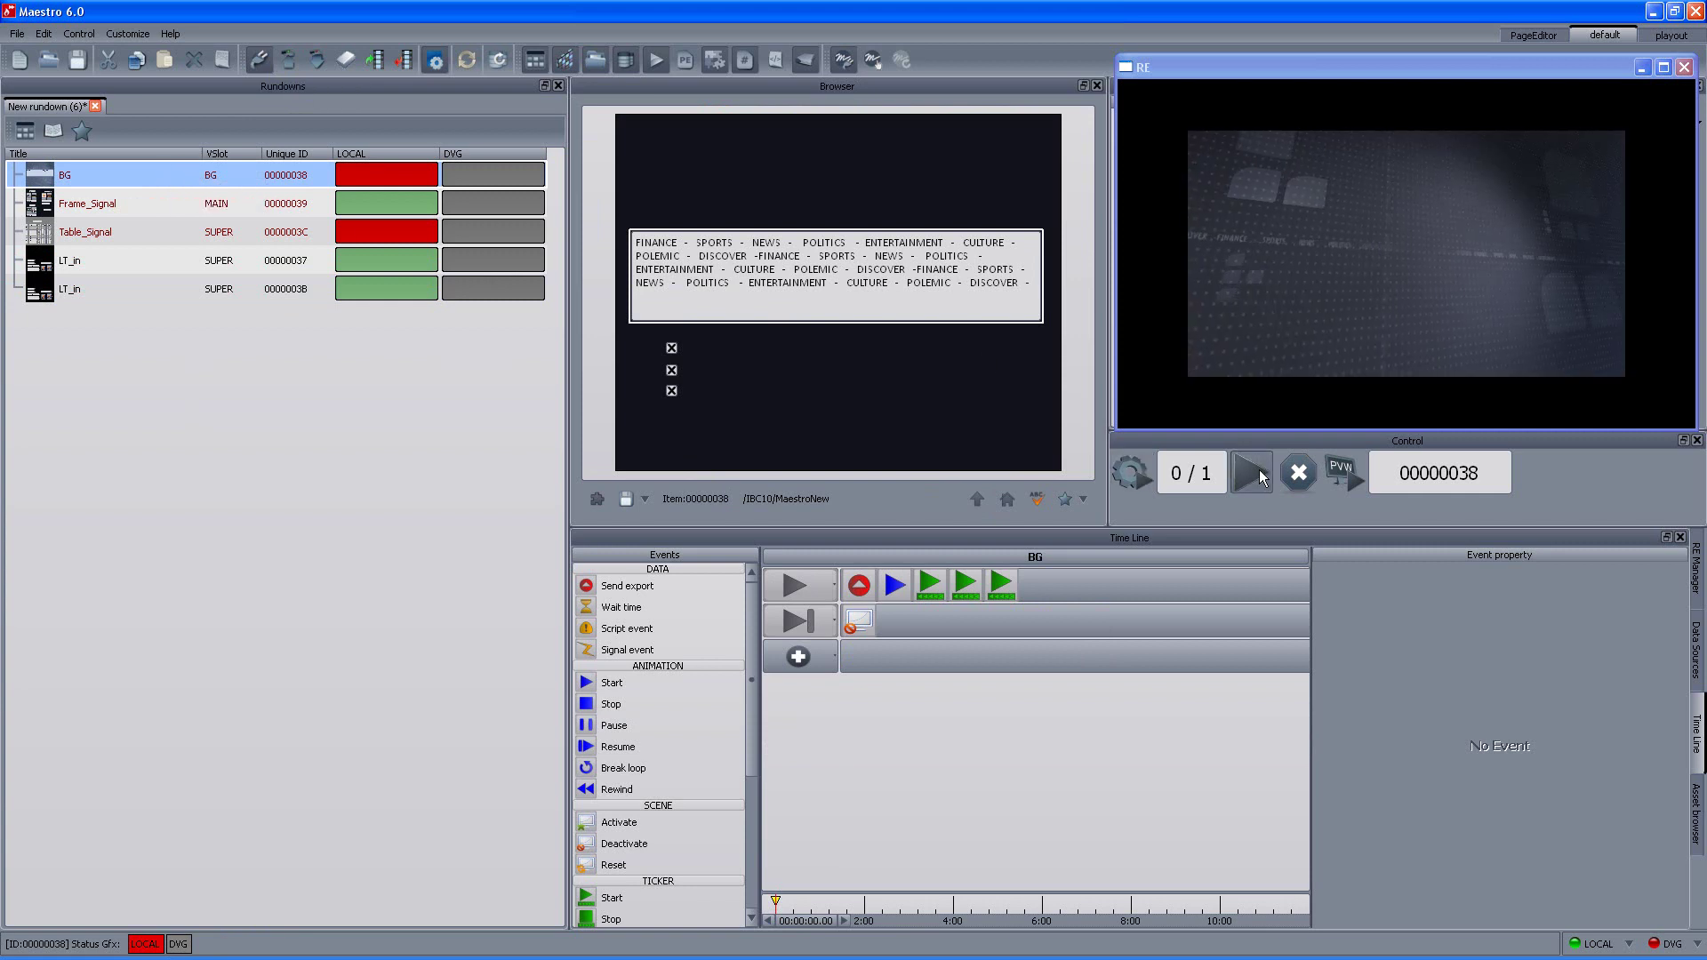
# Change the VSlot of the second LT_in item to TICKER
pyautogui.click(145, 260)
pyautogui.doubleClick(153, 259)
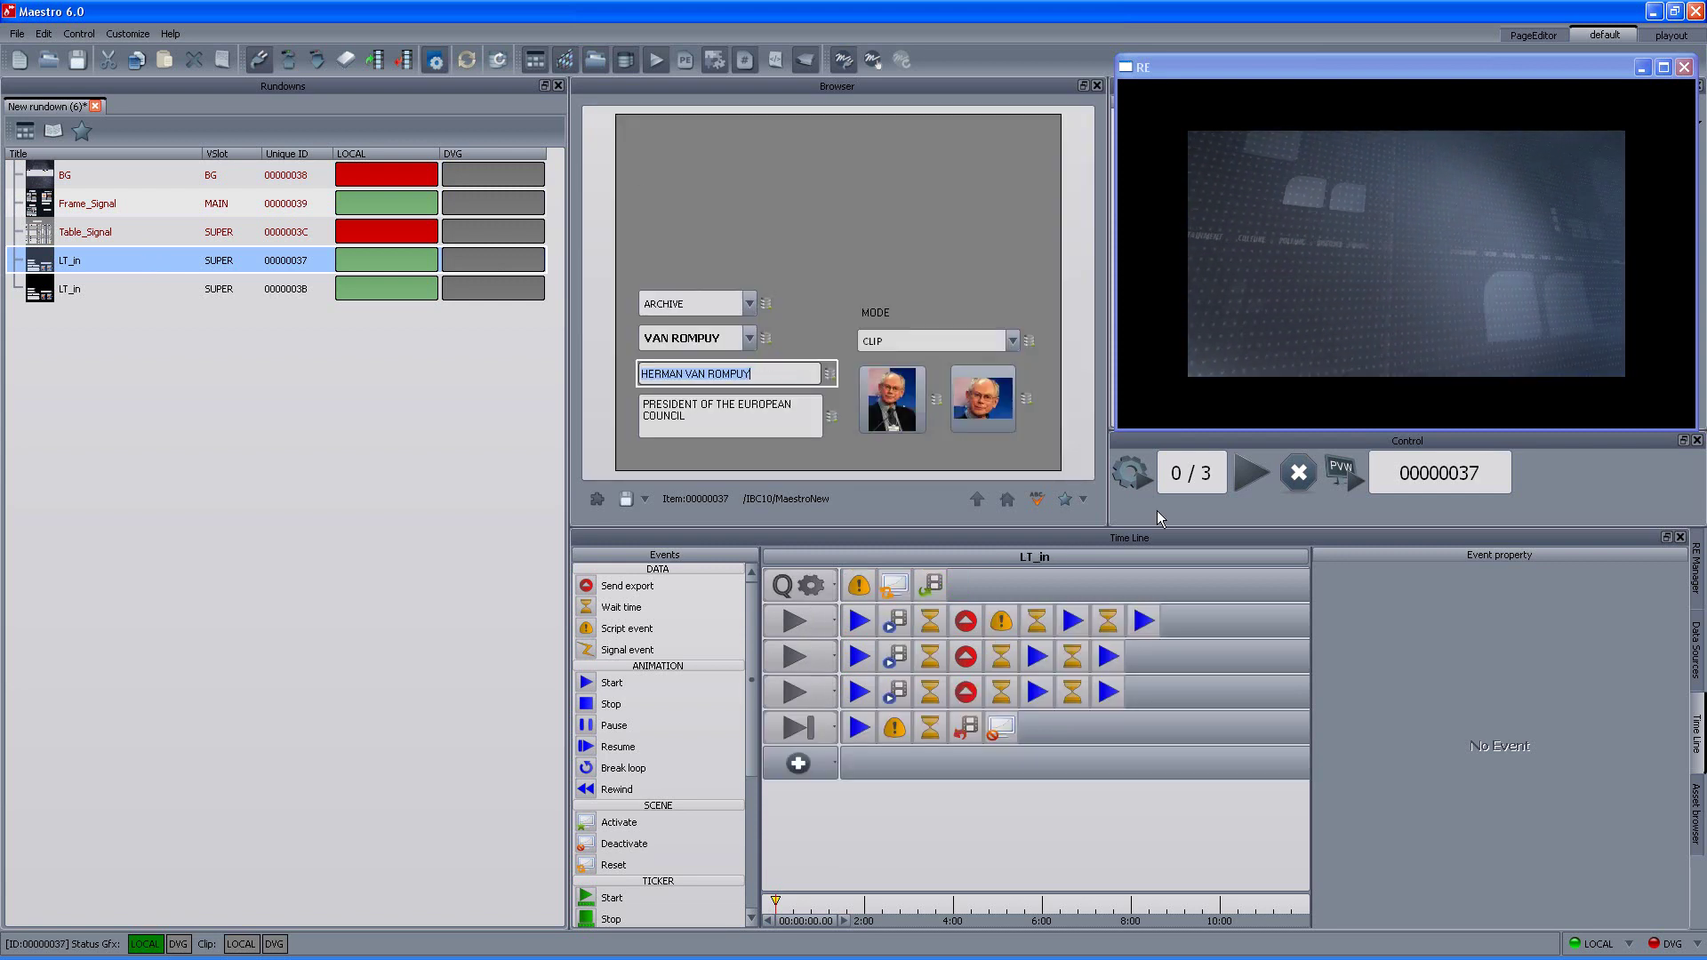
pyautogui.doubleClick(221, 288)
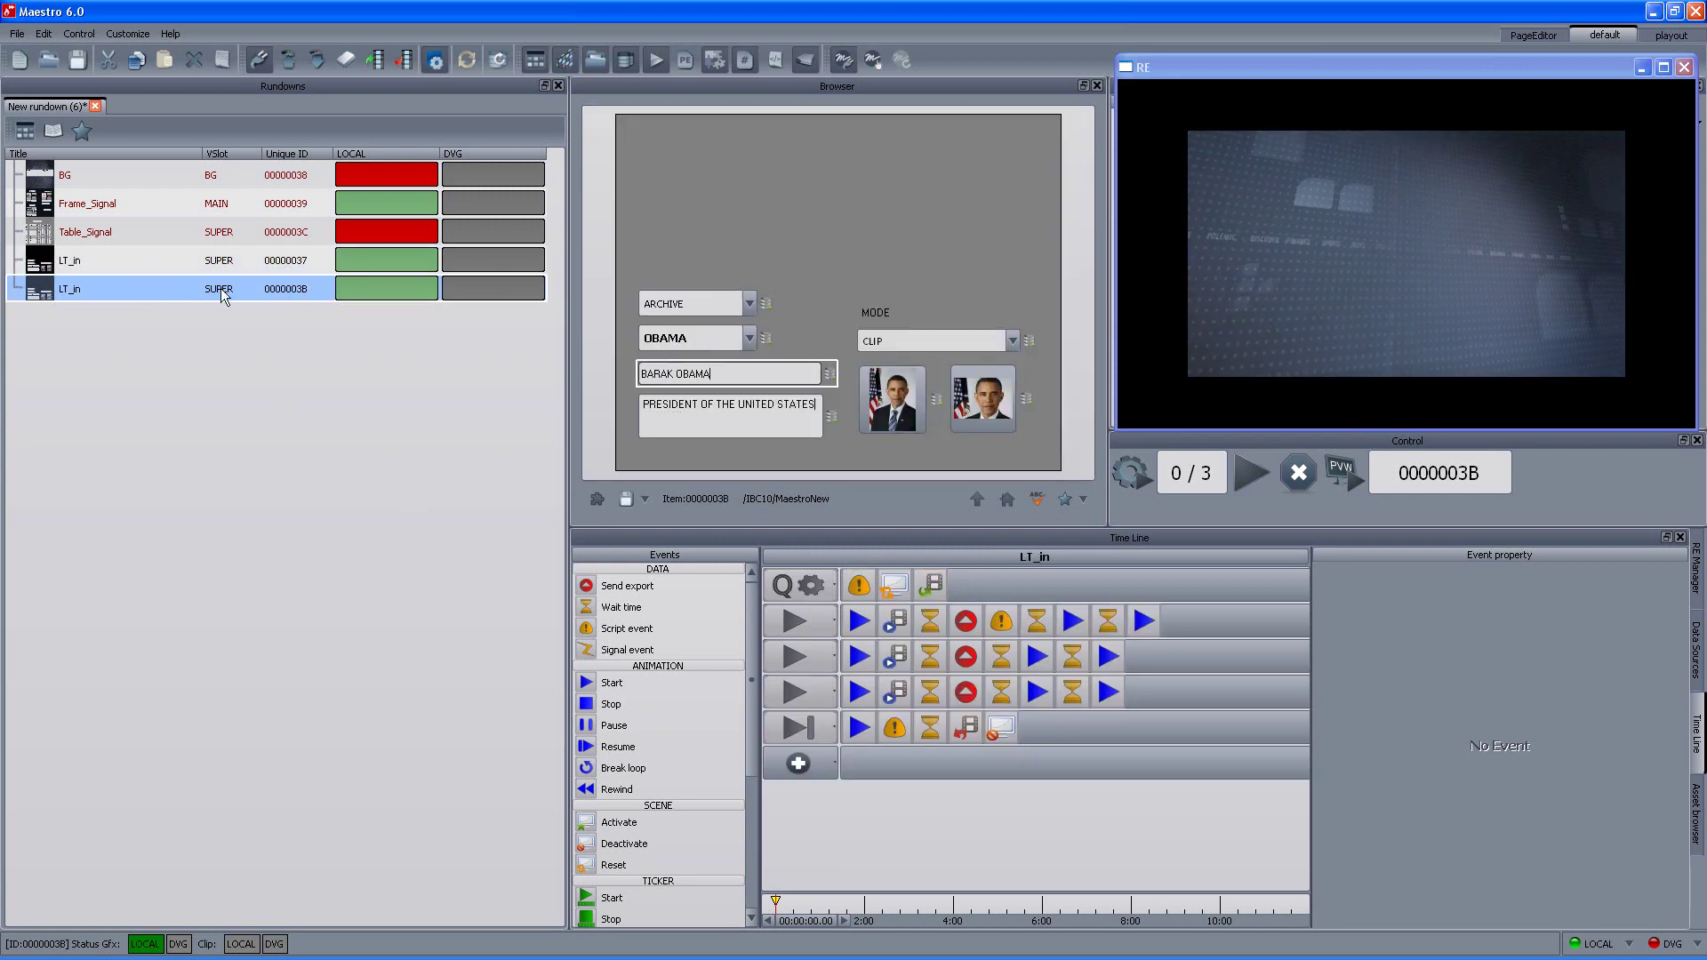
pyautogui.click(247, 288)
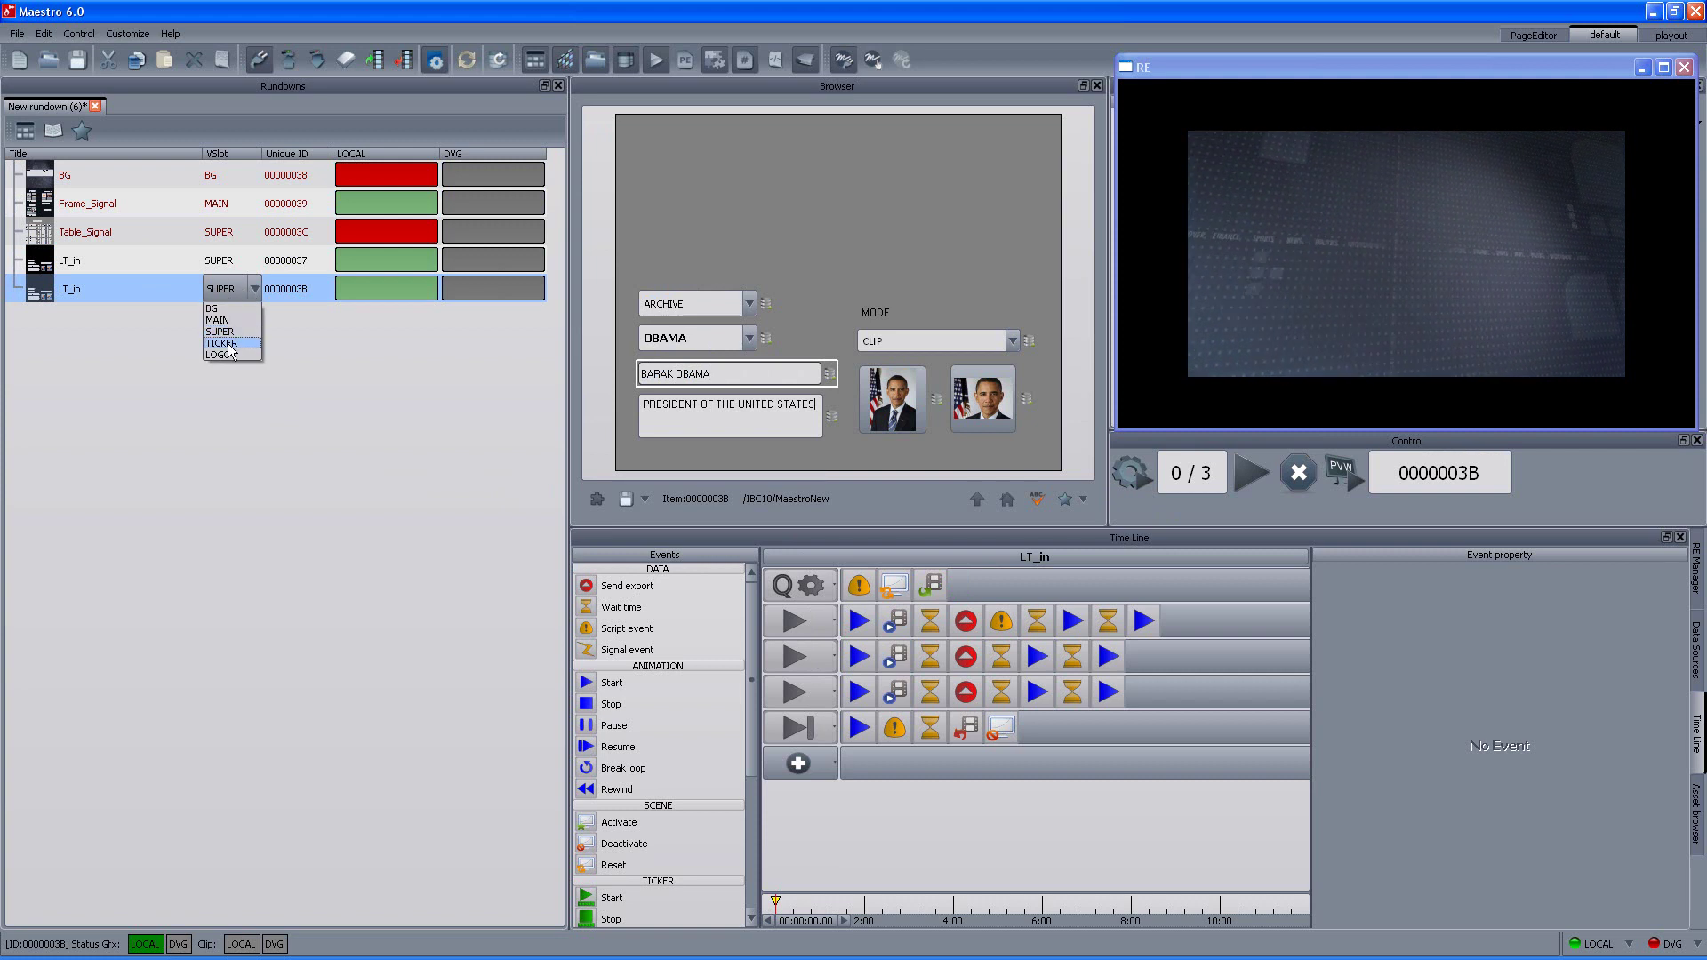
pyautogui.click(219, 345)
# Prepare and play the first LT_in item, followed by the second LT_in item in the TICKER slot
pyautogui.click(137, 258)
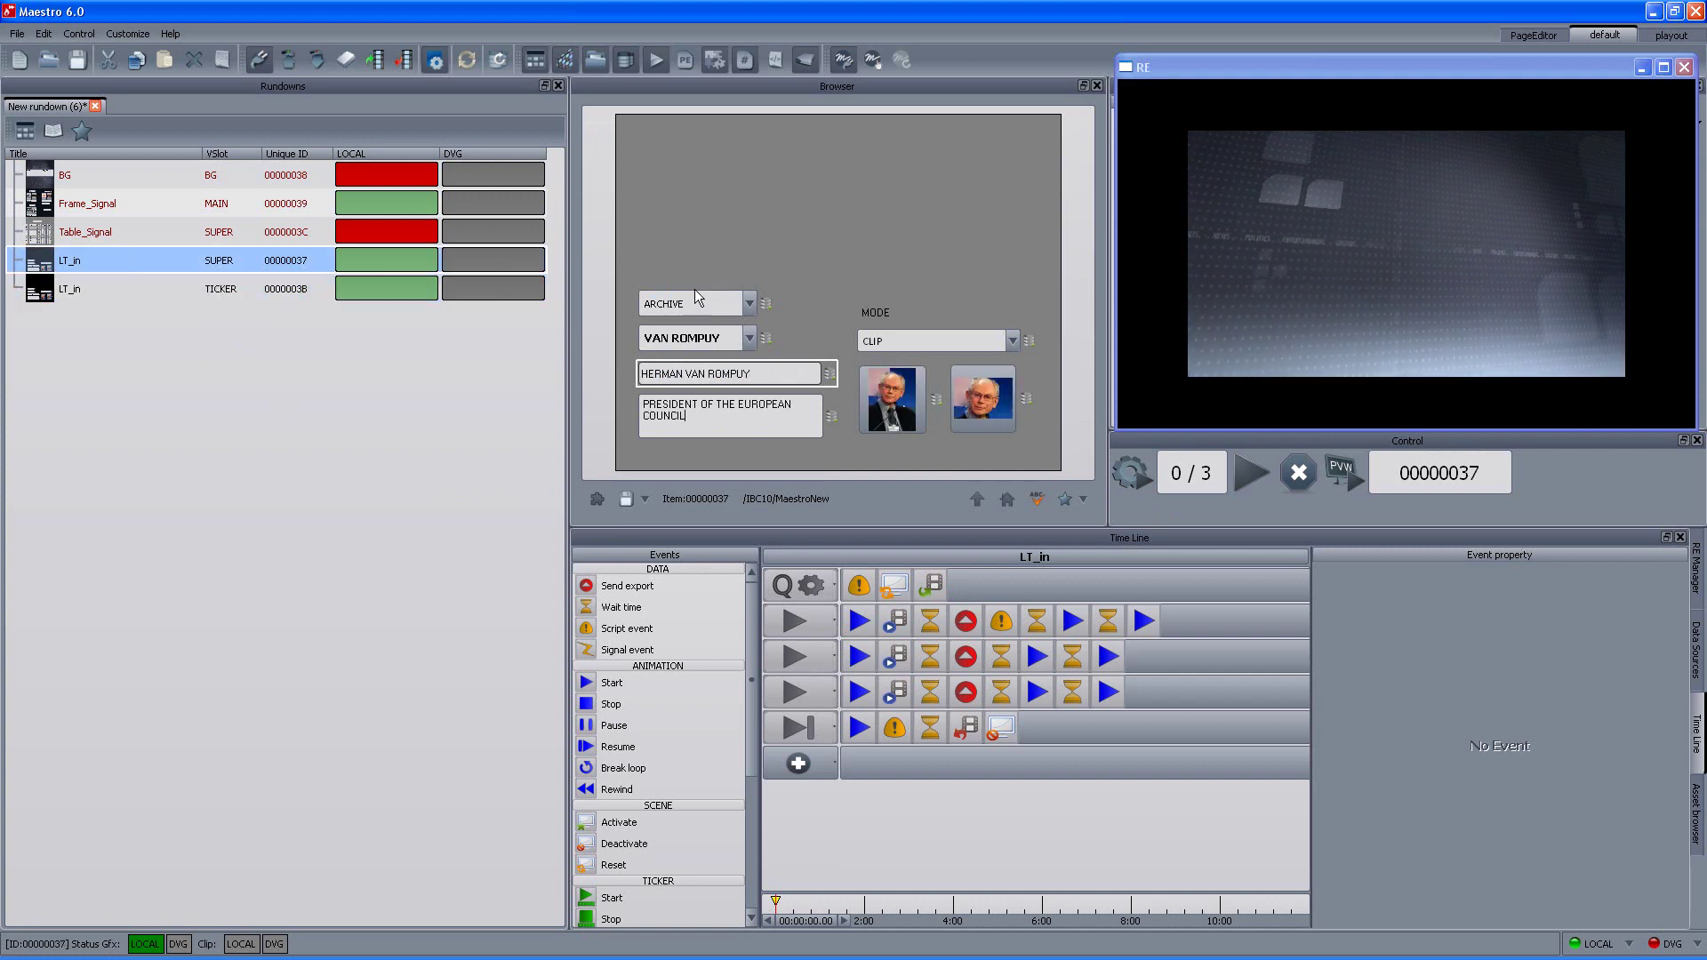
pyautogui.click(1138, 476)
pyautogui.click(1245, 477)
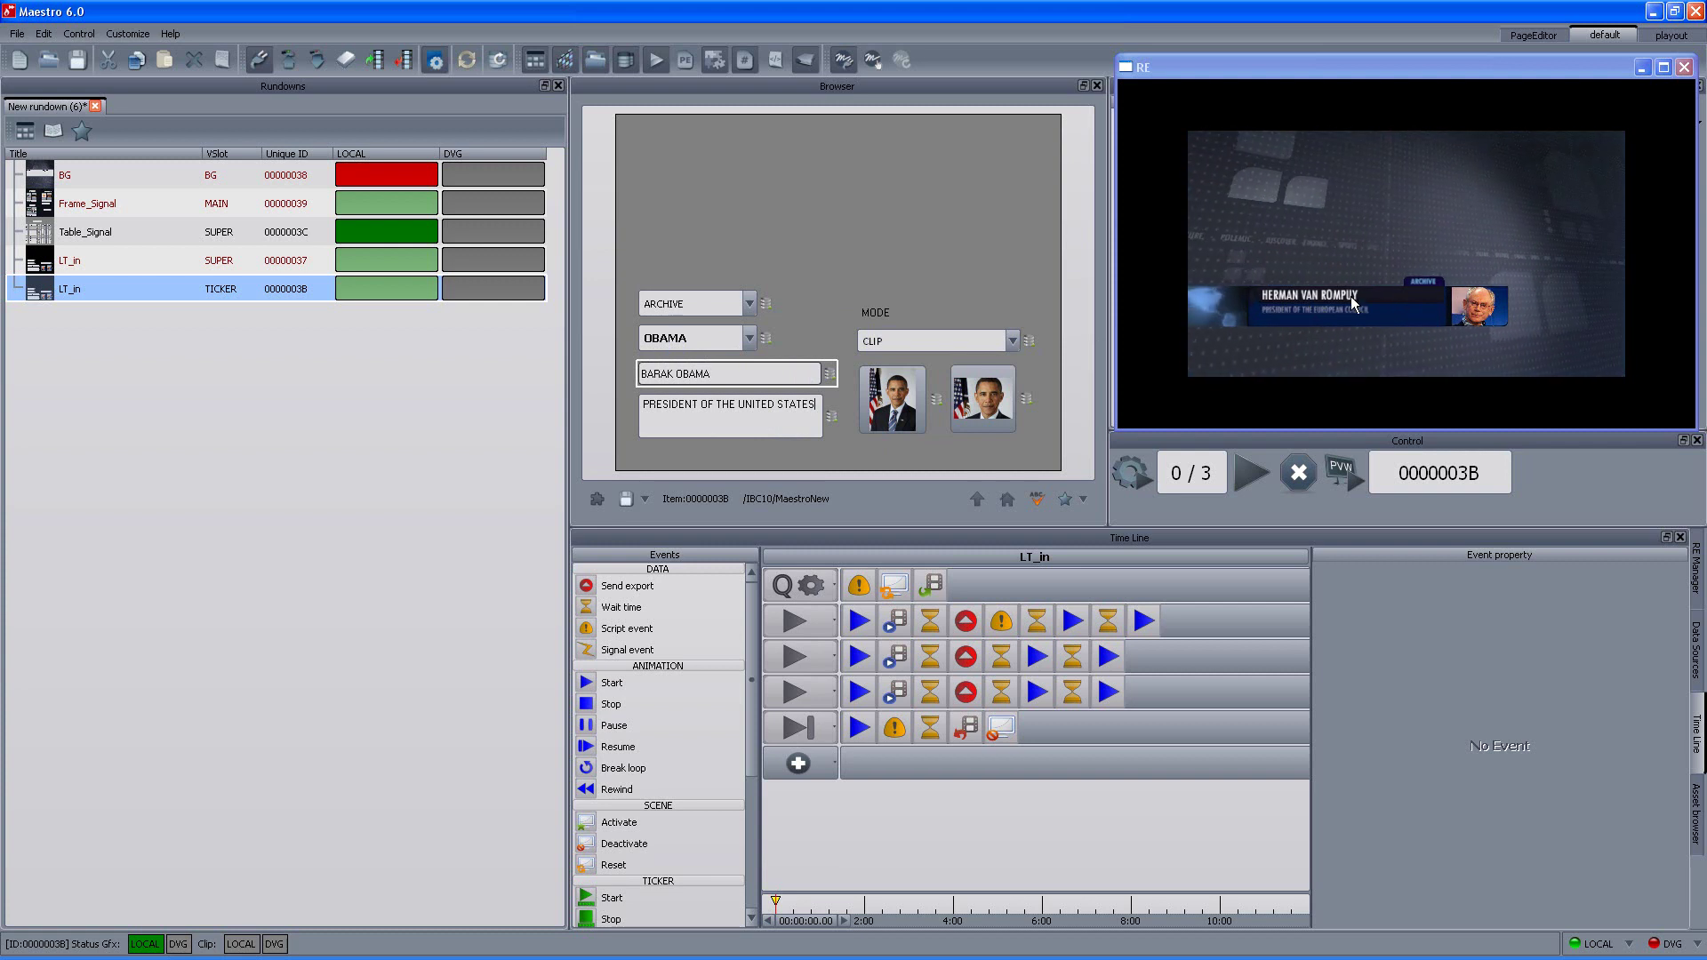
pyautogui.click(1261, 473)
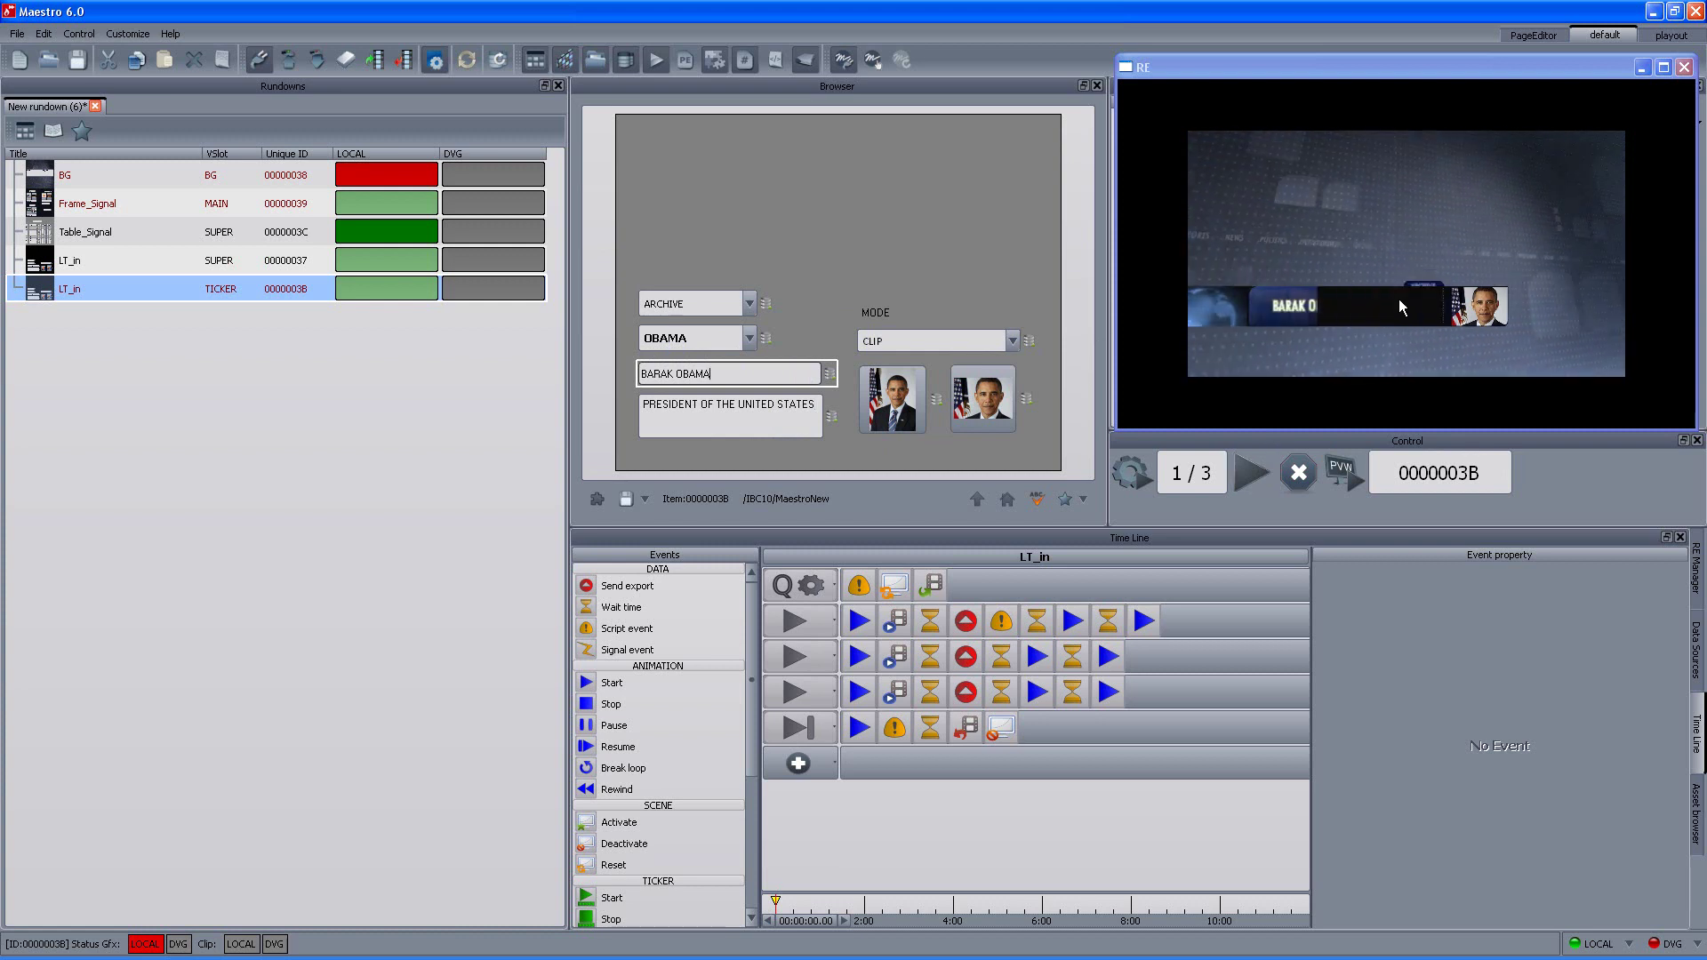
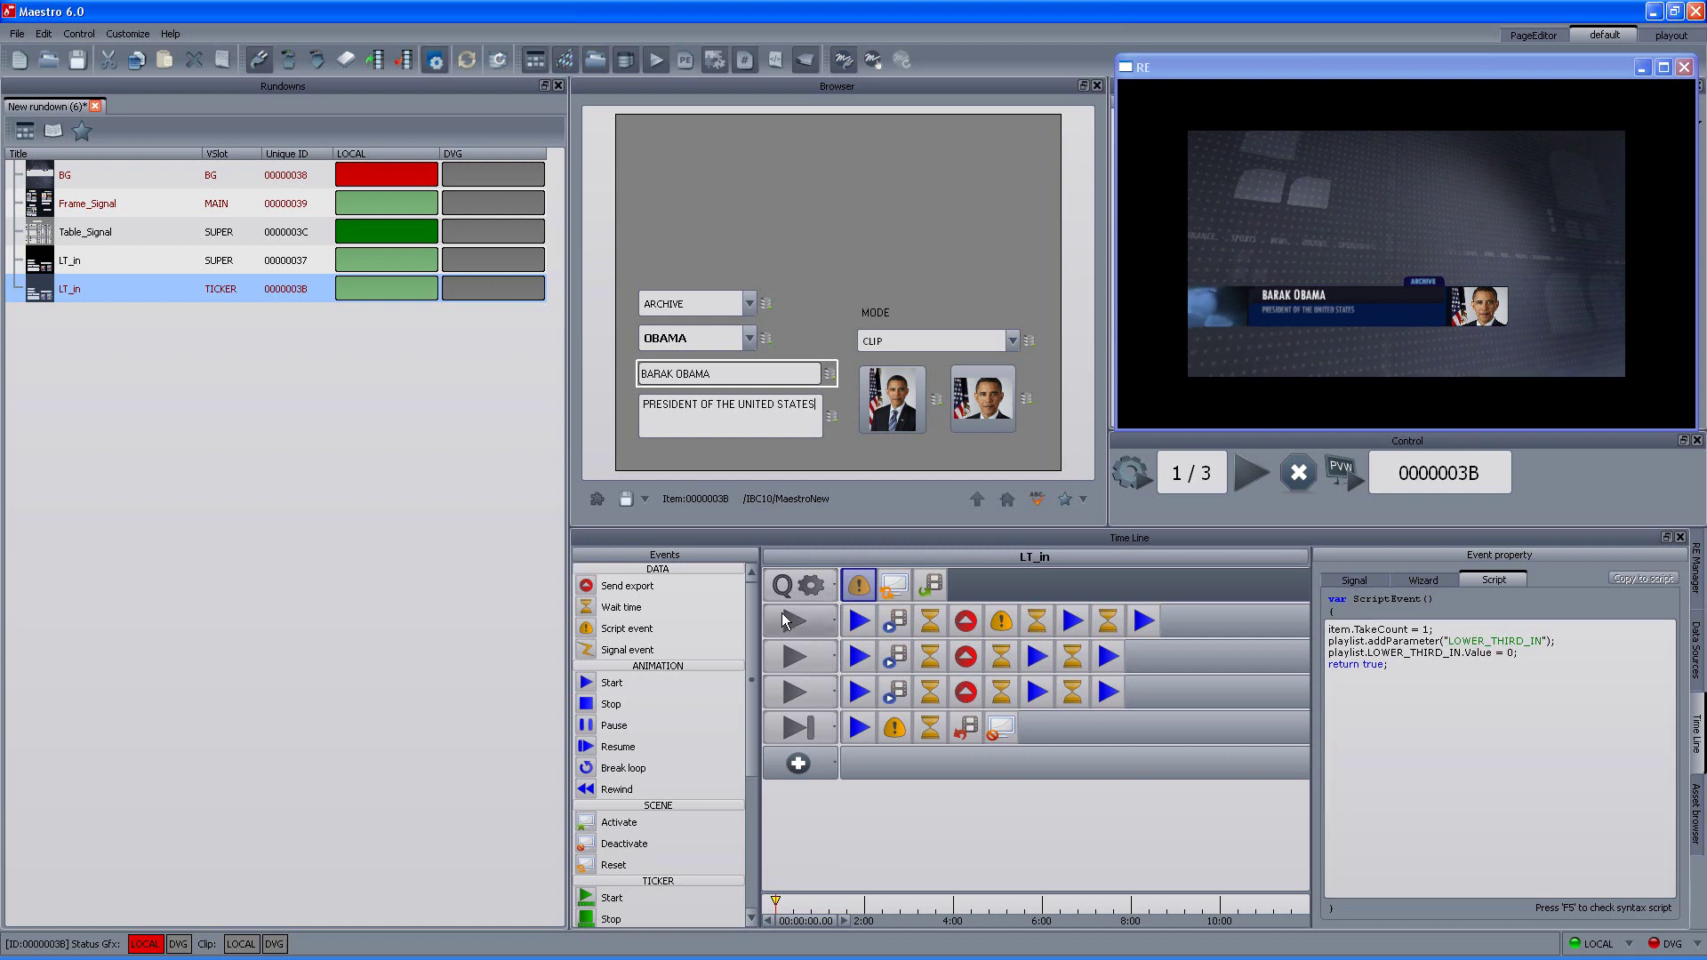
# Examine LT_in's first Take callback, checking its script condition, the animation it starts and the script event that sets LOWER_THIRD_IN
pyautogui.click(794, 613)
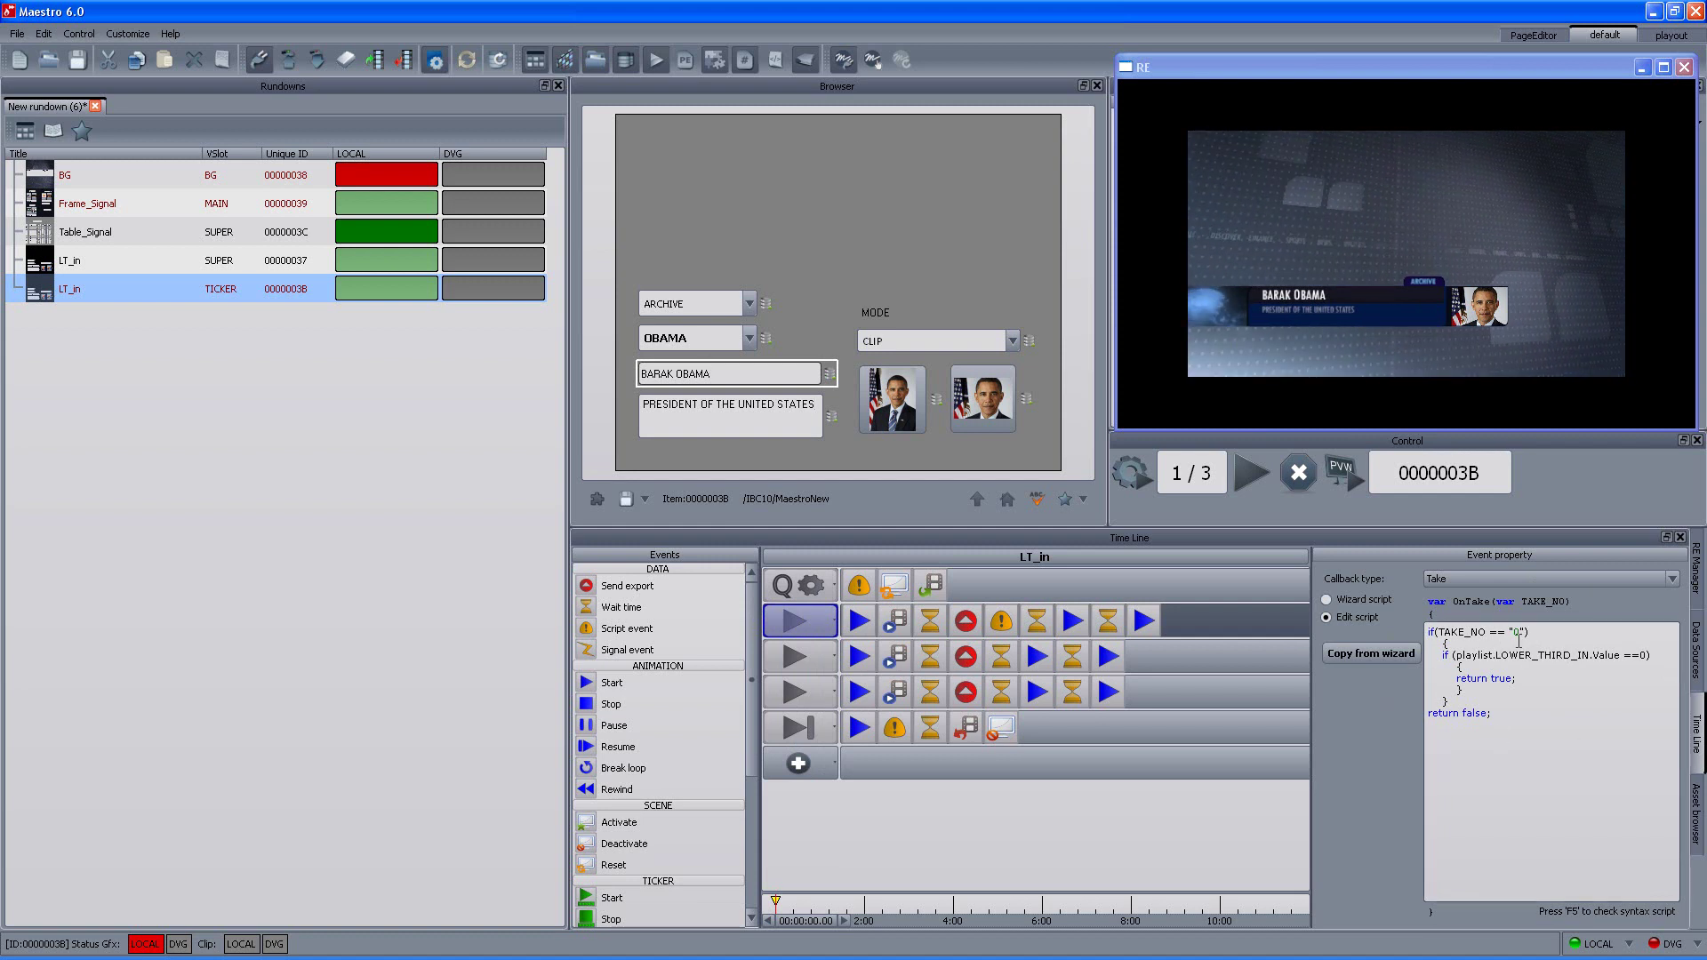
pyautogui.click(859, 621)
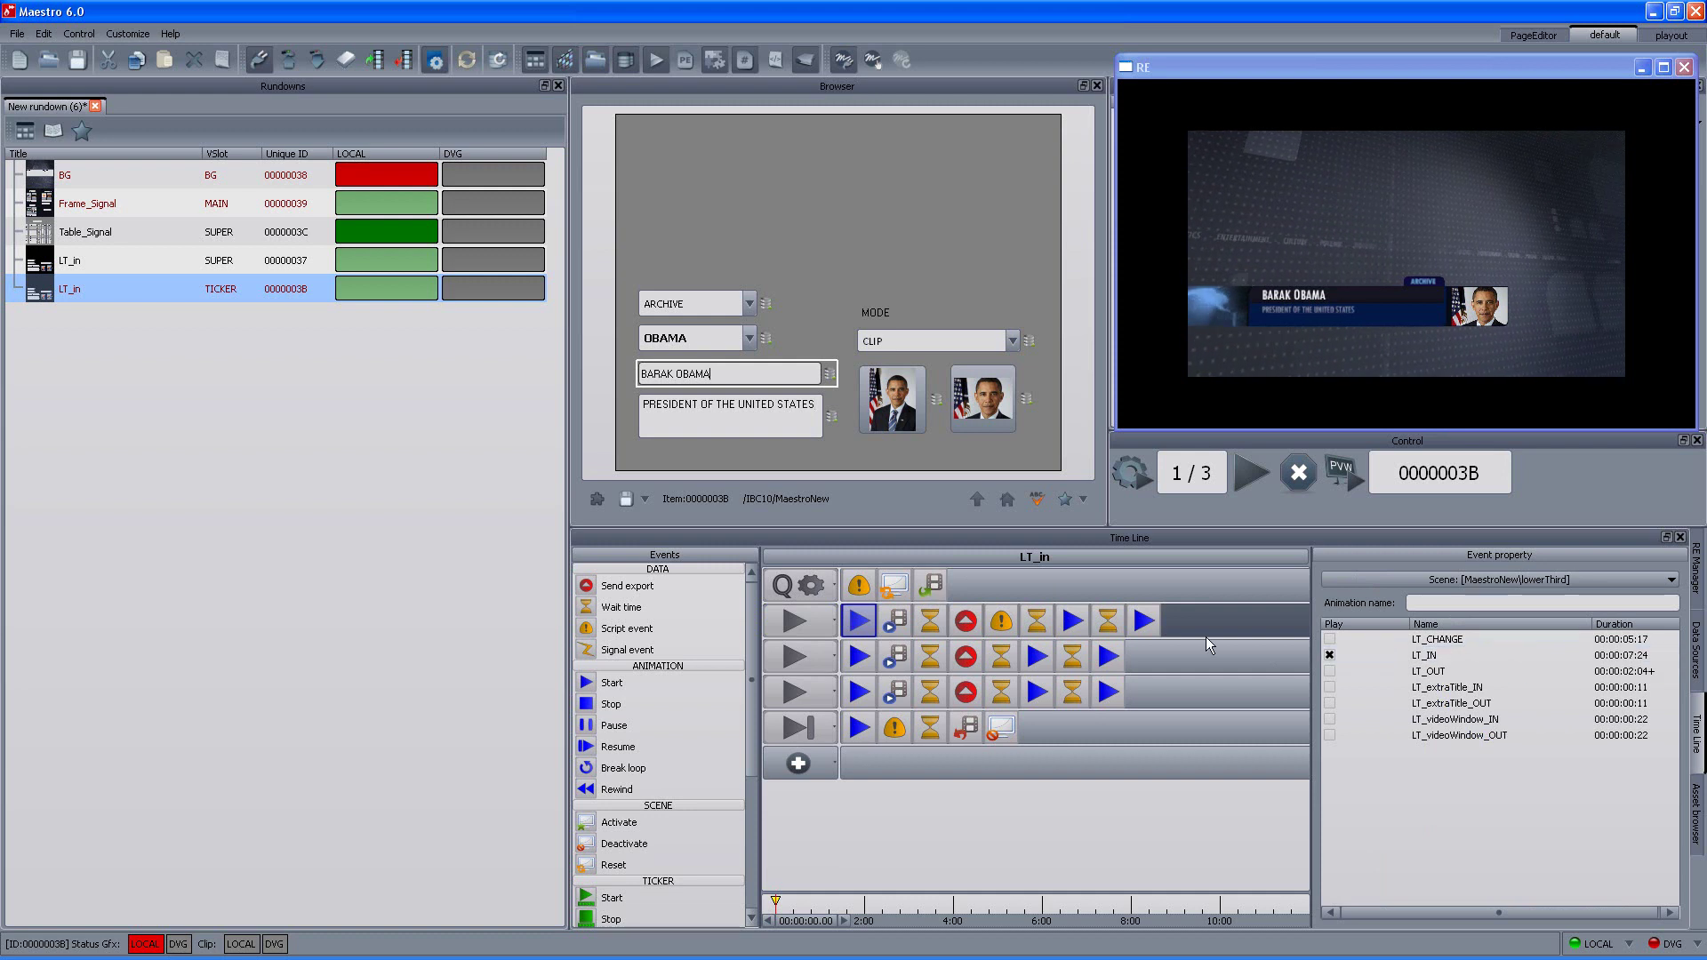
pyautogui.click(1005, 623)
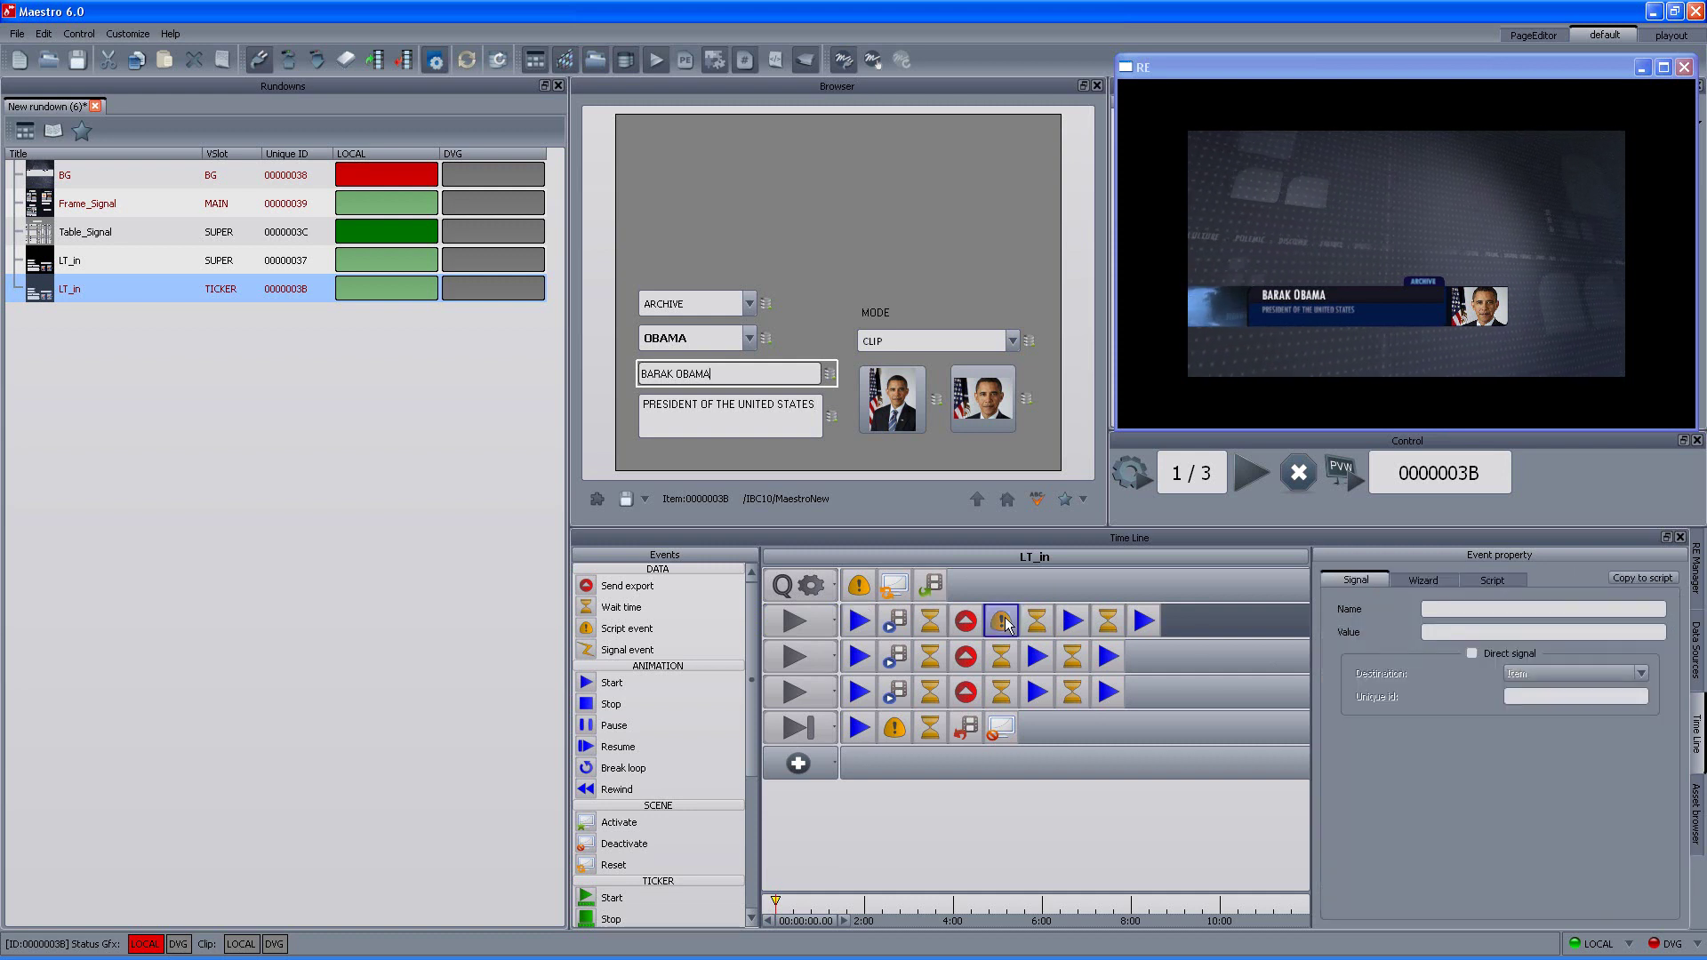
pyautogui.click(1496, 580)
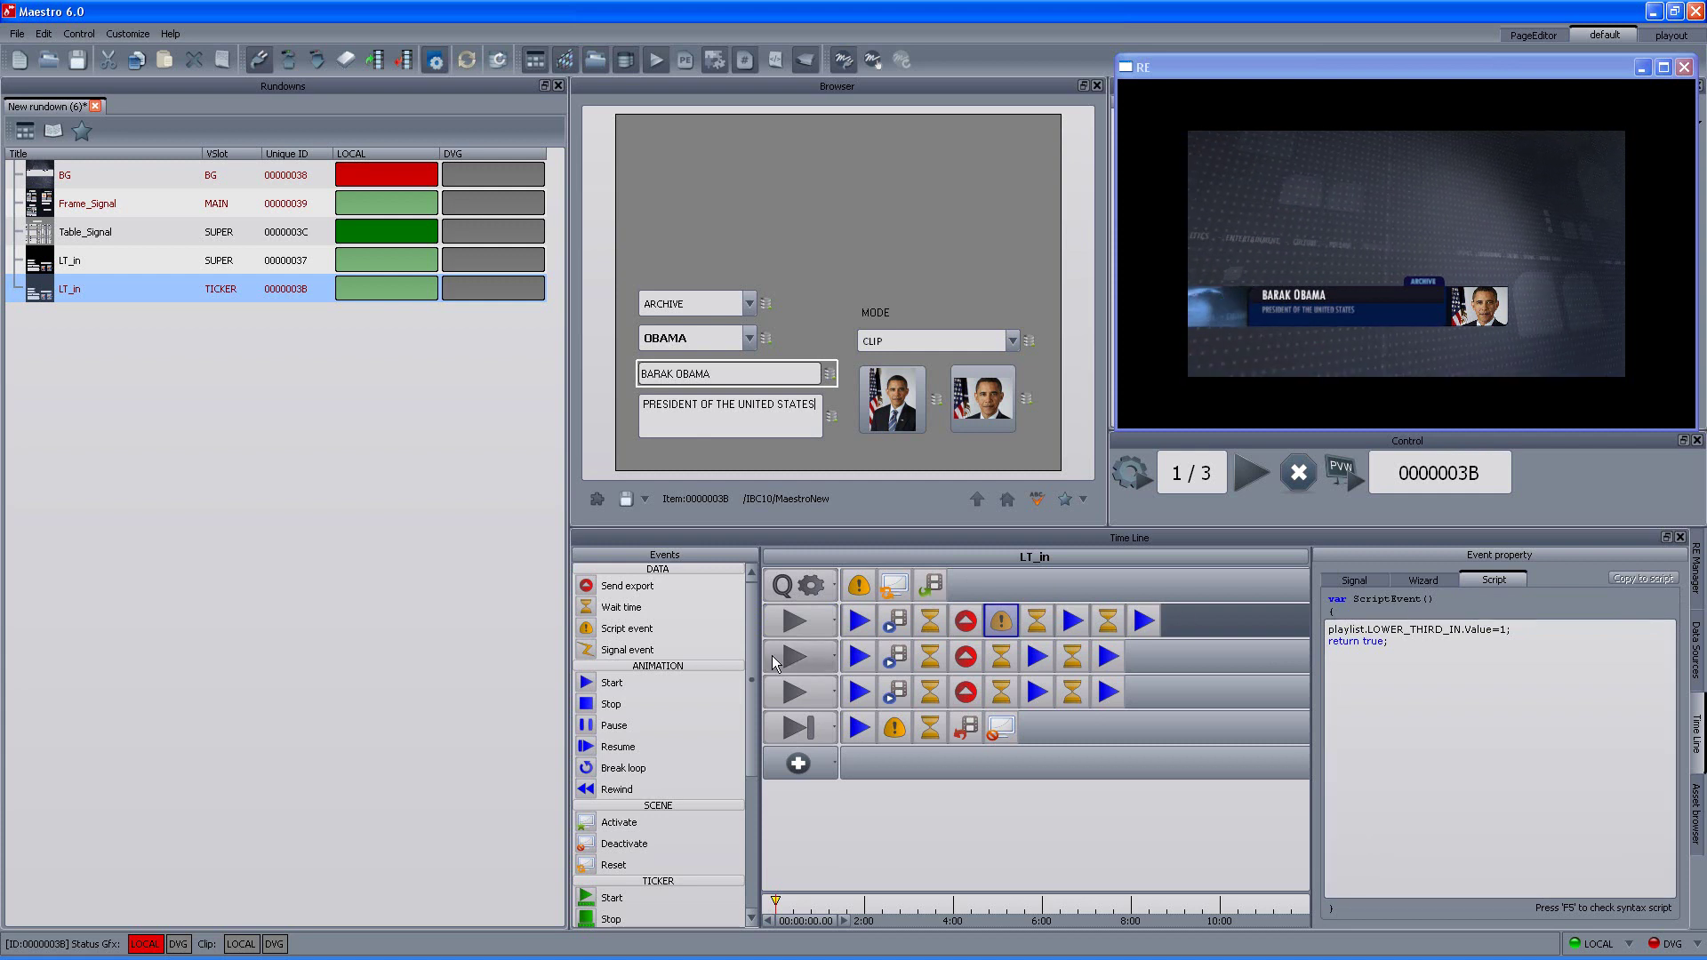
# Examine LT_in's second Take callback, checking its LOWER_THIRD_IN condition and the animations it starts
pyautogui.click(805, 663)
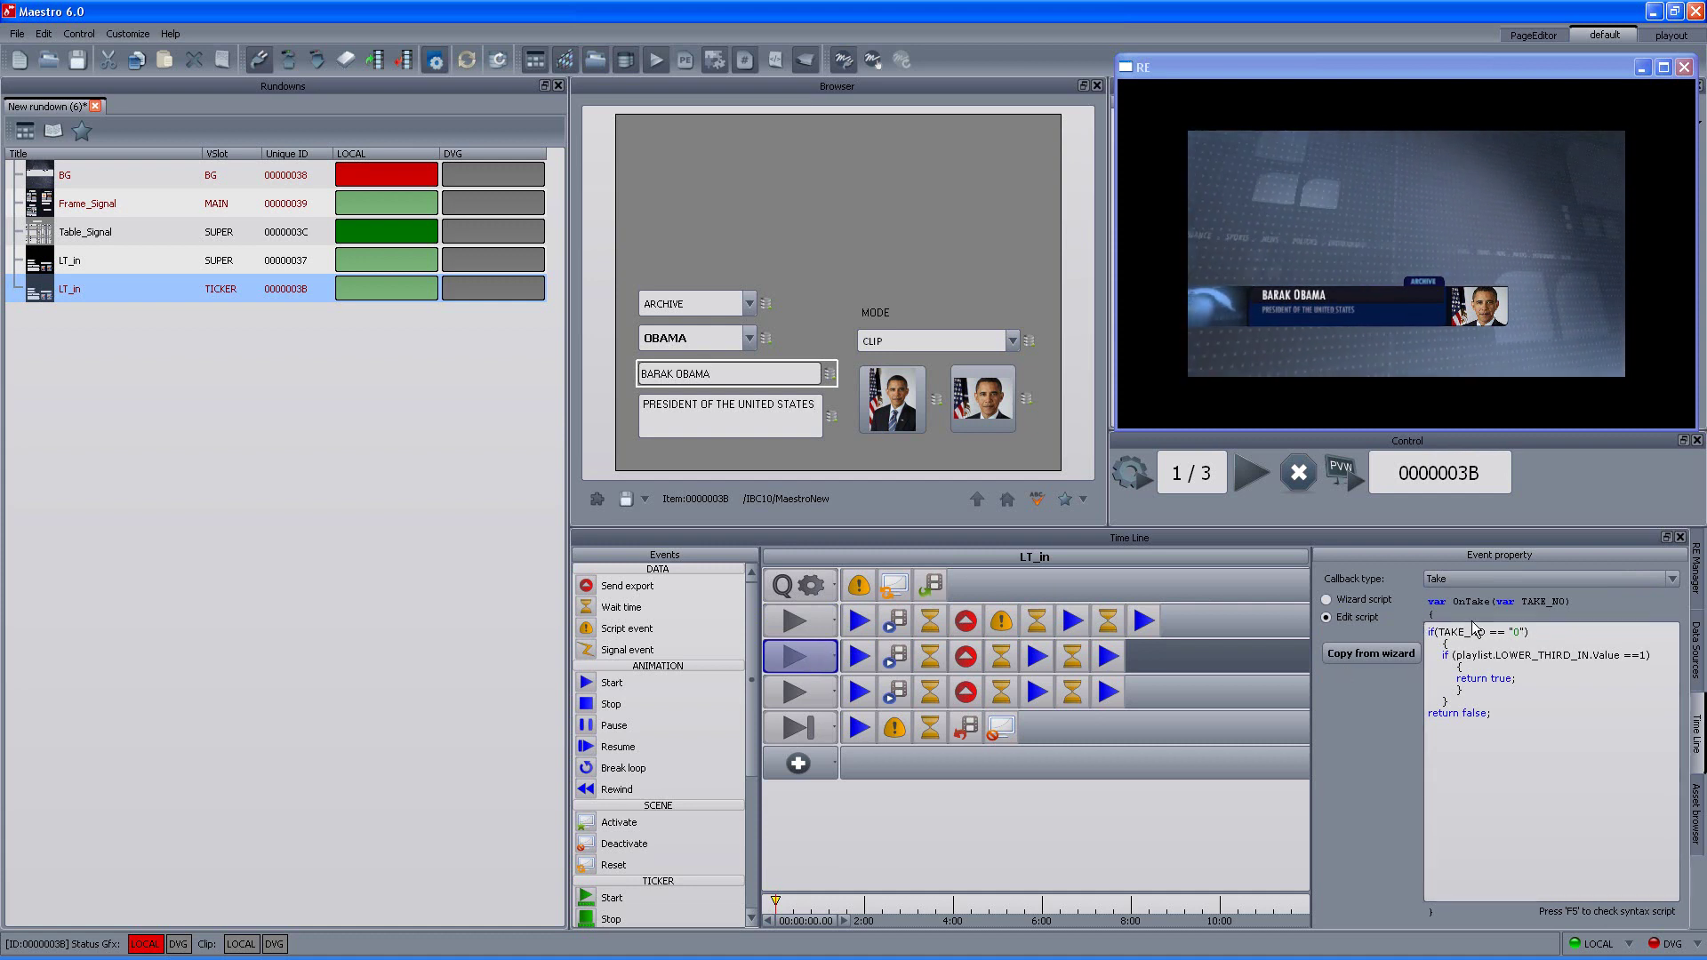
pyautogui.moveTo(1495, 656); pyautogui.dragTo(1643, 656)
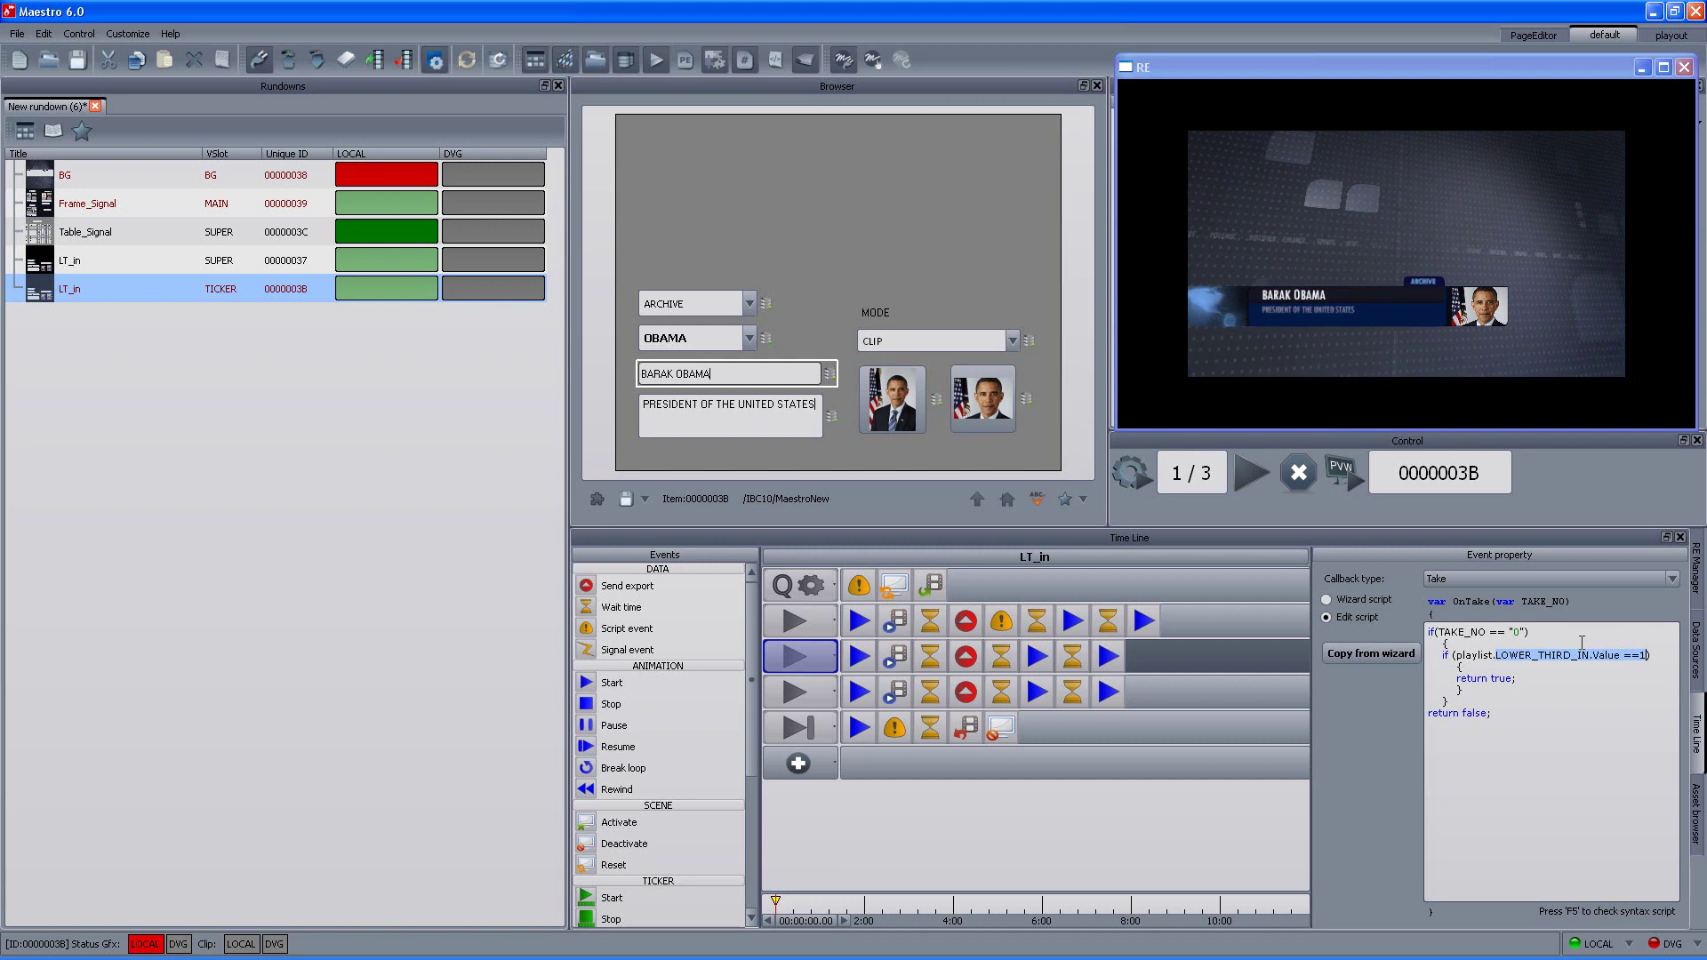
pyautogui.click(859, 656)
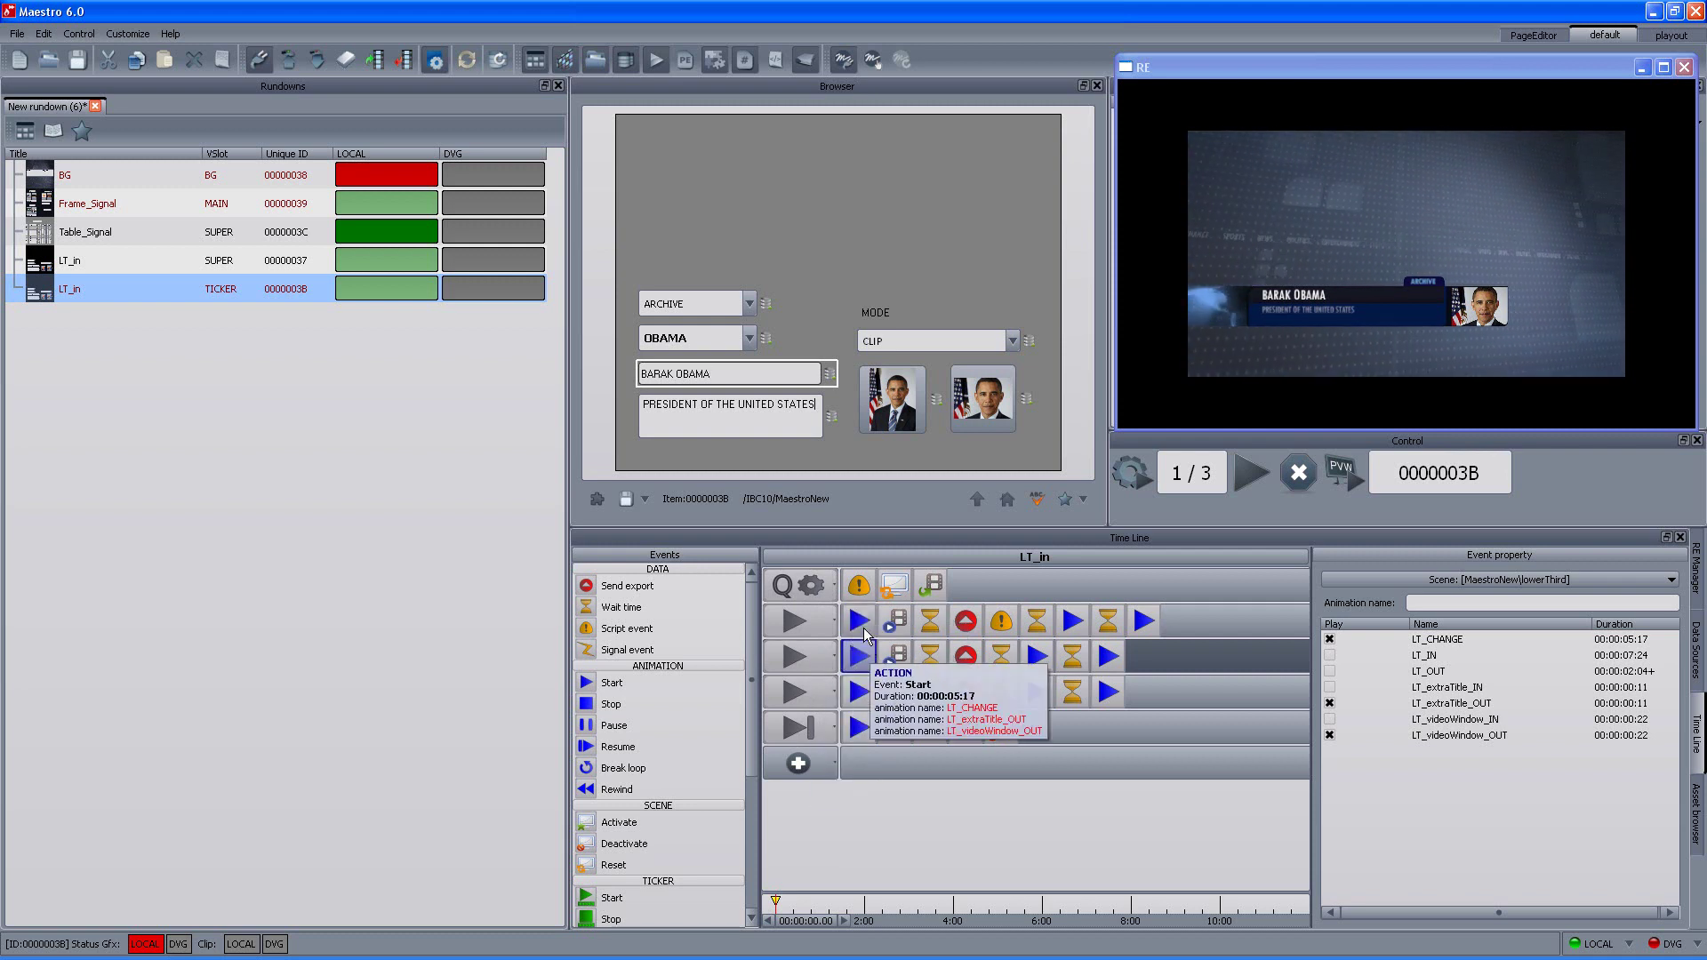
# Compare the two LT_in items and recheck the second Take's start animations against the script event in the first Take
pyautogui.click(147, 257)
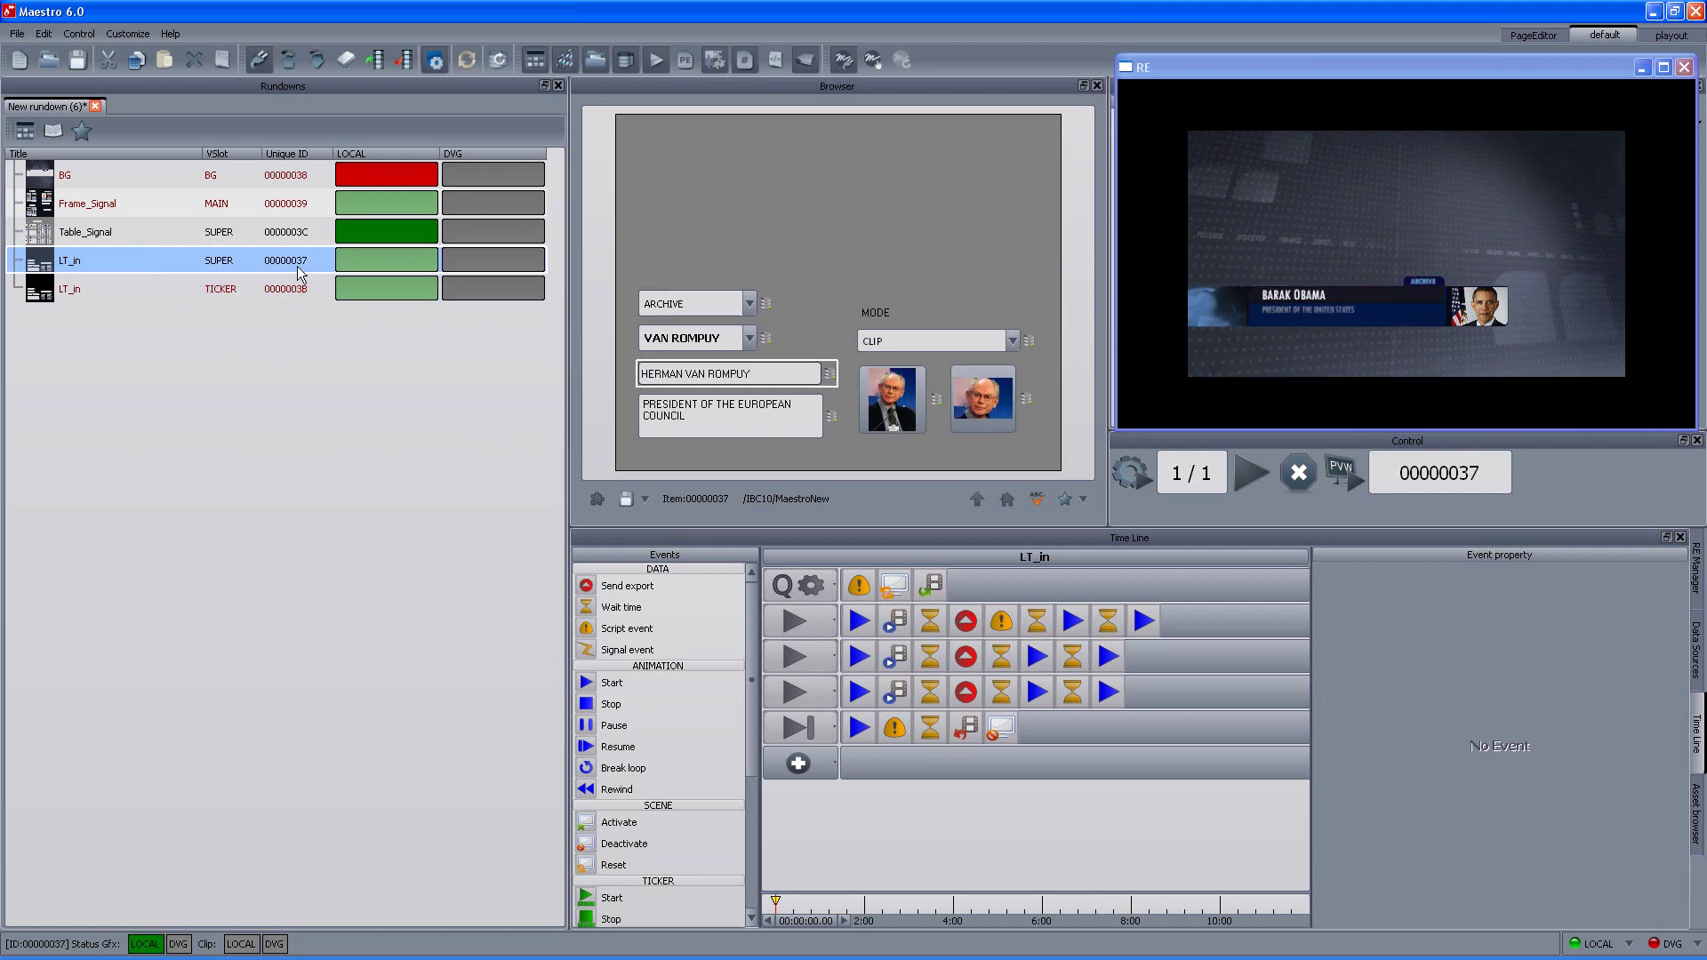
pyautogui.click(167, 291)
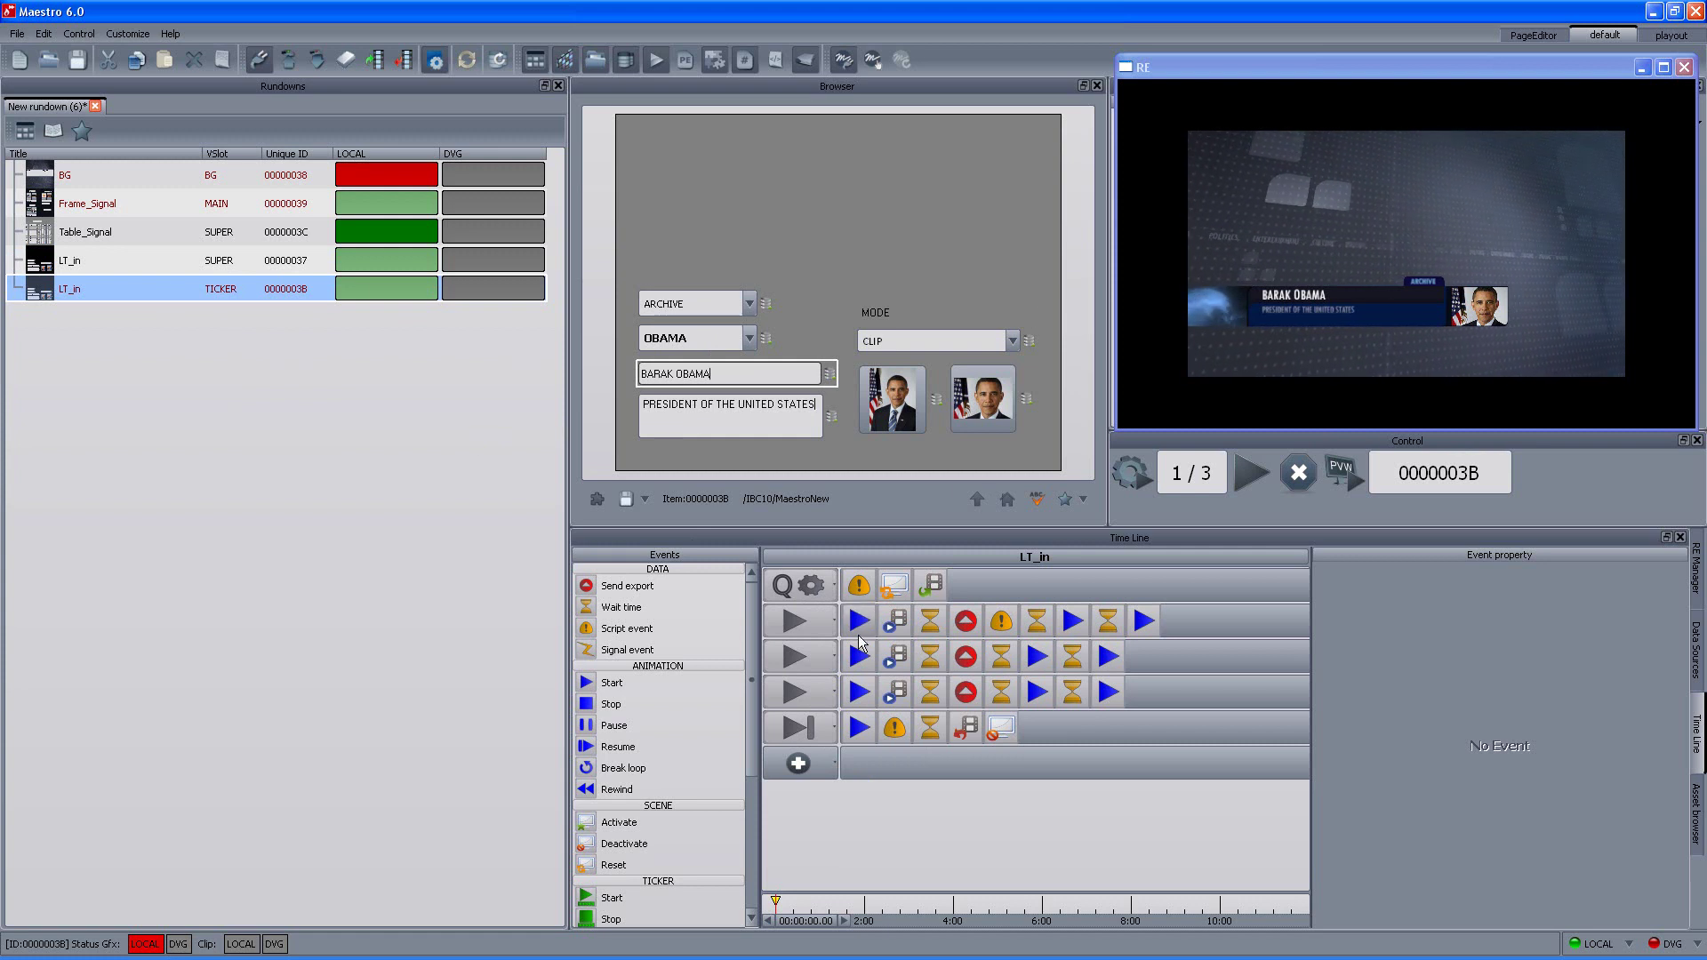
pyautogui.moveTo(860, 658)
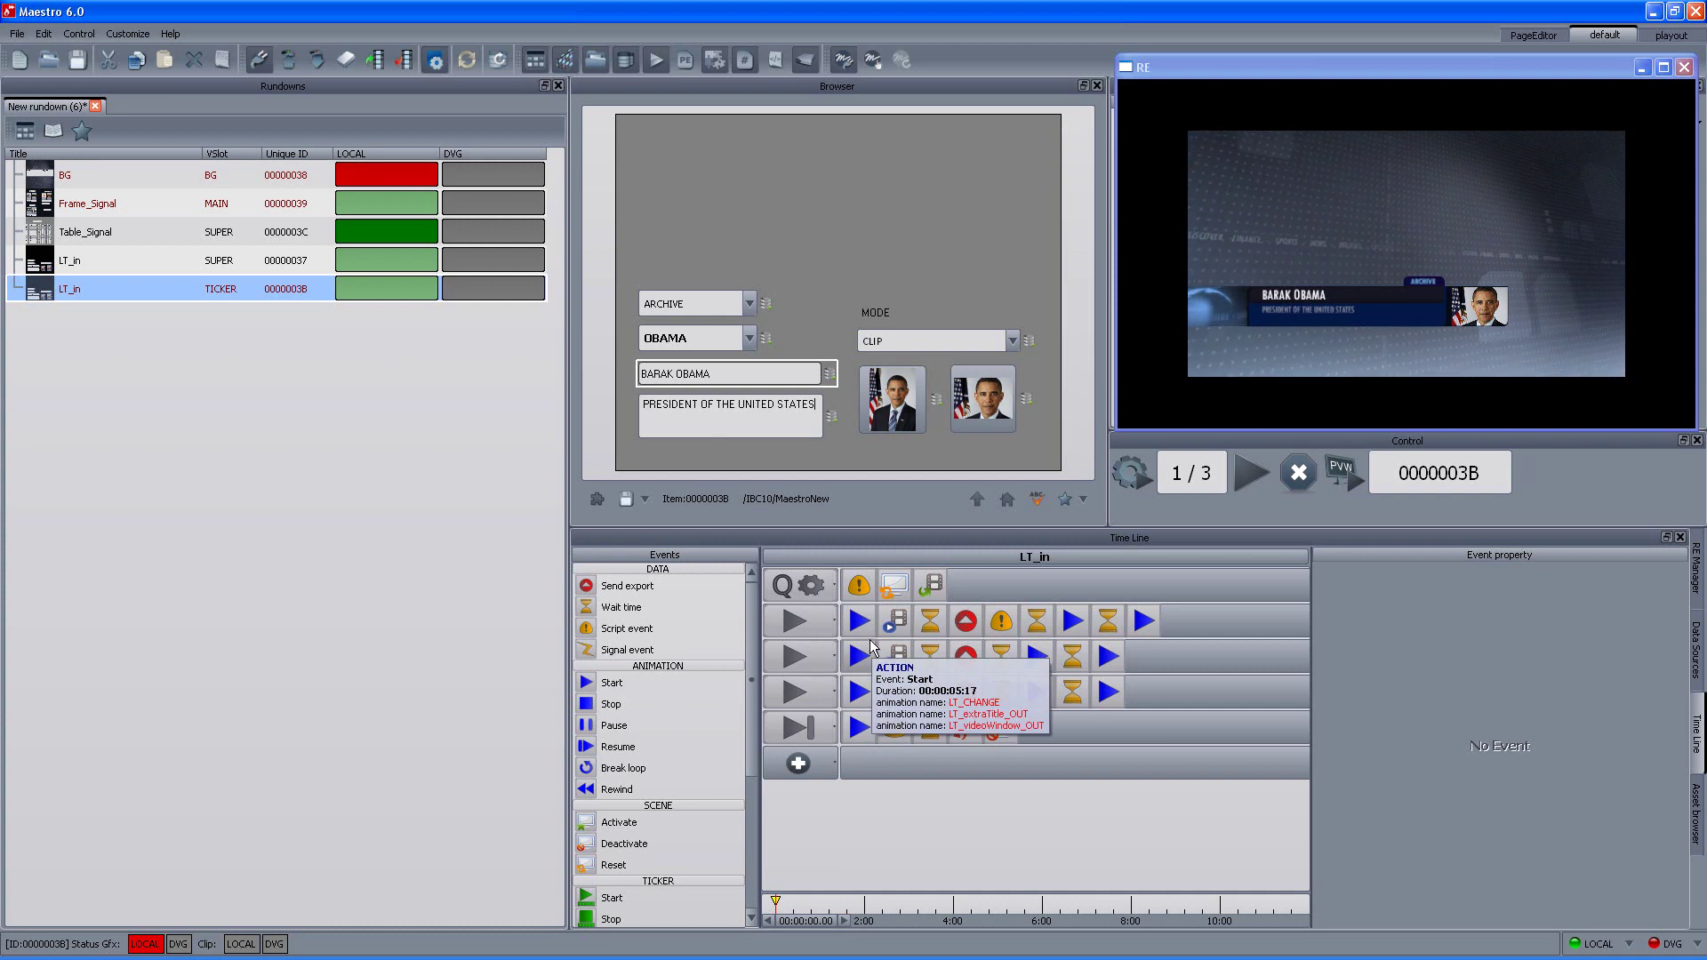
pyautogui.click(861, 658)
pyautogui.click(1001, 621)
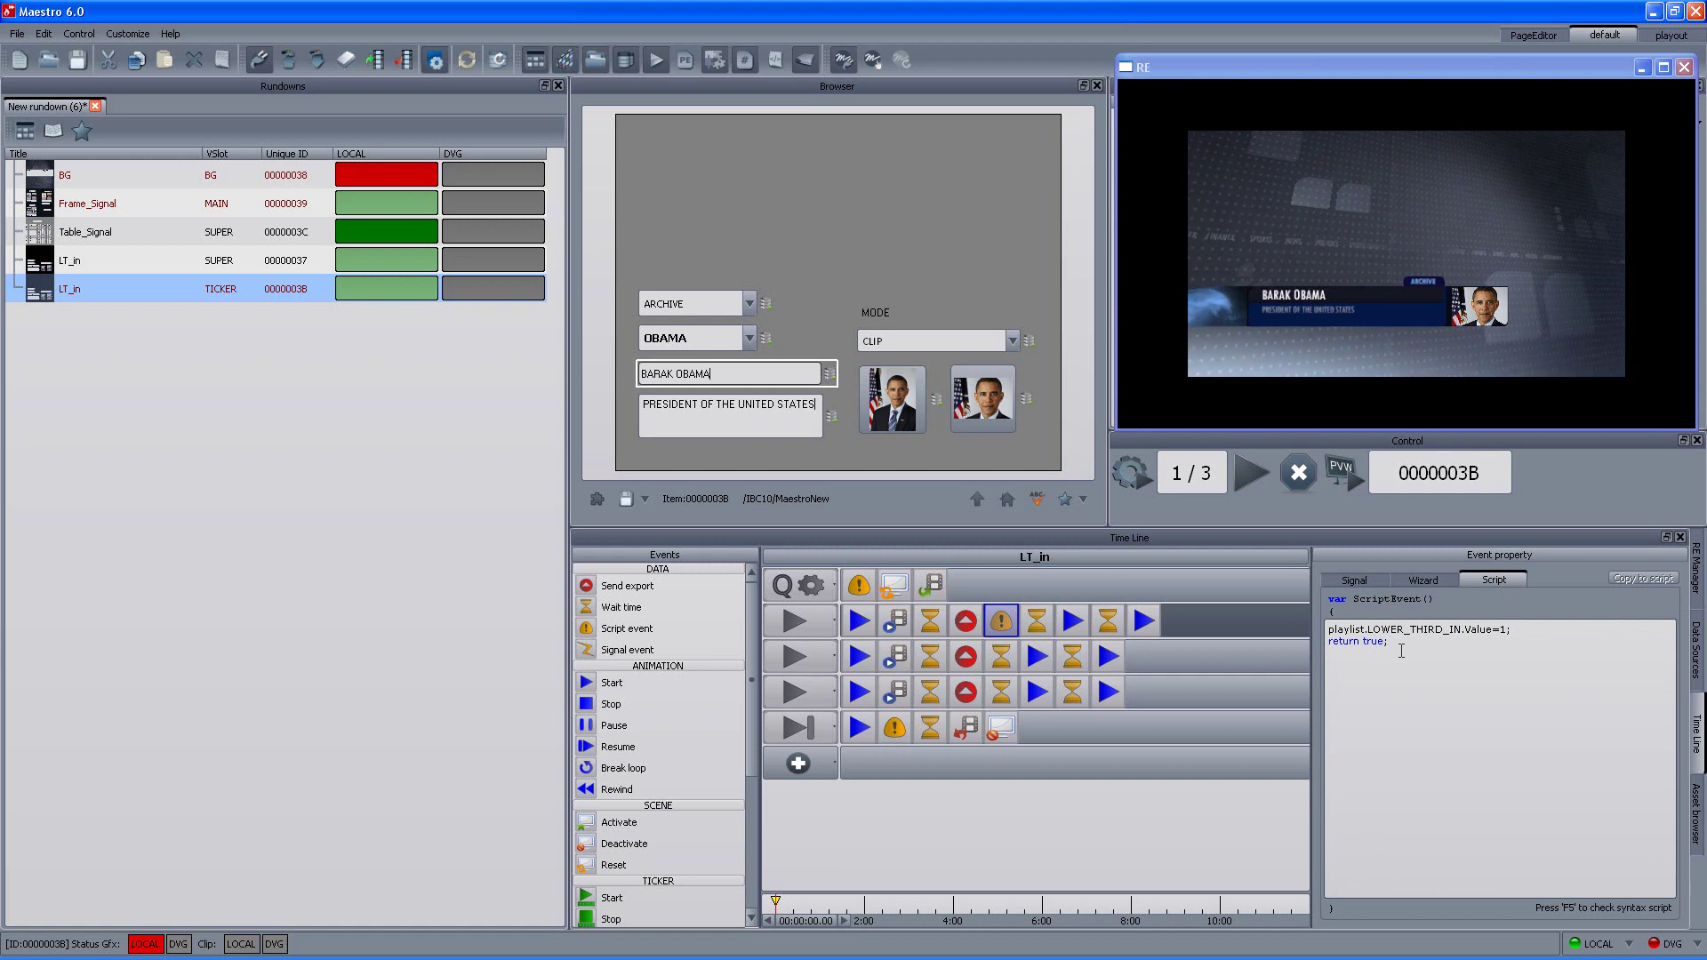
pyautogui.press('Return')
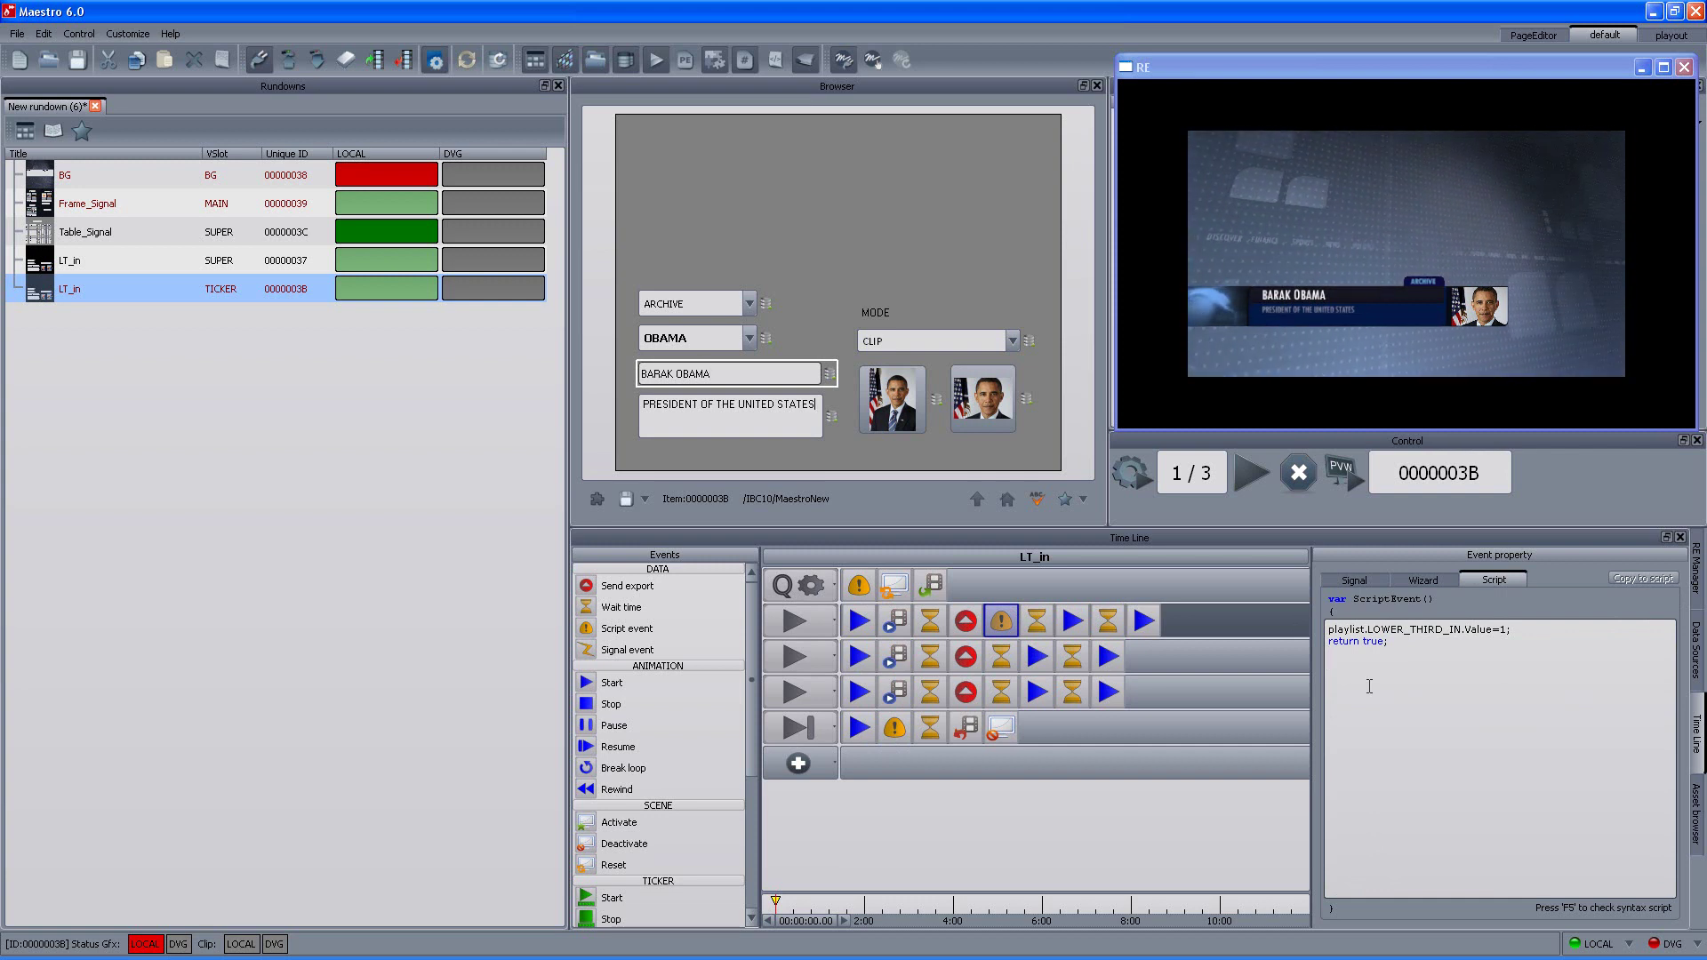
# Try adding app.getActivePlaylist() to the LOWER_THIRD_IN script event while browsing the app object's methods, and remove it again
pyautogui.write('app.')
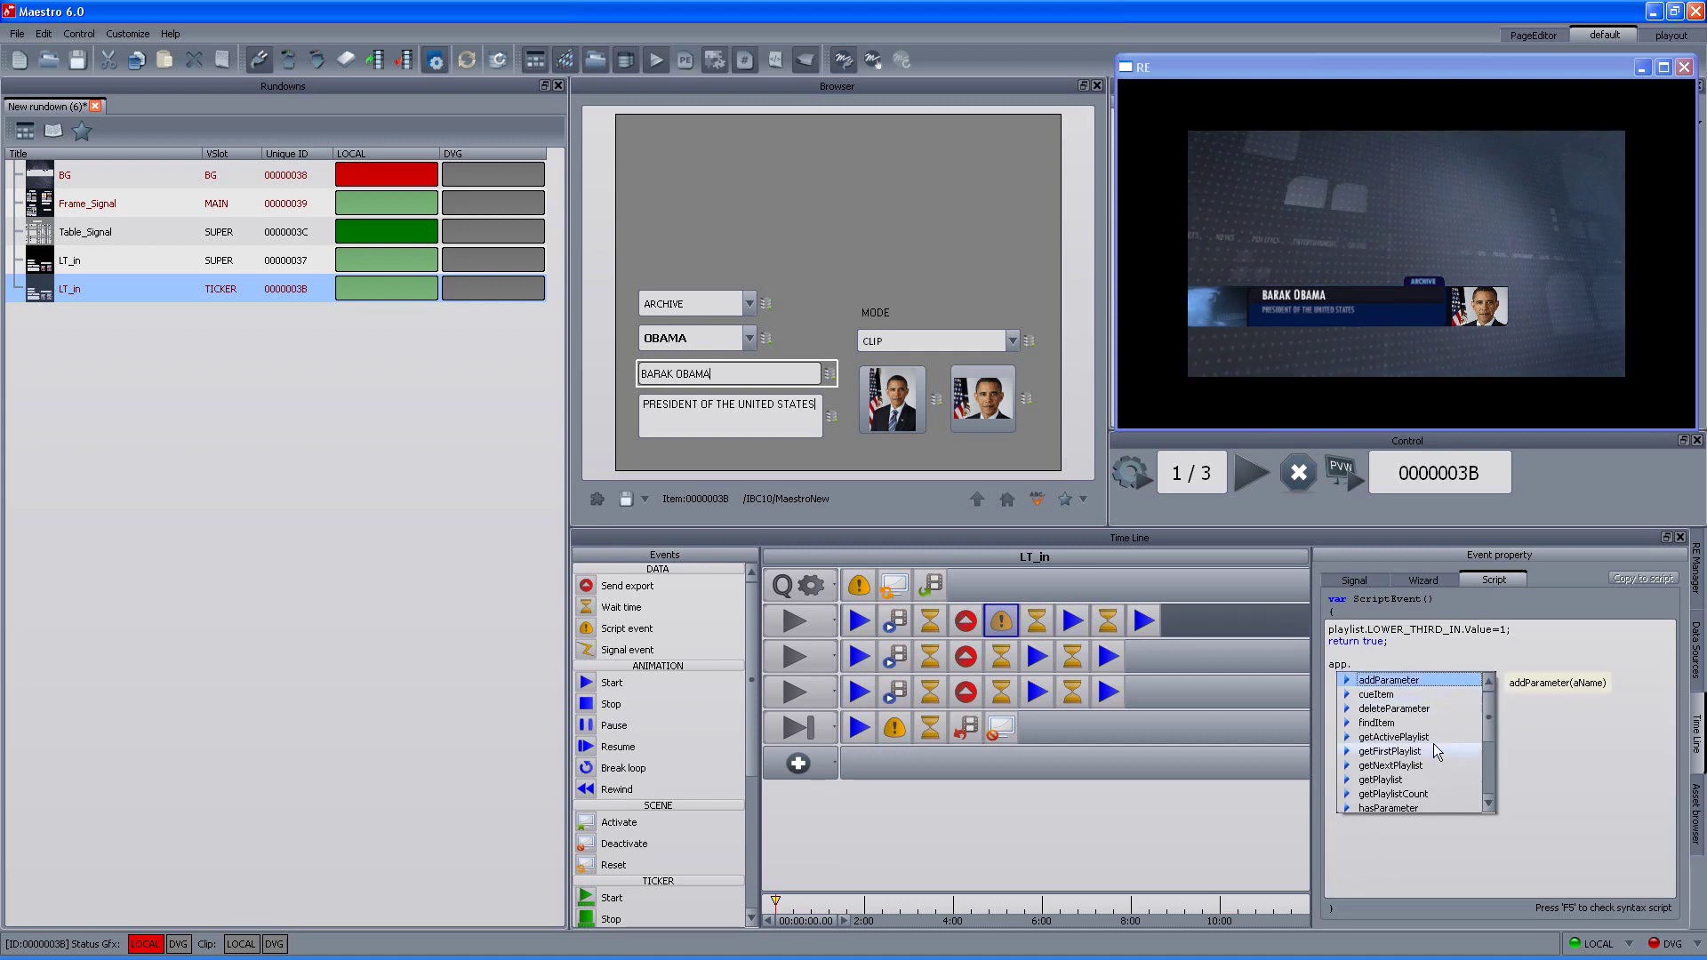
pyautogui.moveTo(1486, 718)
pyautogui.mouseDown()
pyautogui.moveTo(1469, 772)
pyautogui.moveTo(1472, 725)
pyautogui.mouseUp()
pyautogui.doubleClick(1394, 737)
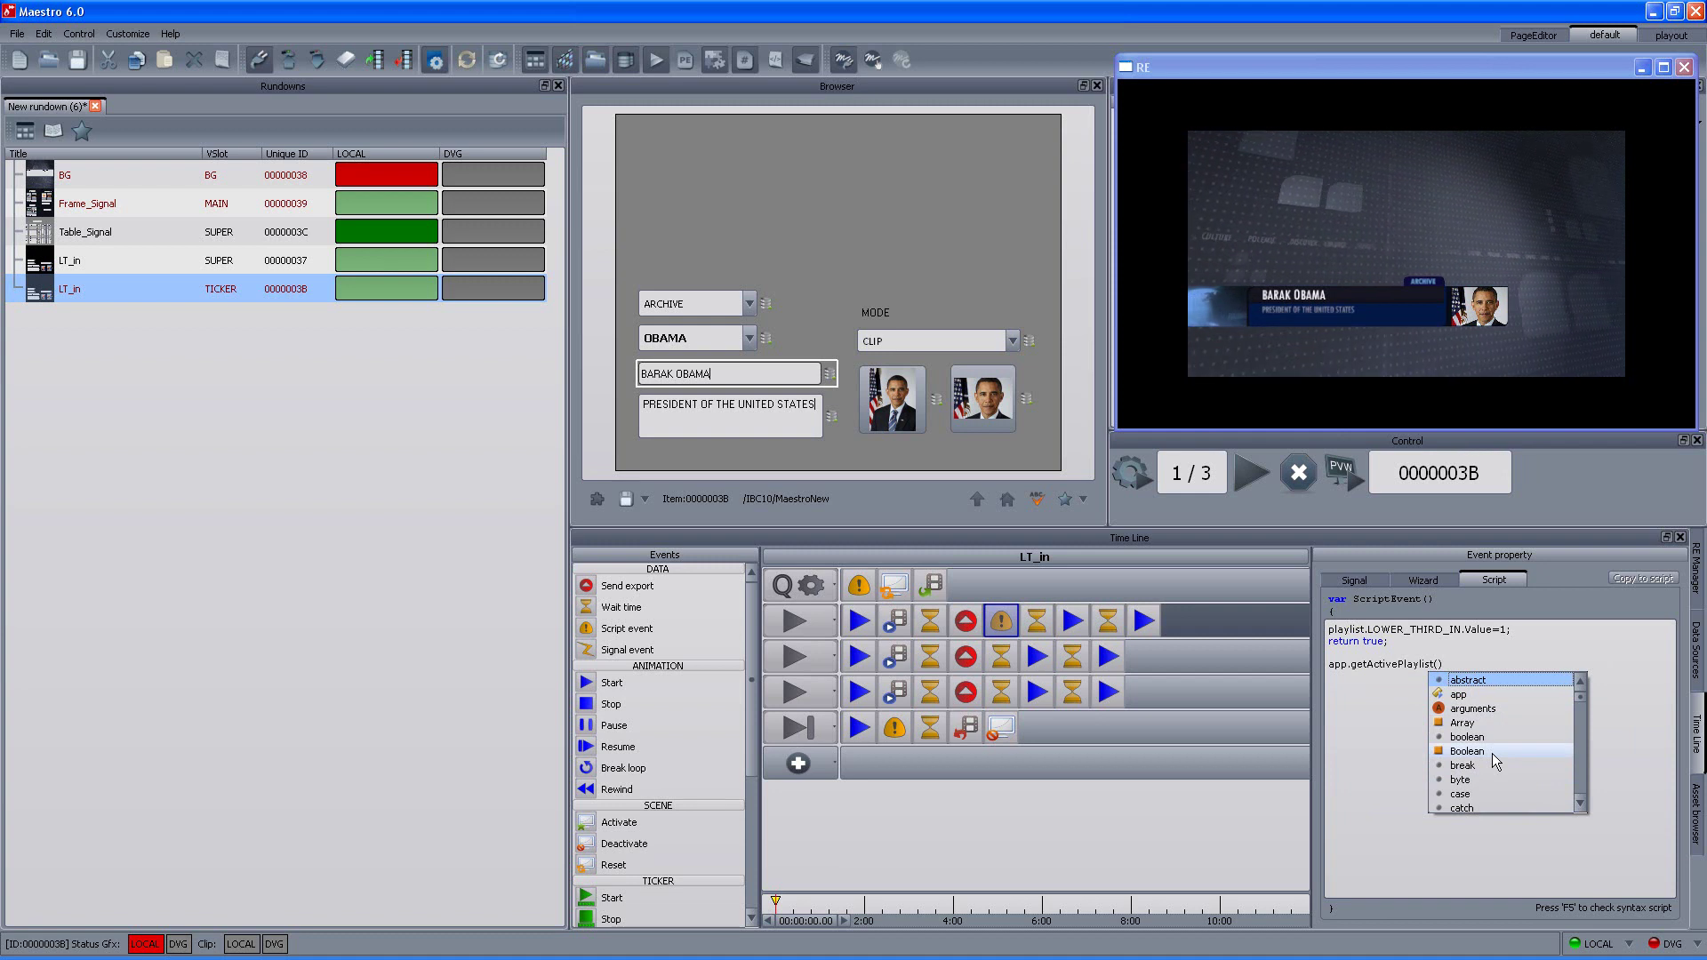
pyautogui.moveTo(1449, 664); pyautogui.dragTo(1273, 661)
pyautogui.press('Delete')
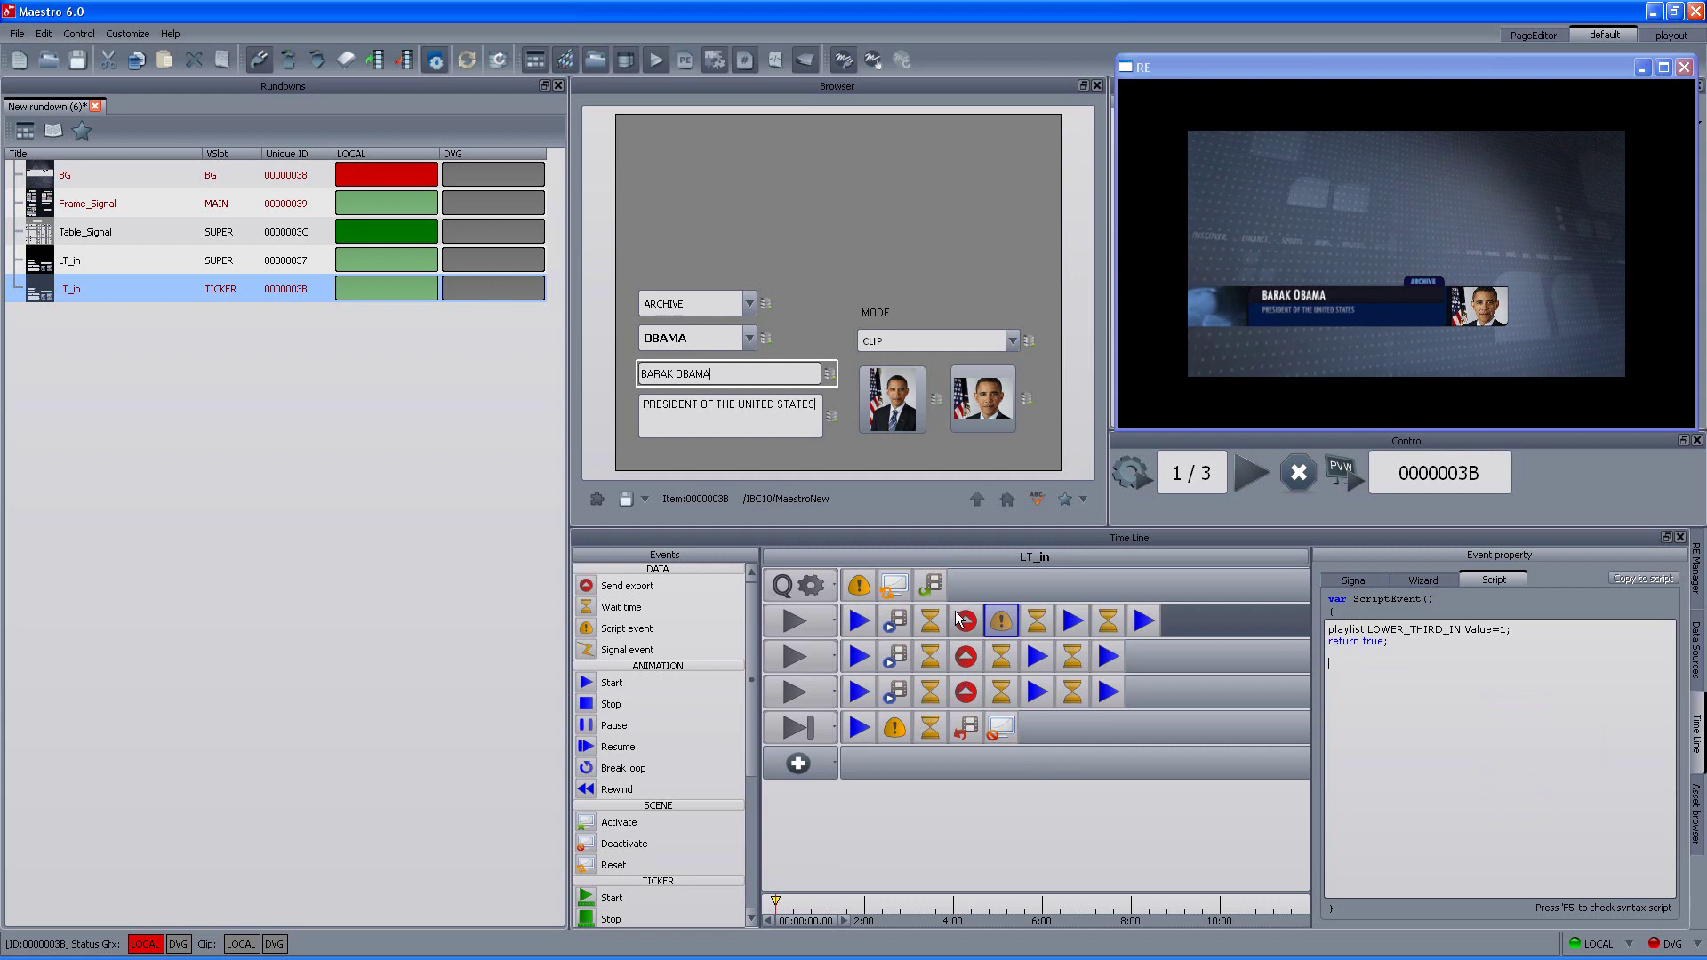
pyautogui.moveTo(959, 620)
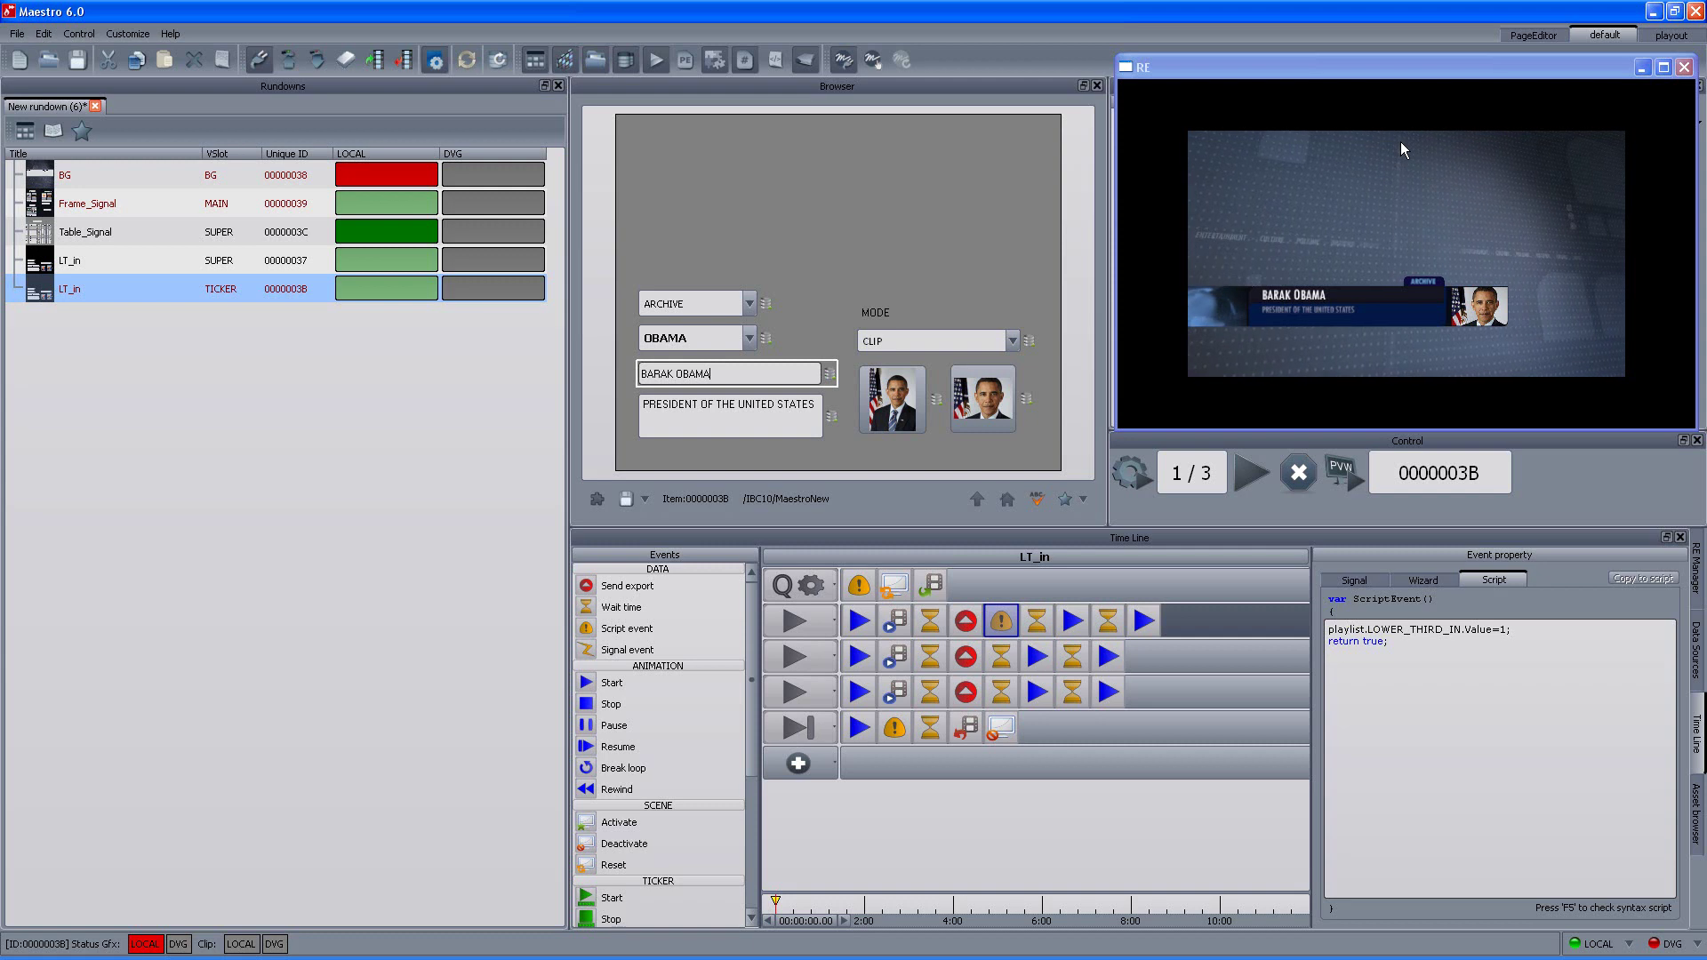
# Move the RE output window below the rundown items, shrink it to fit there, and display the available macros
pyautogui.moveTo(1475, 72); pyautogui.dragTo(381, 551)
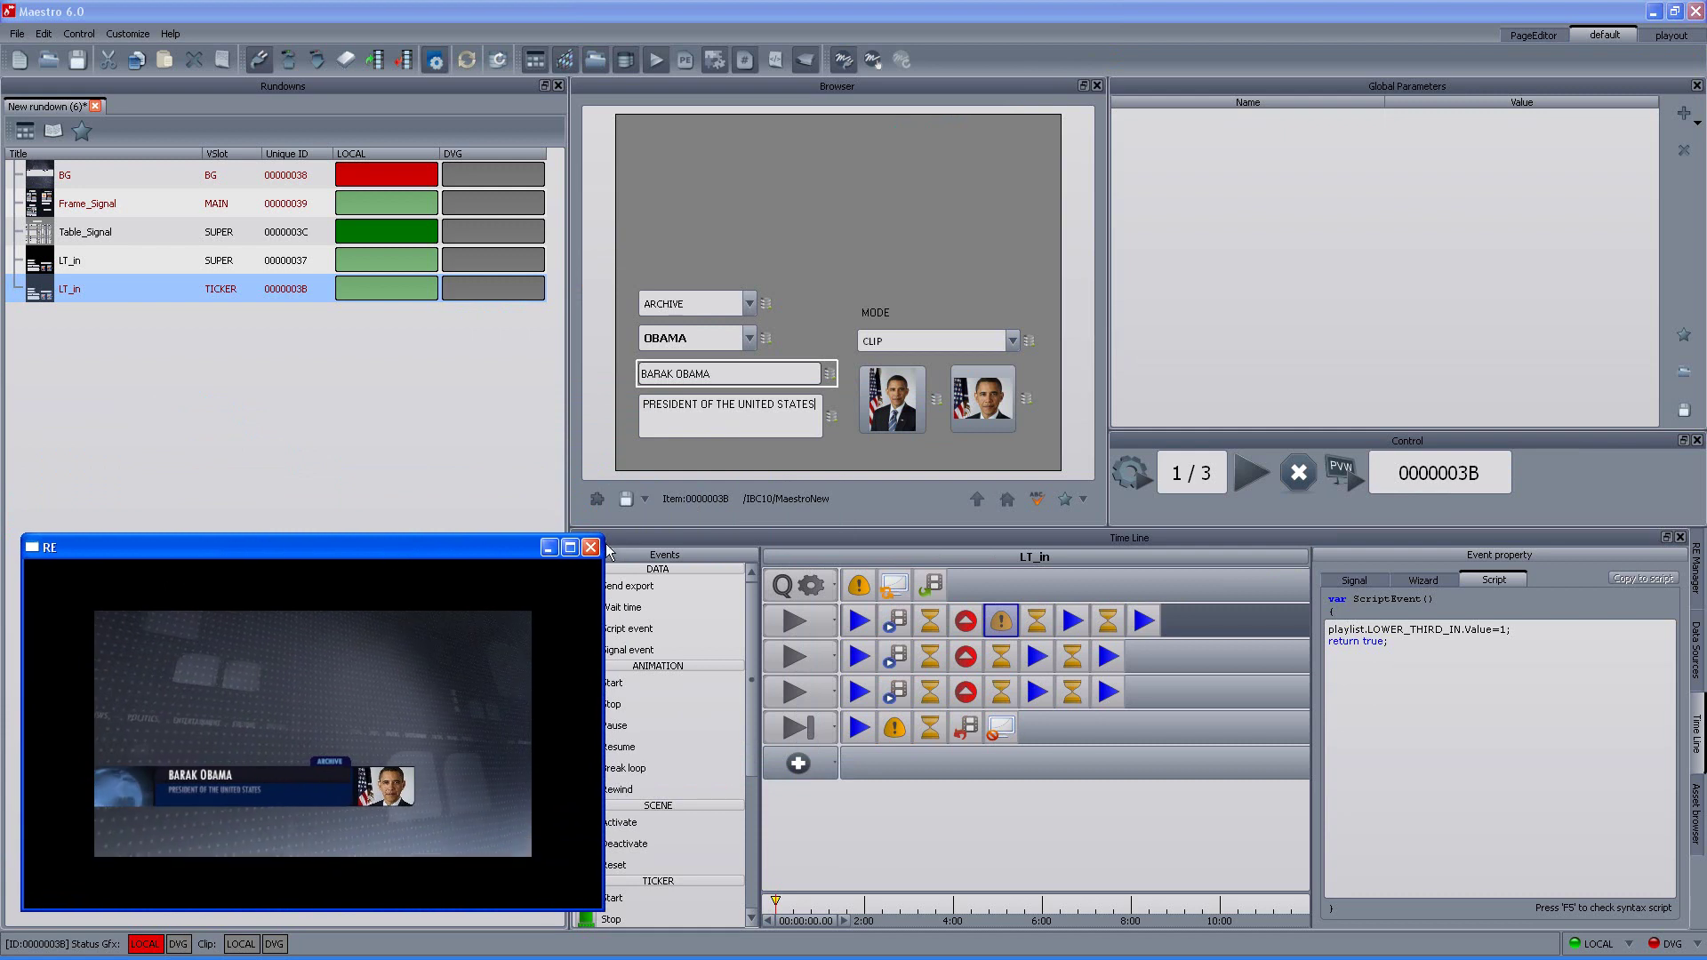
pyautogui.moveTo(604, 537); pyautogui.dragTo(559, 547)
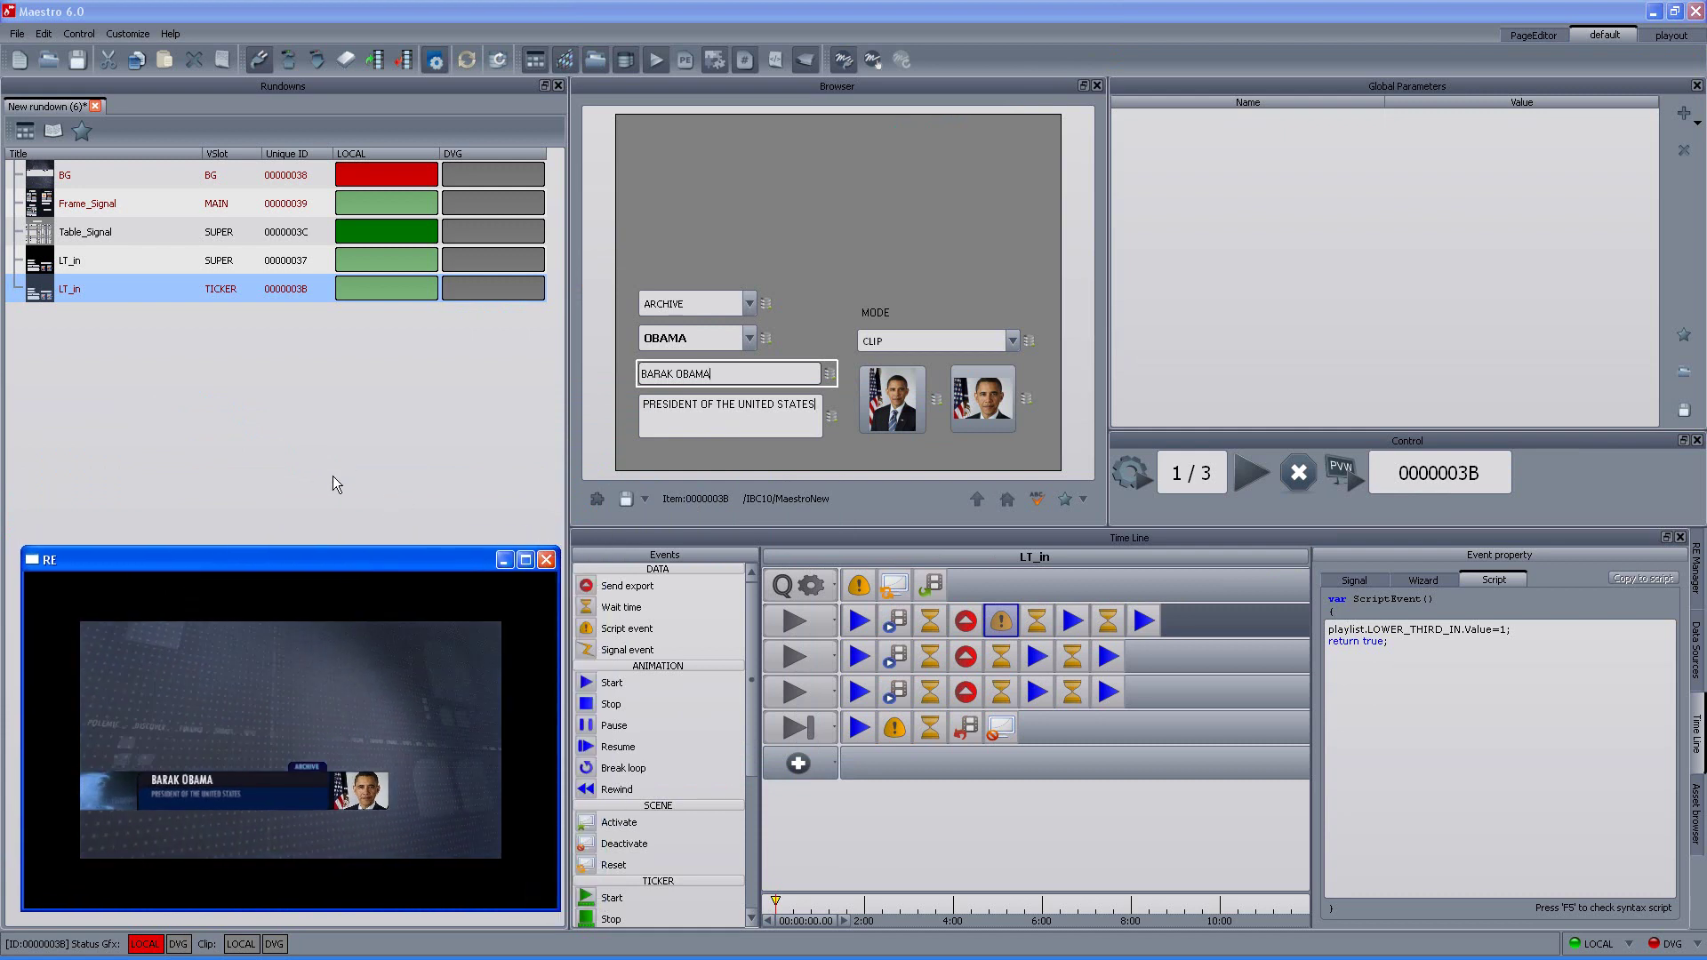
pyautogui.click(774, 59)
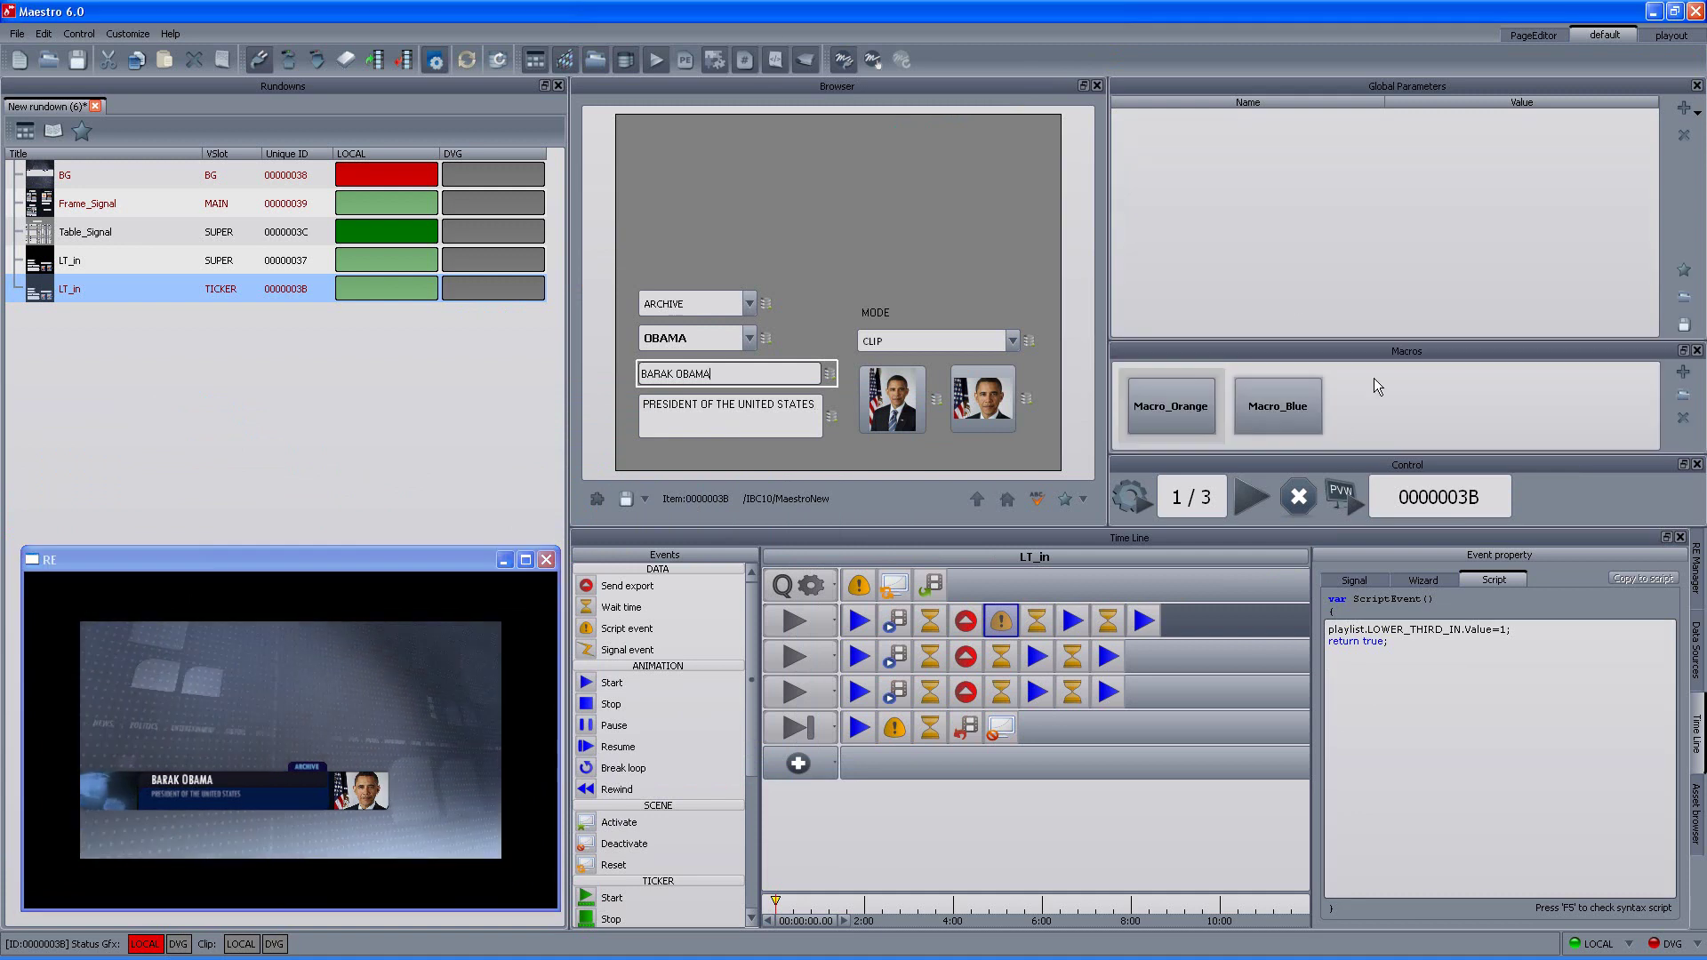
pyautogui.click(1254, 406)
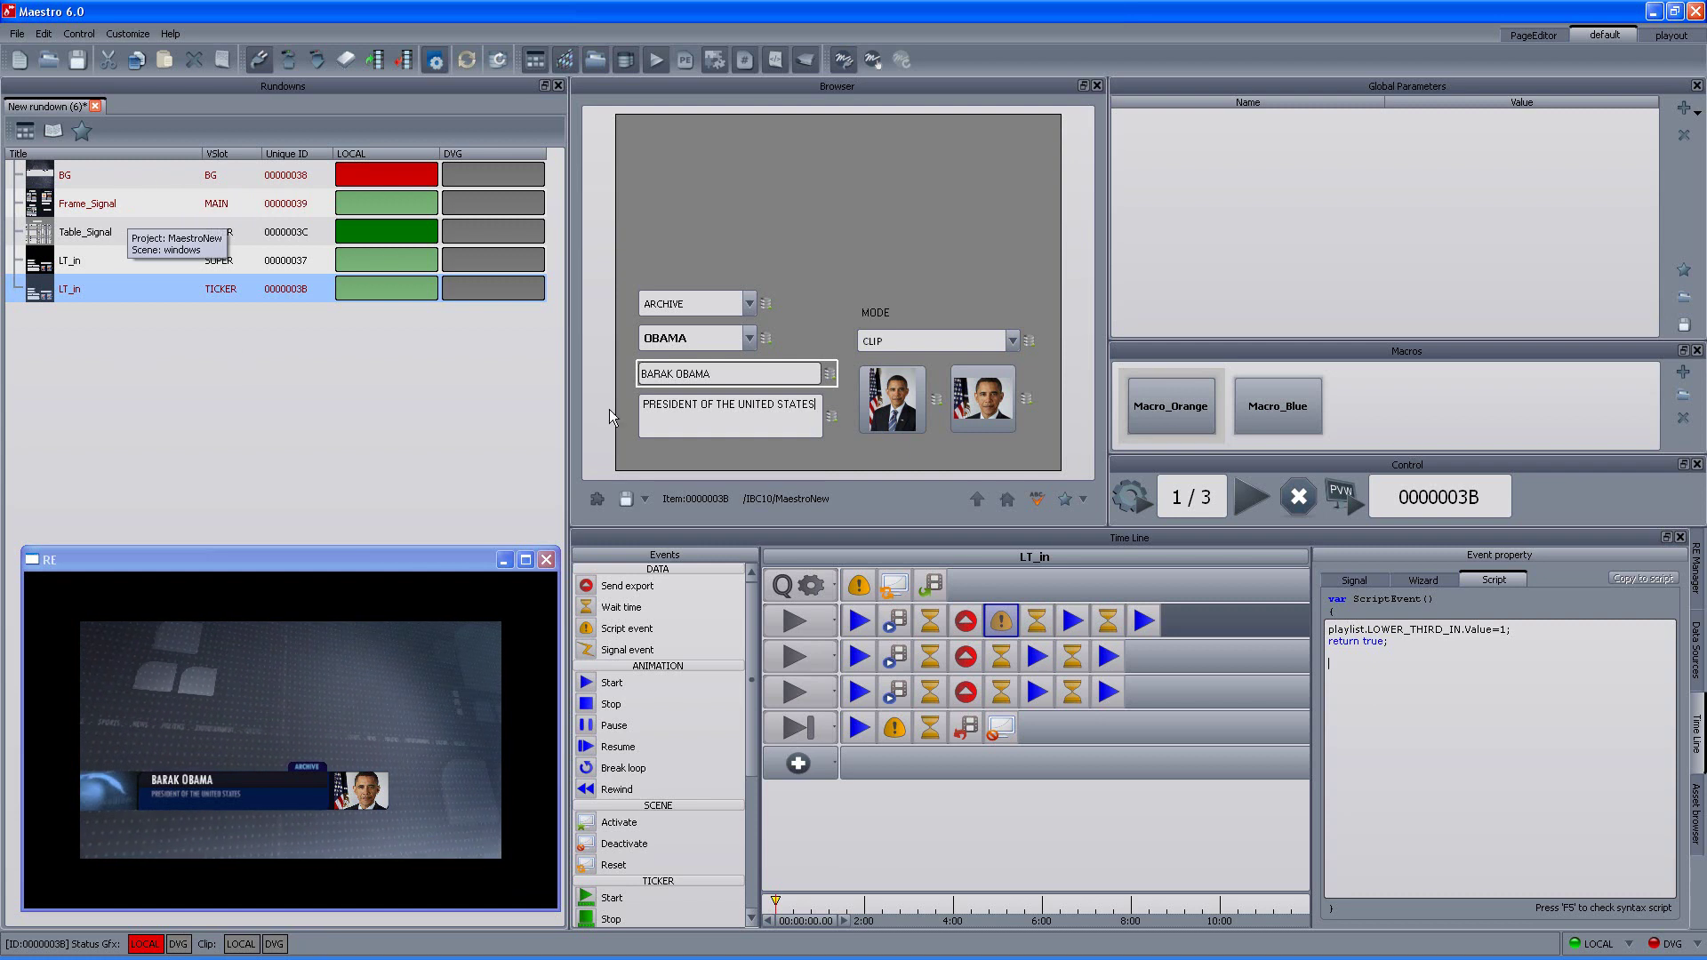
pyautogui.moveTo(1152, 408)
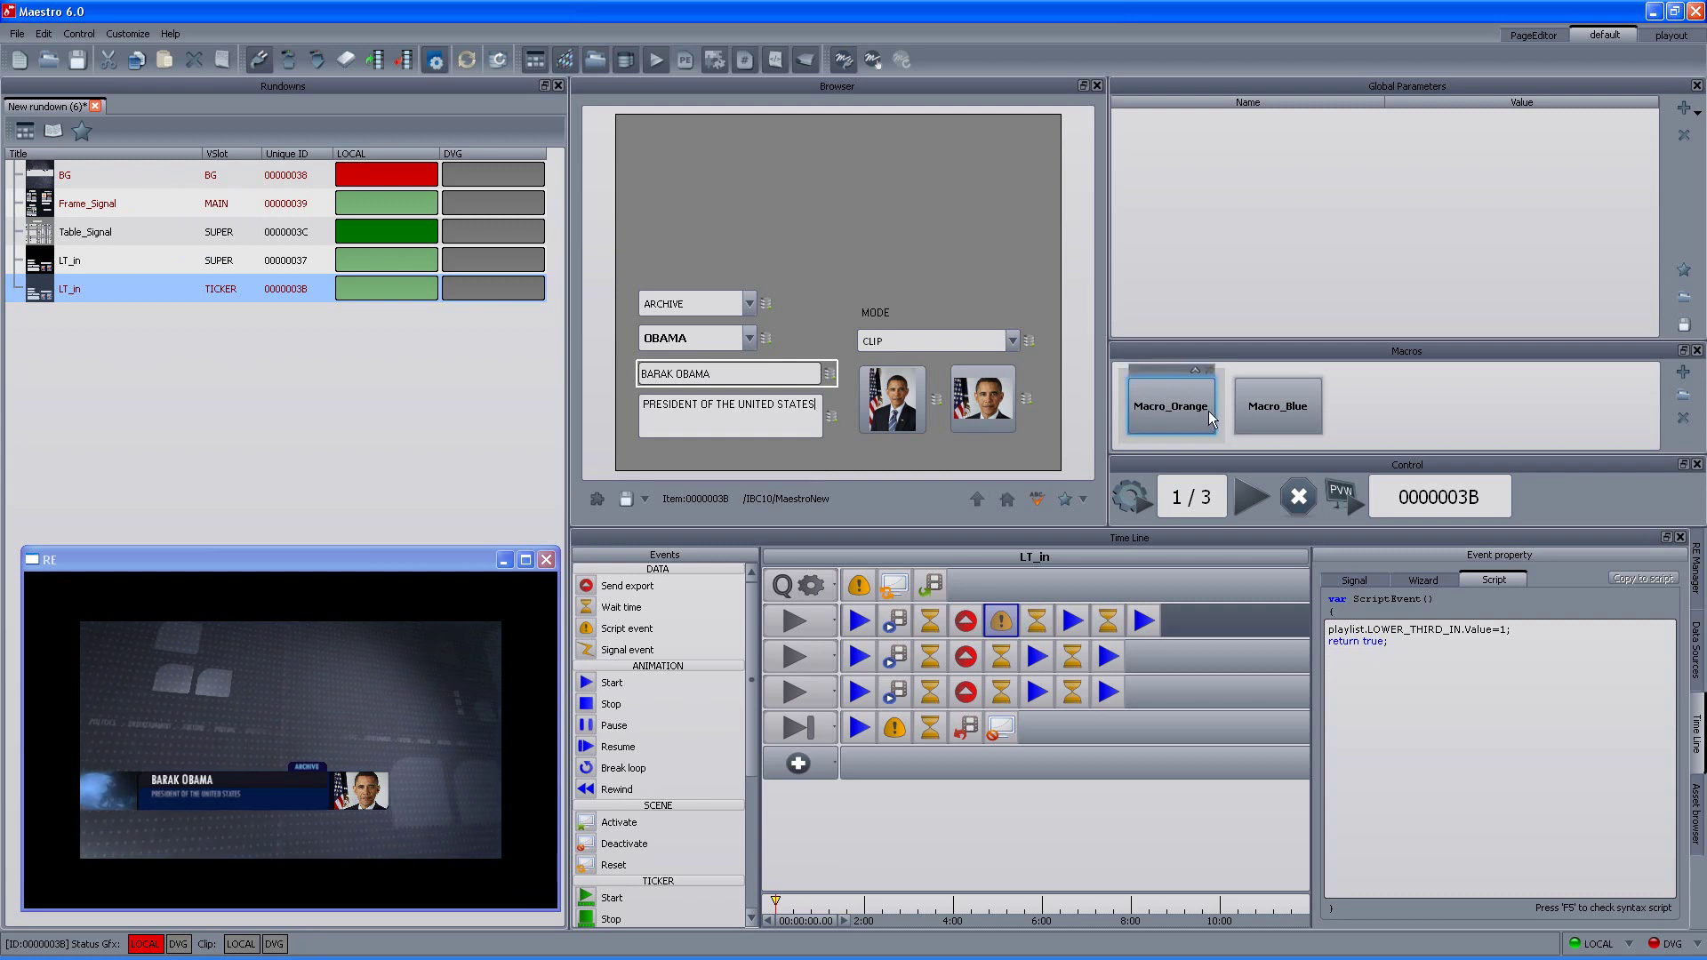
pyautogui.click(1280, 408)
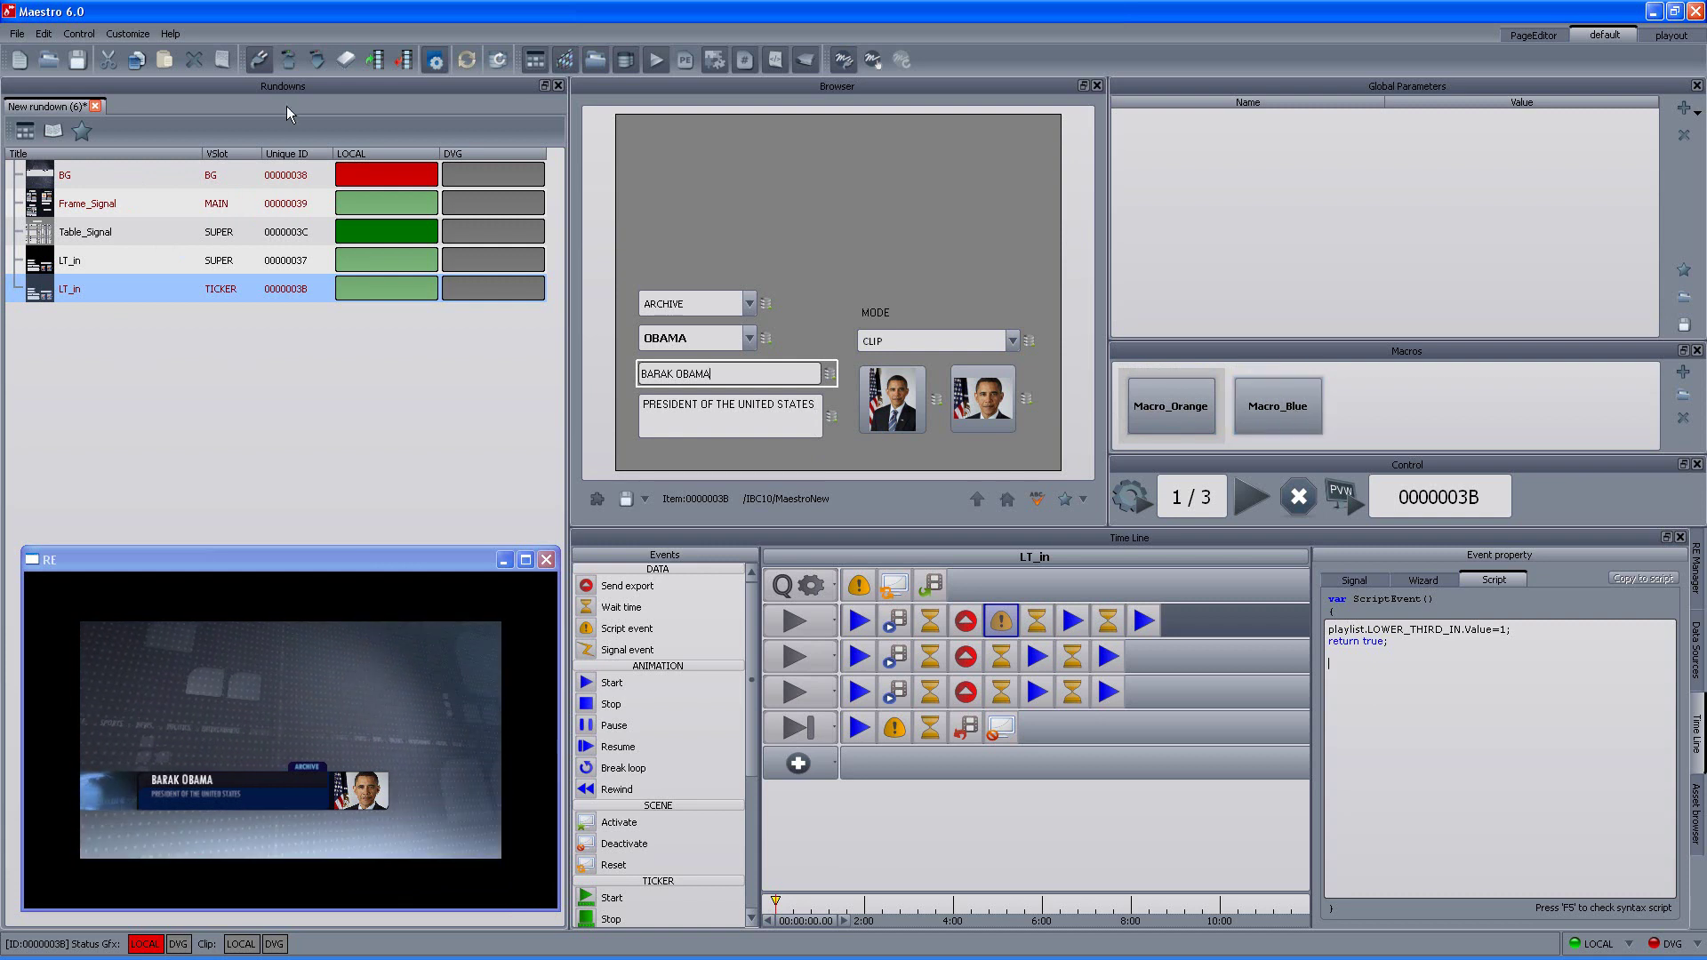
# Review the BG item and play Frame_Signal over the running background
pyautogui.click(103, 178)
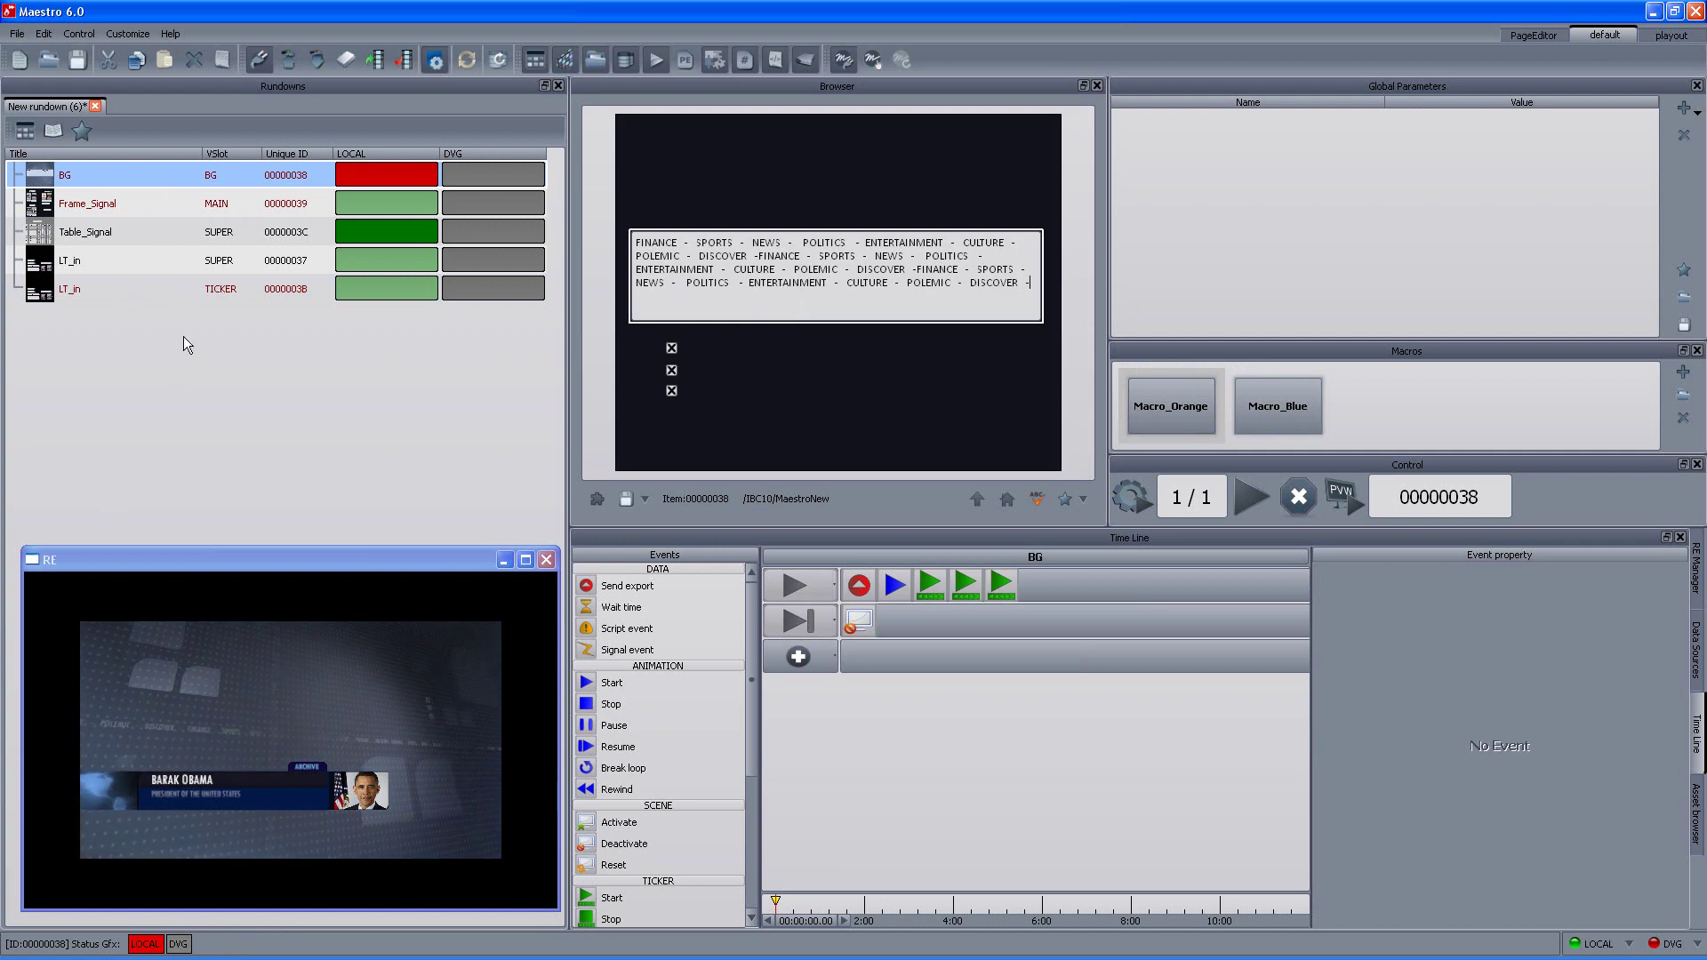
pyautogui.click(147, 200)
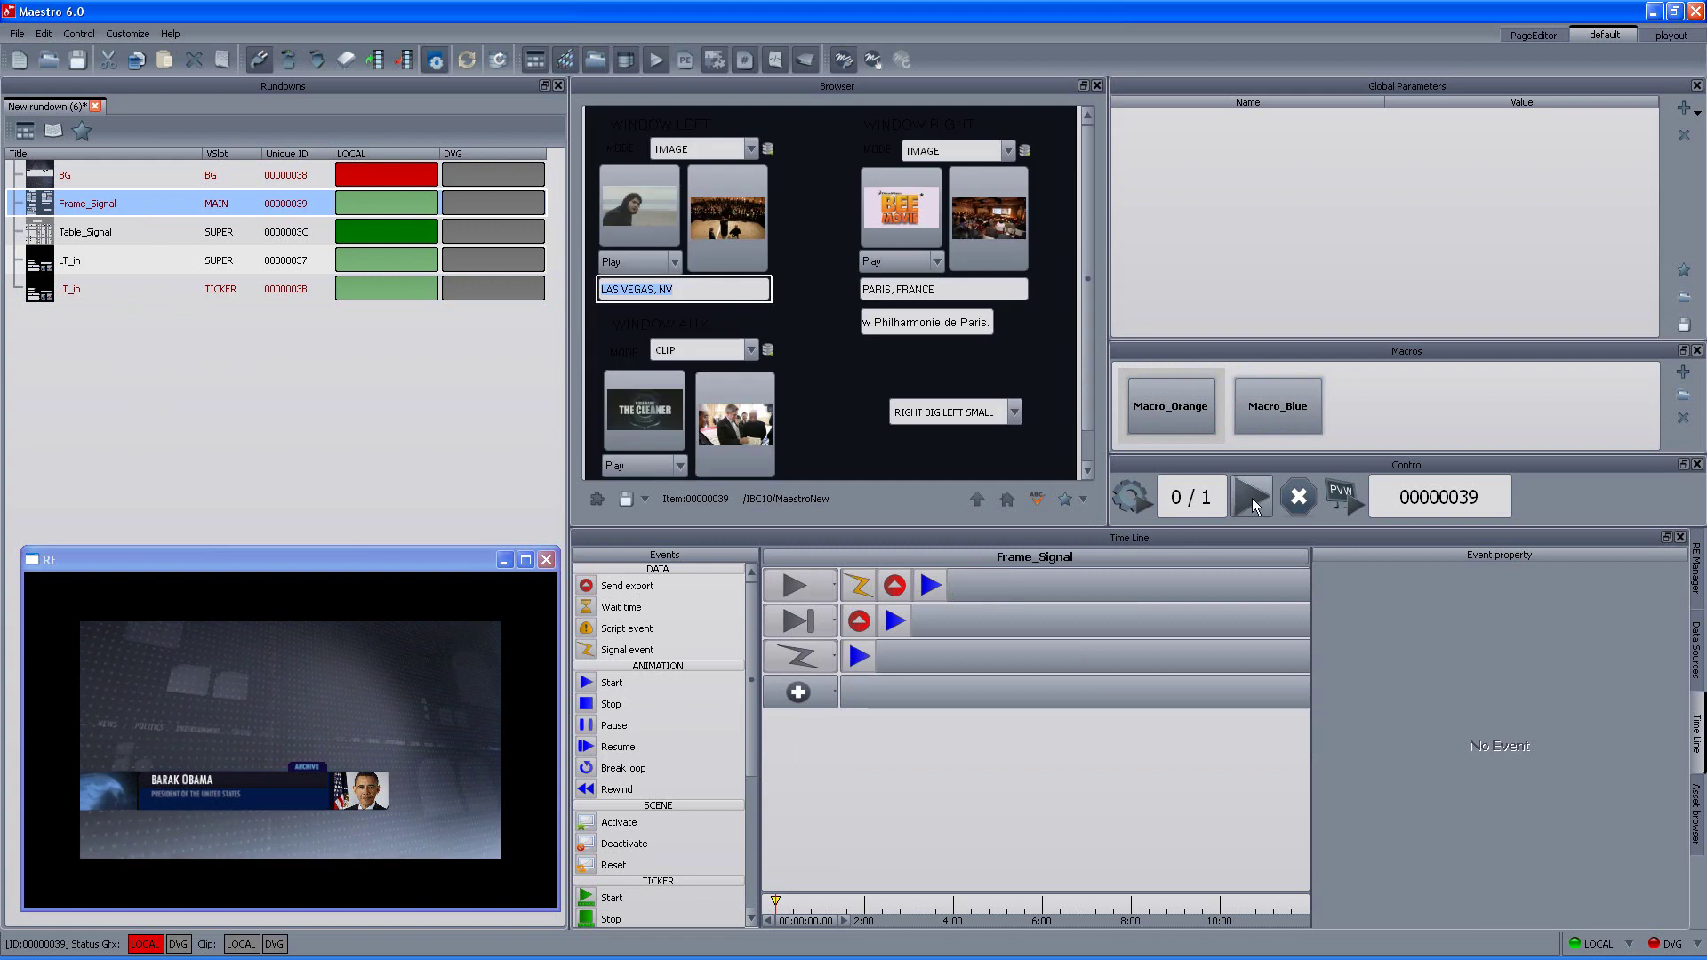
pyautogui.click(1252, 498)
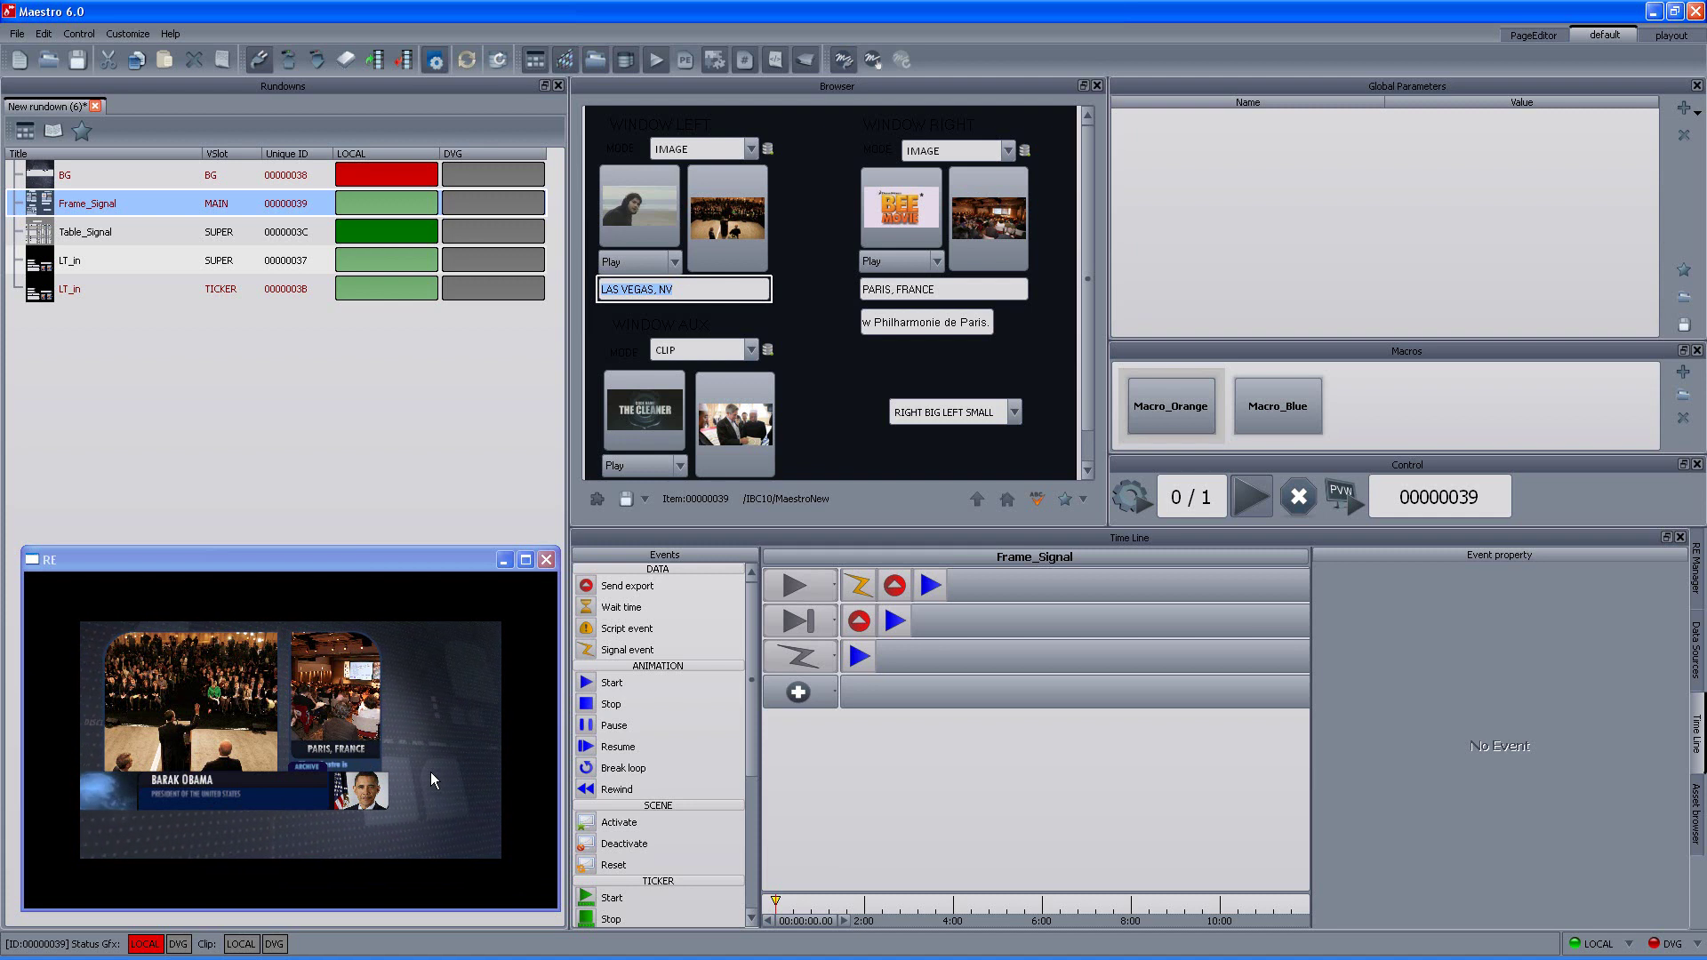
pyautogui.press('Down')
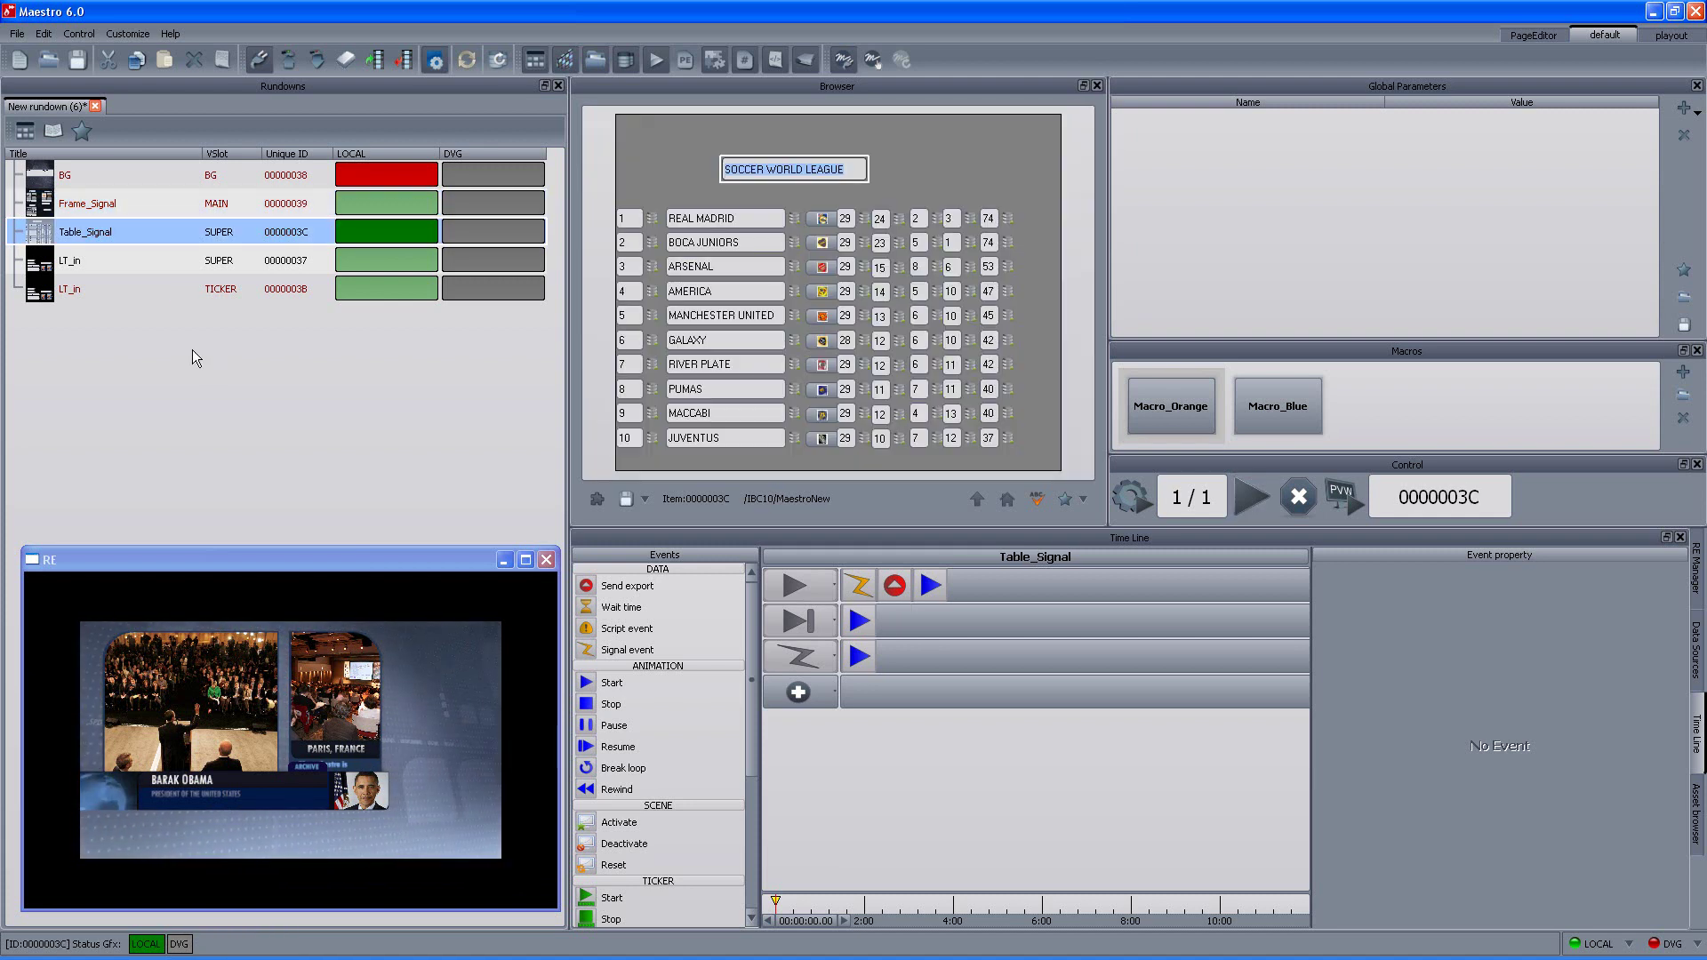
# Unload the rundown items, switch them to the MaestroNew.WARM project with Macro_Orange, and reload them
pyautogui.click(310, 61)
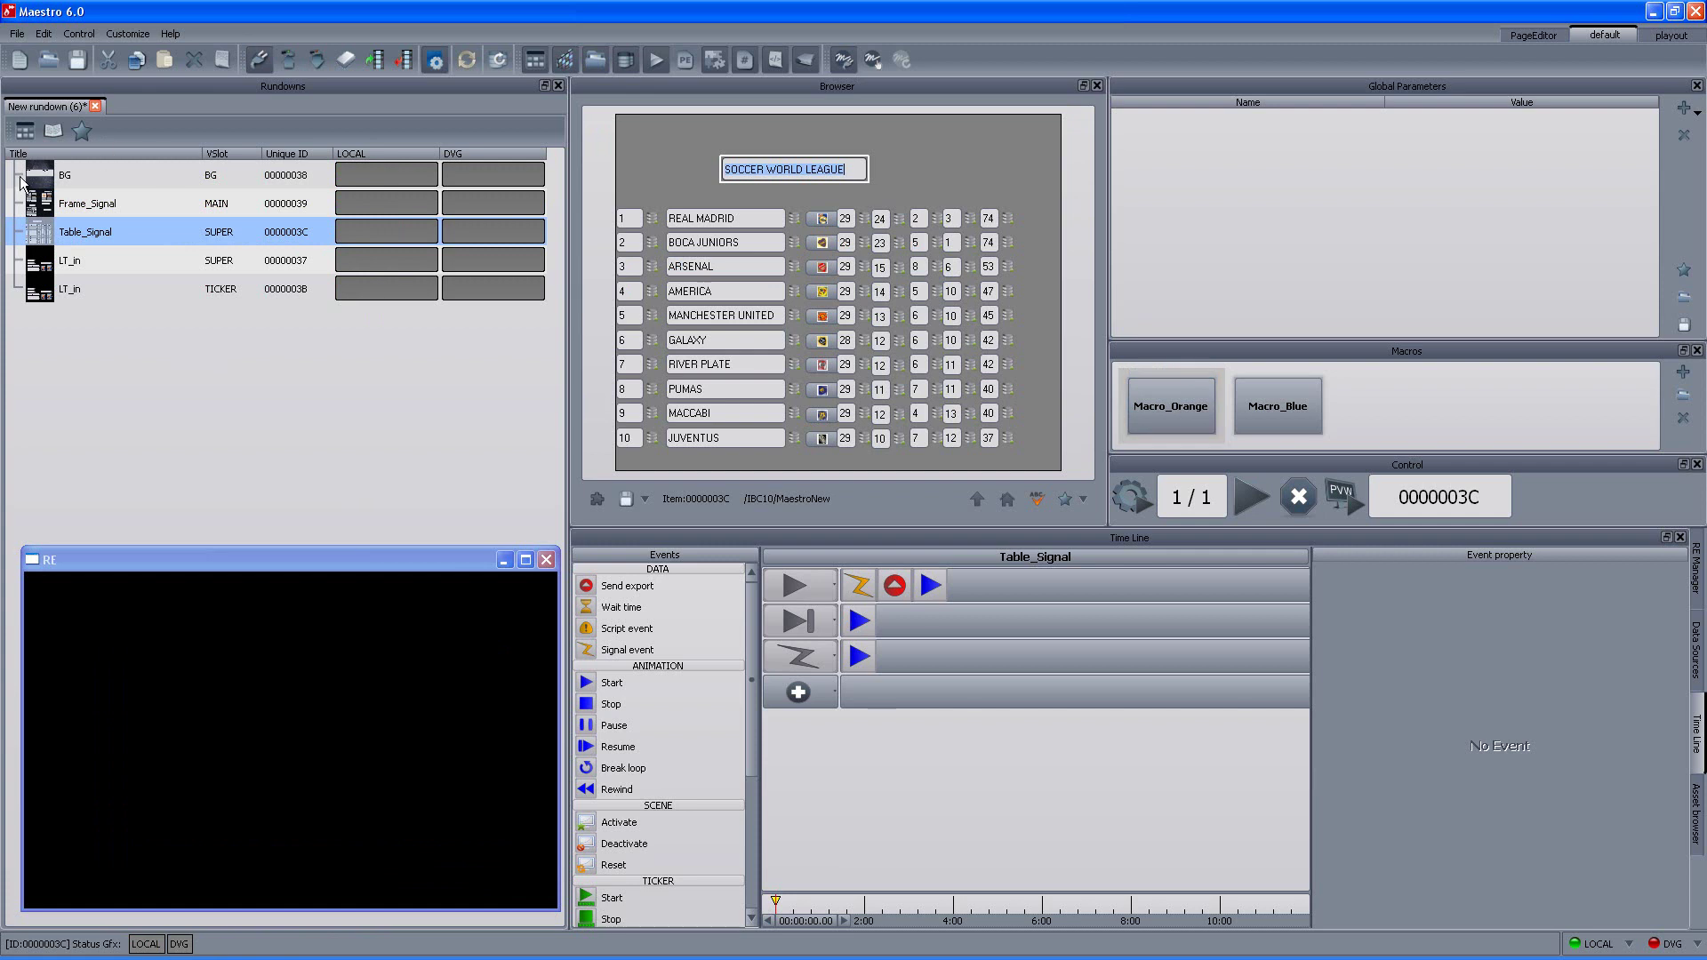
pyautogui.click(49, 178)
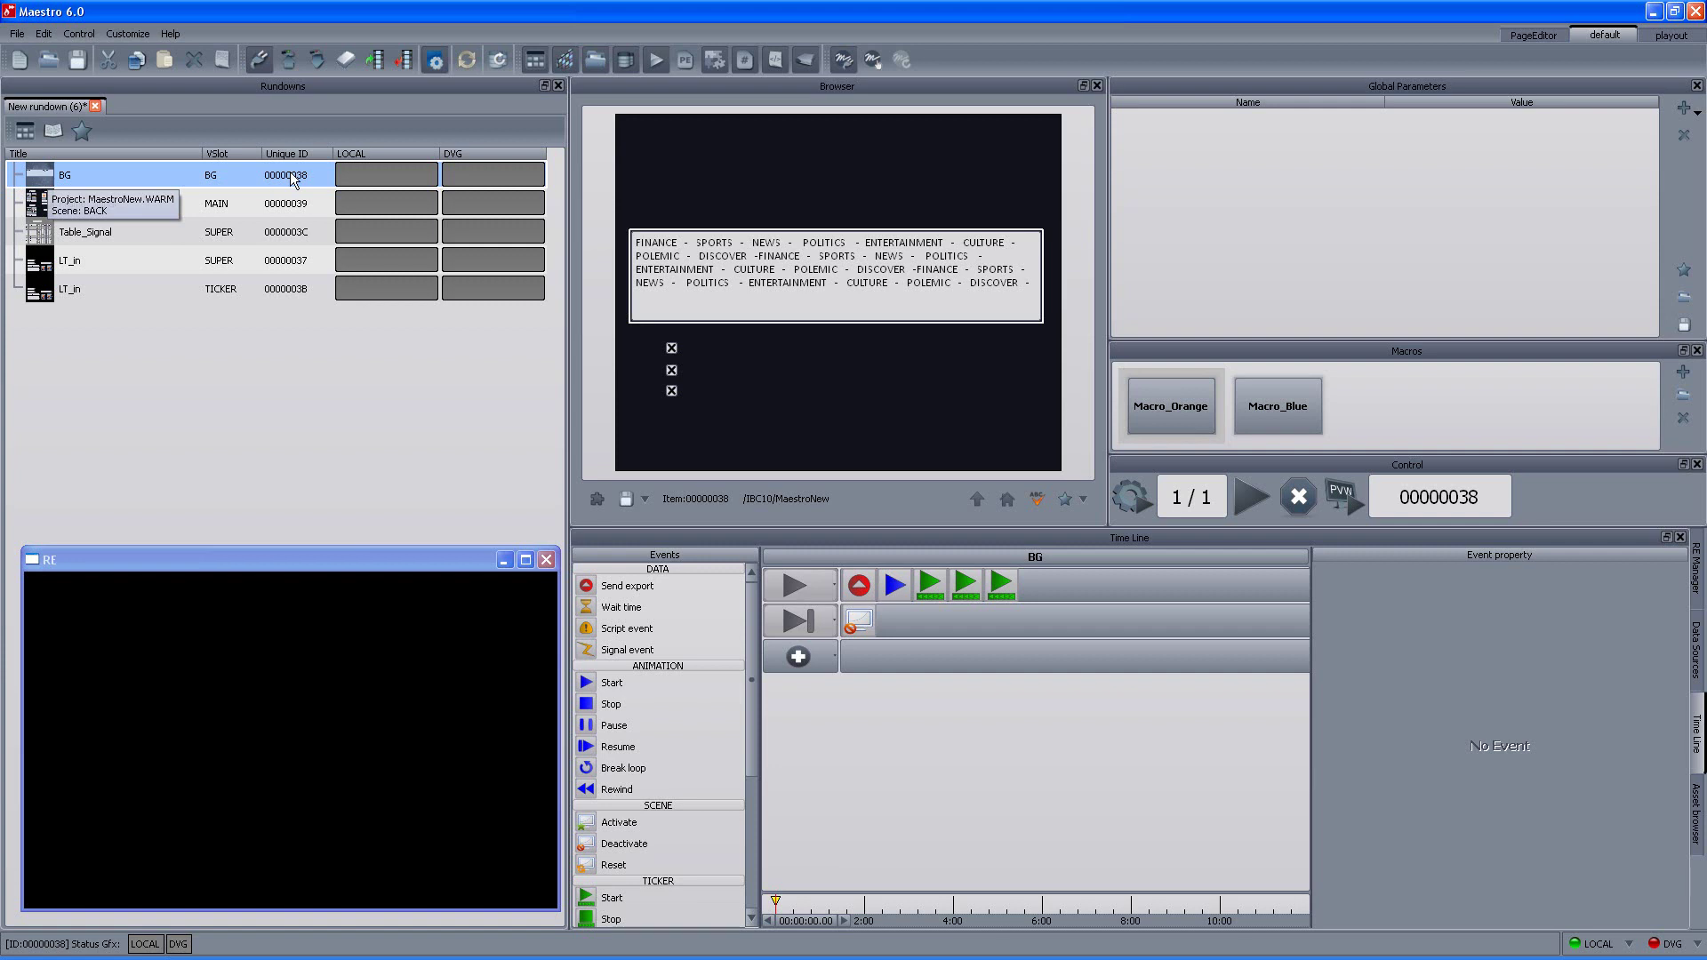
pyautogui.click(288, 56)
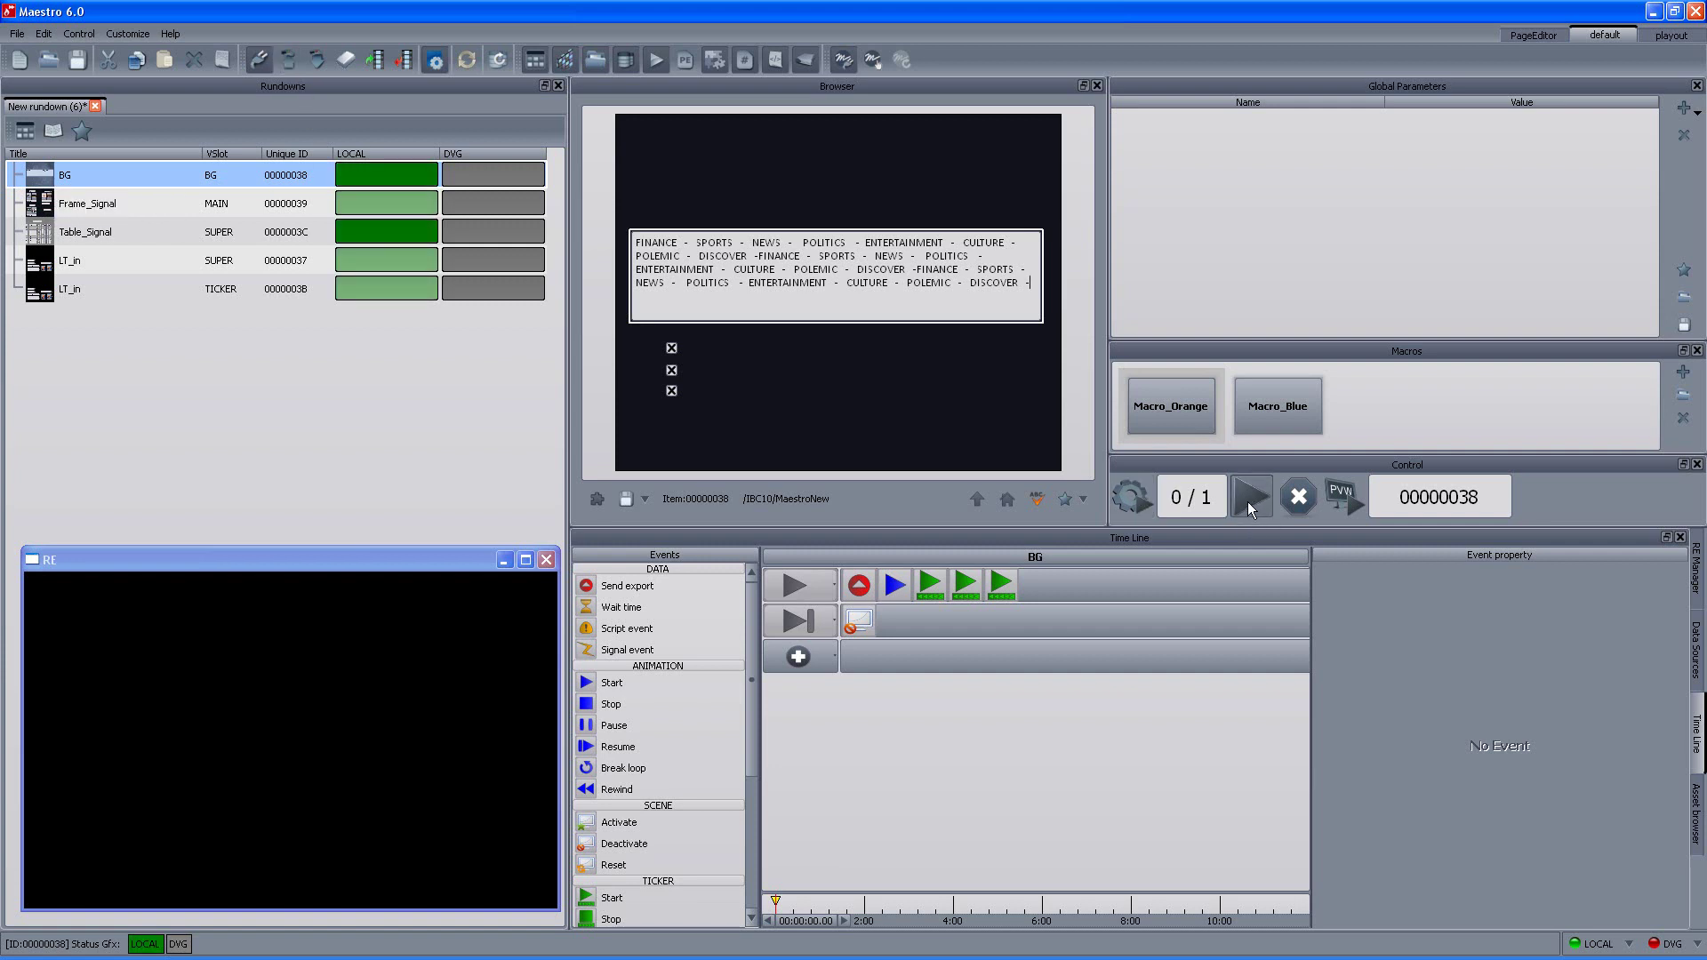
# Play BG followed by the first LT_in item in the SUPER slot
pyautogui.click(1246, 501)
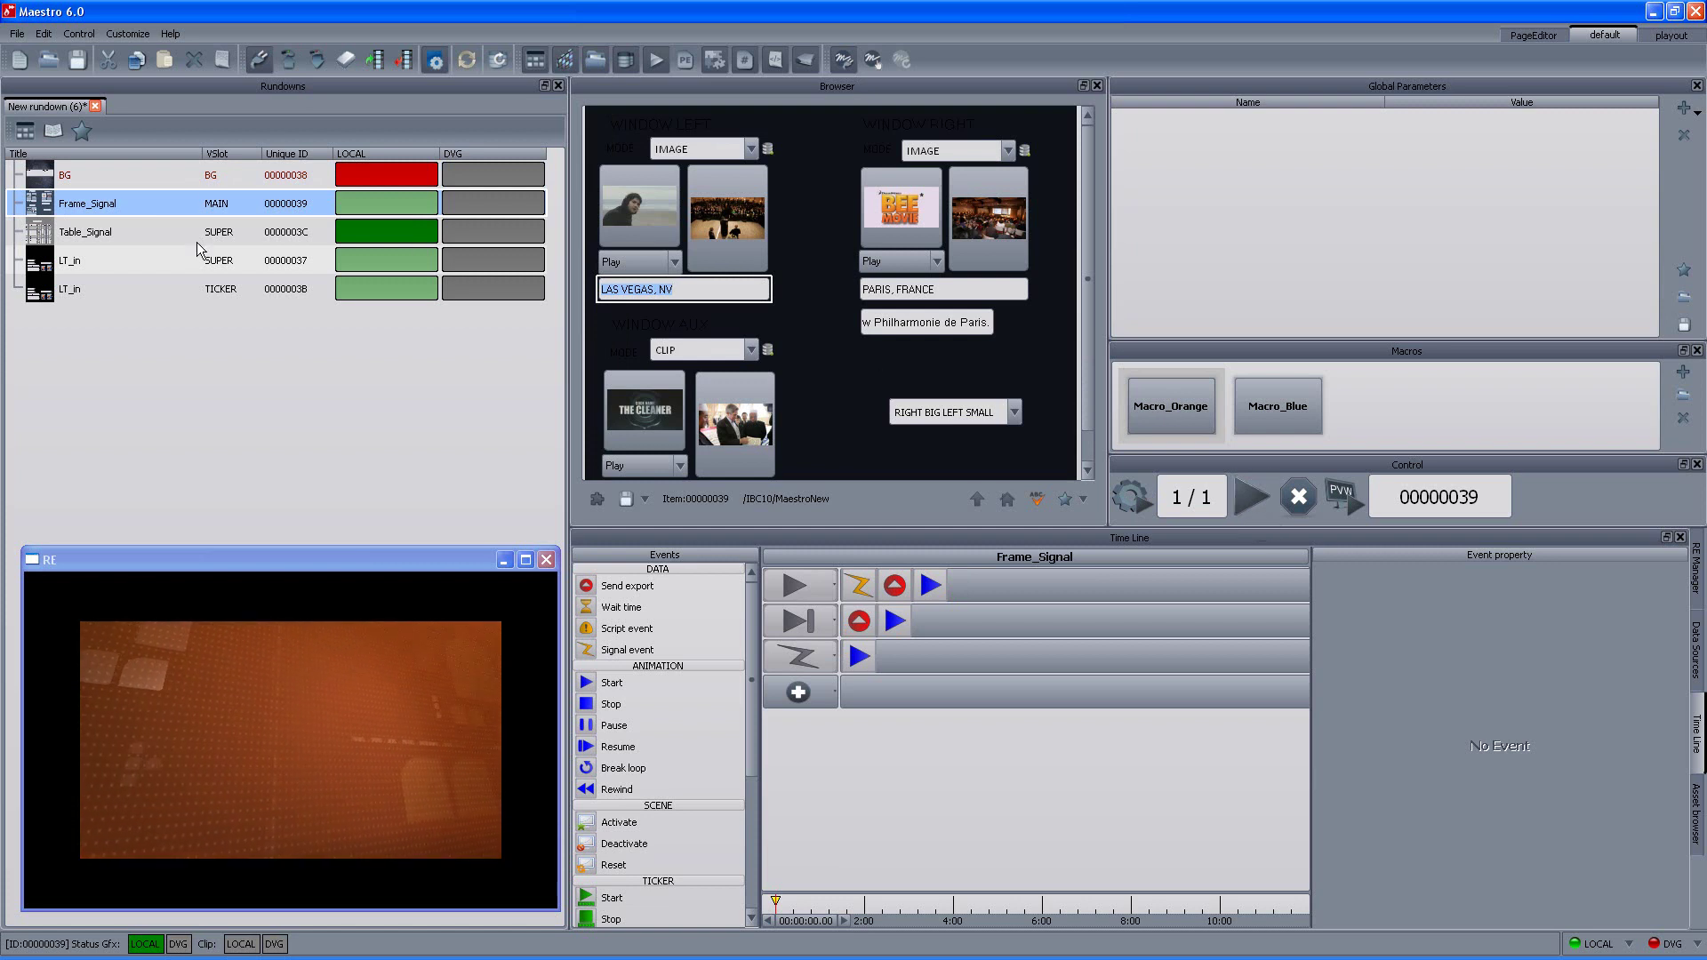
pyautogui.click(157, 259)
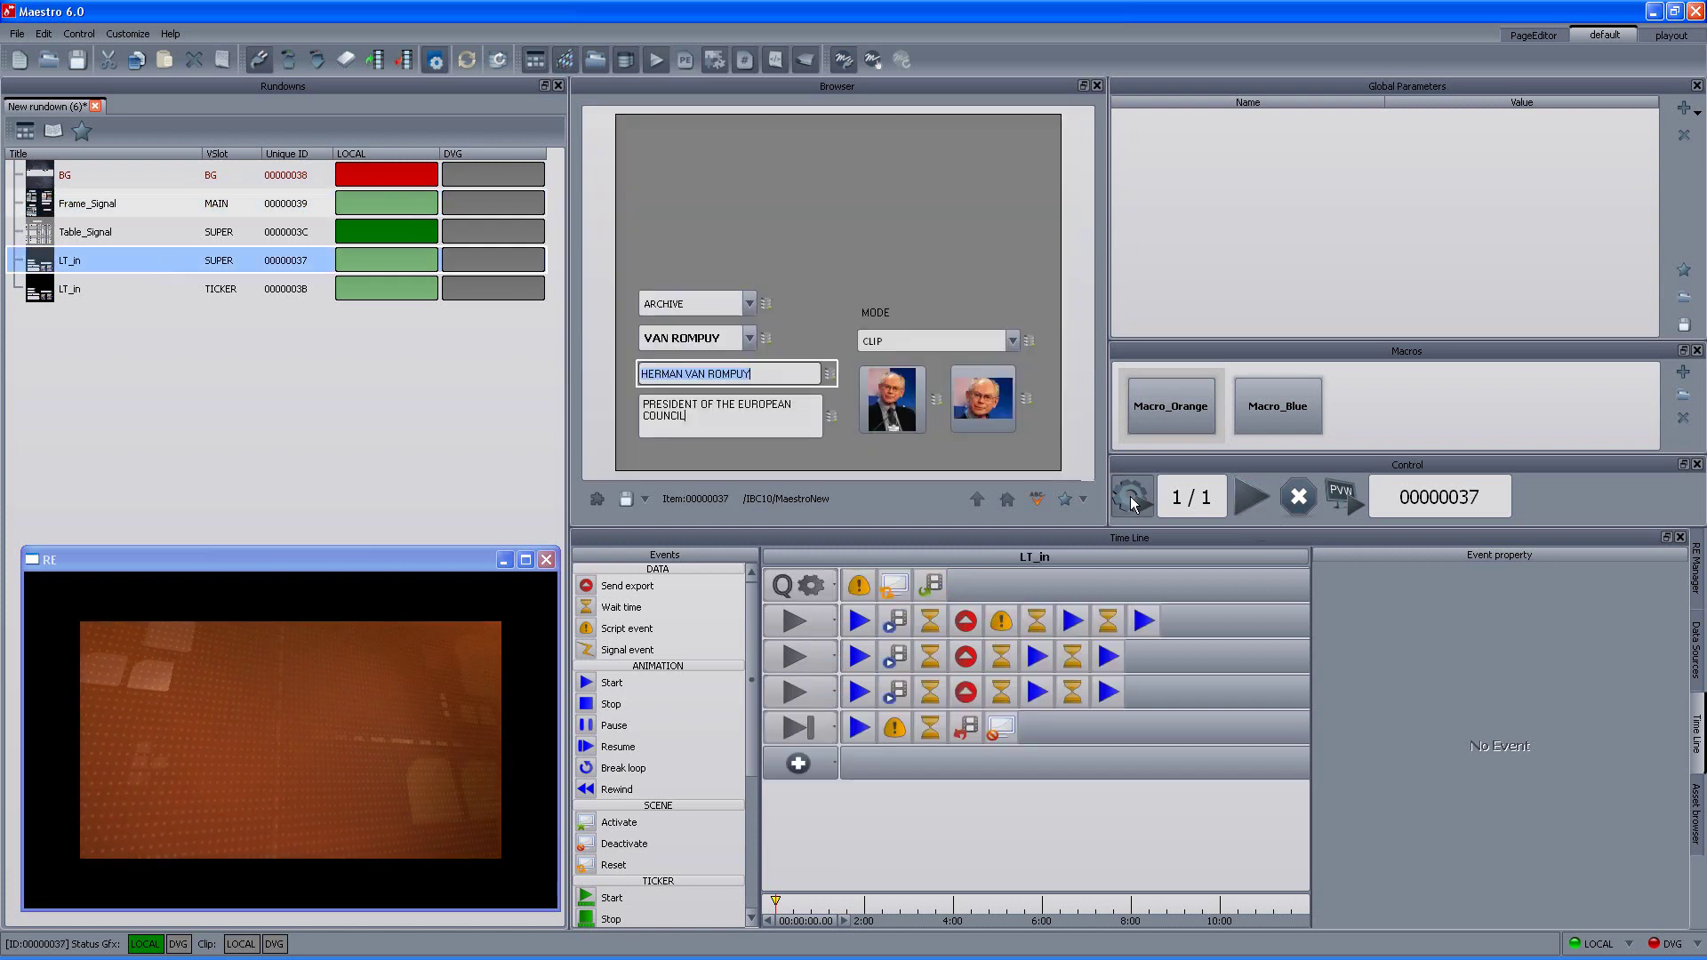
pyautogui.click(1257, 498)
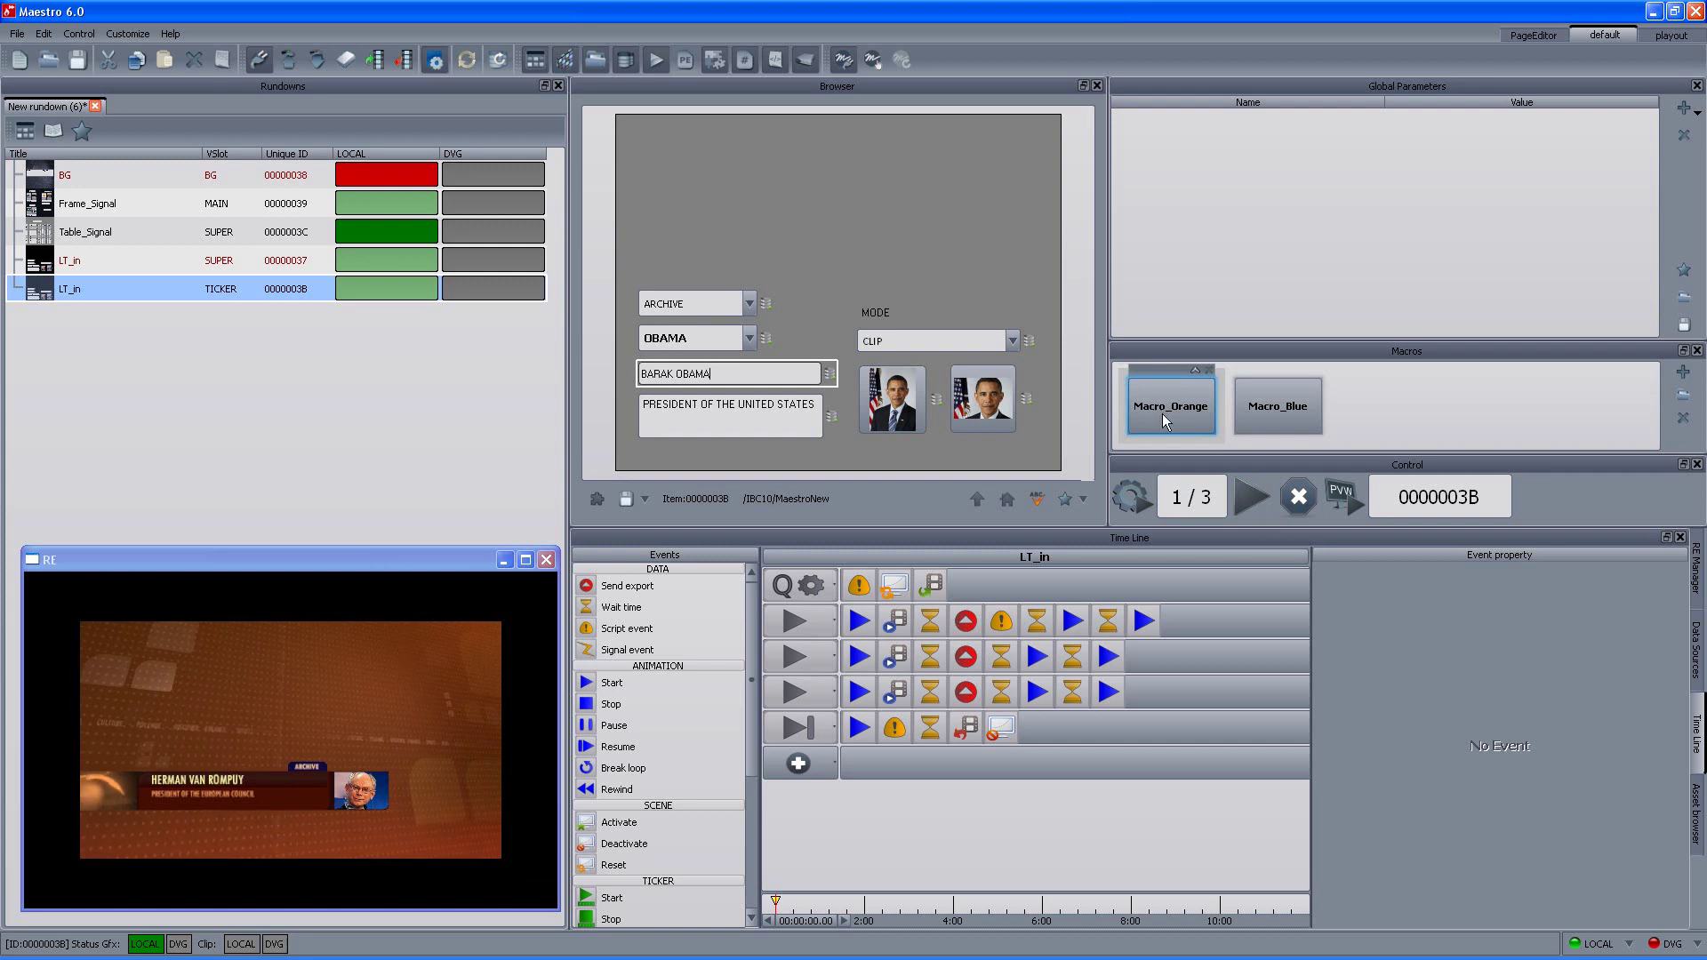
pyautogui.press('Tab')
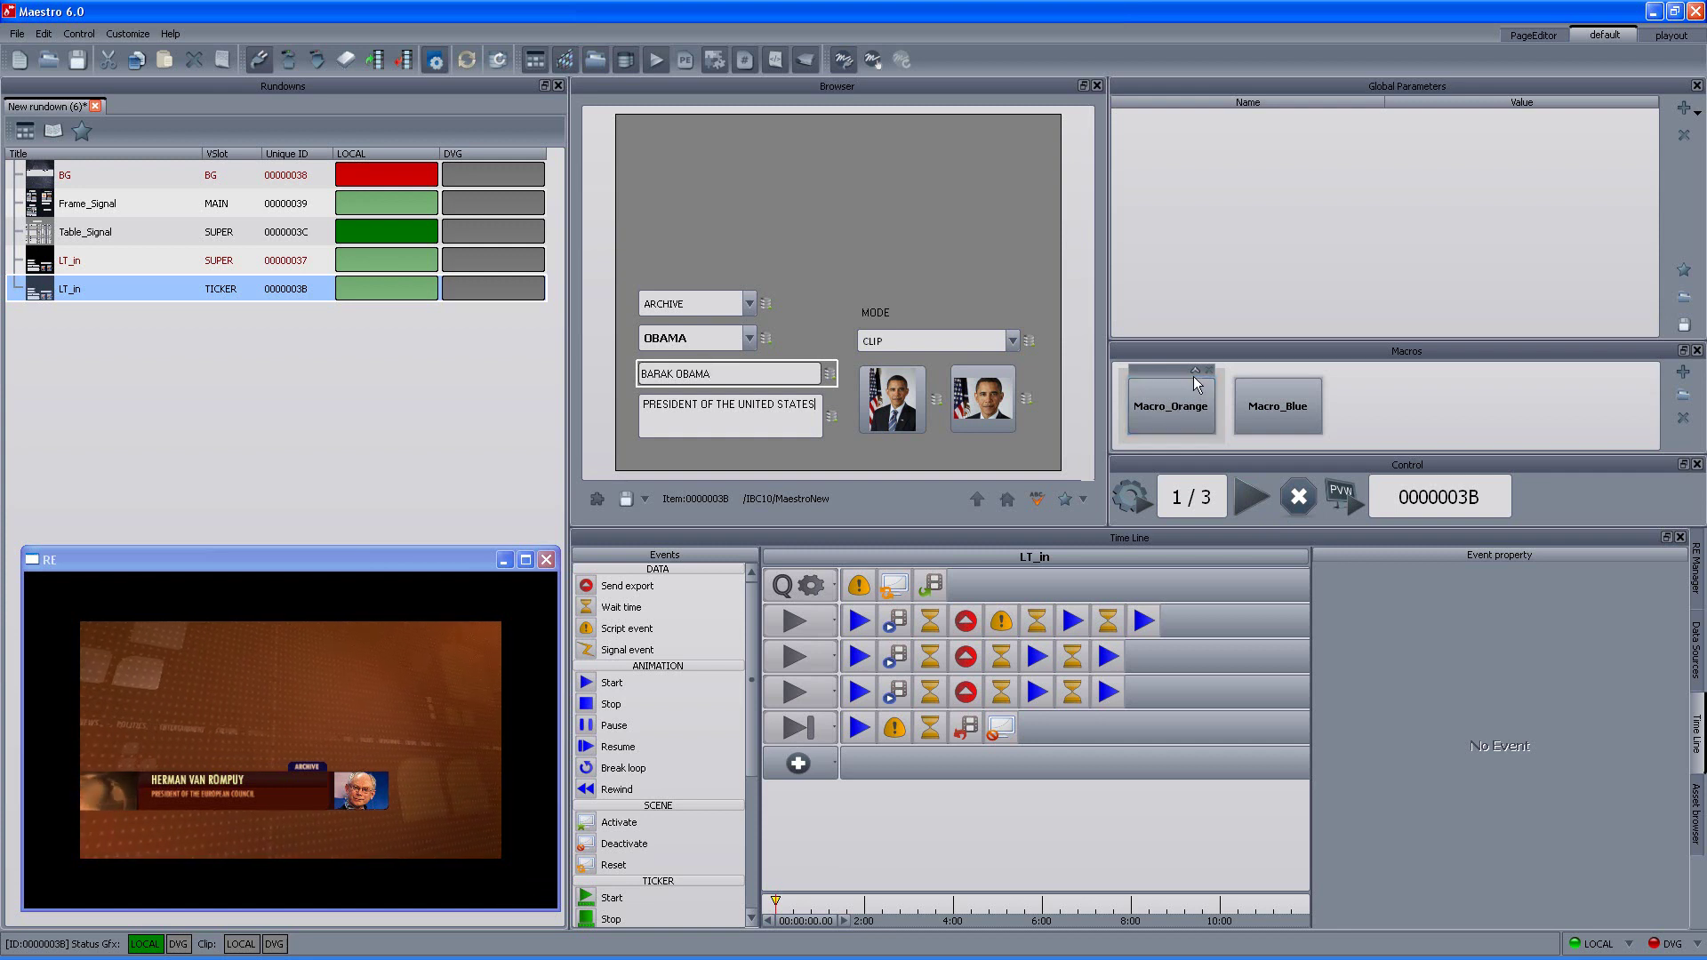
# Examine Macro_Orange's script and the methods offered by the app object, removing the trial text before closing the macro editor
pyautogui.click(1197, 368)
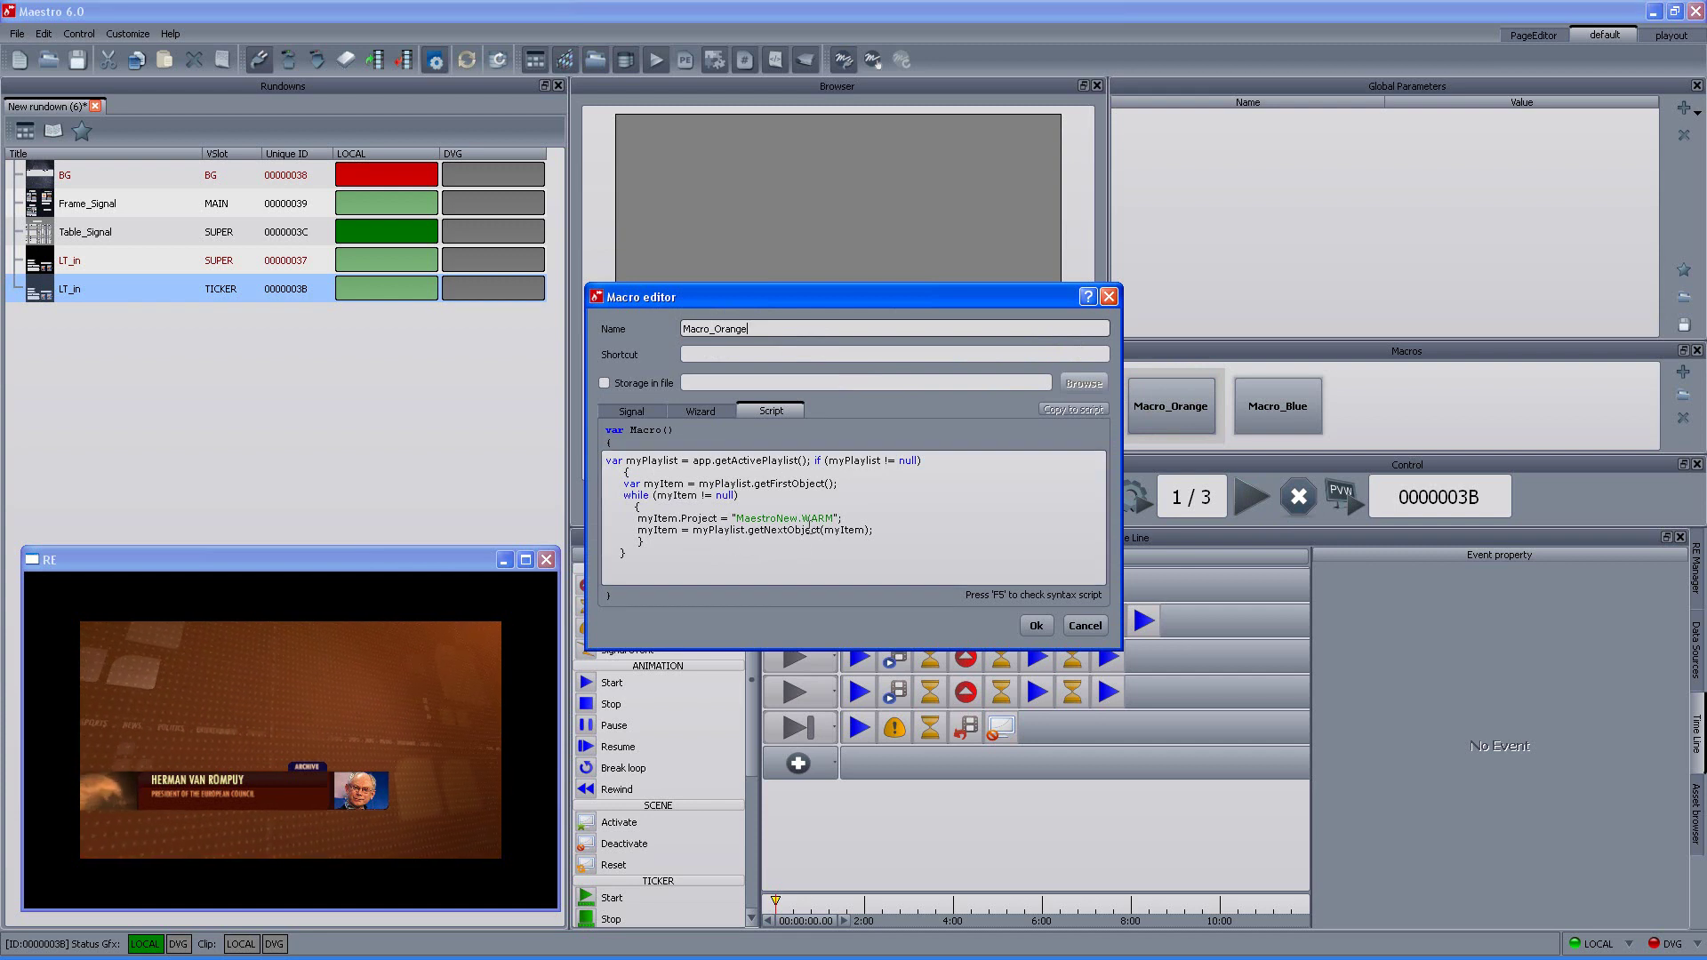
pyautogui.press('Return')
pyautogui.write('app')
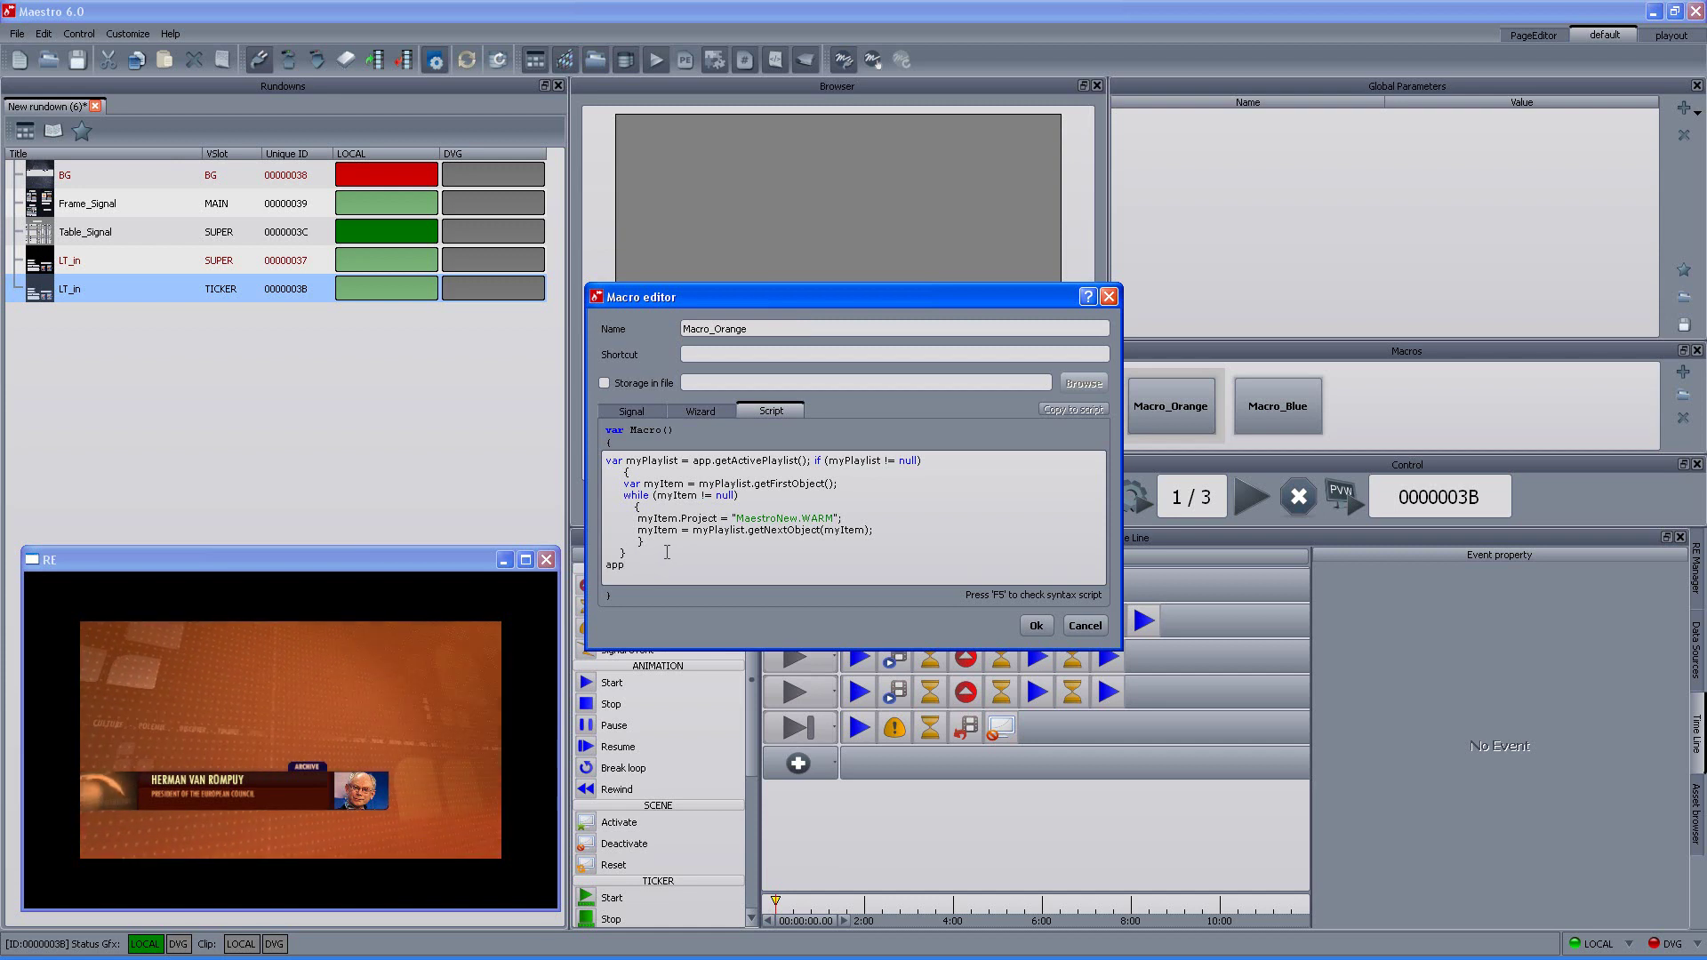
pyautogui.write('.')
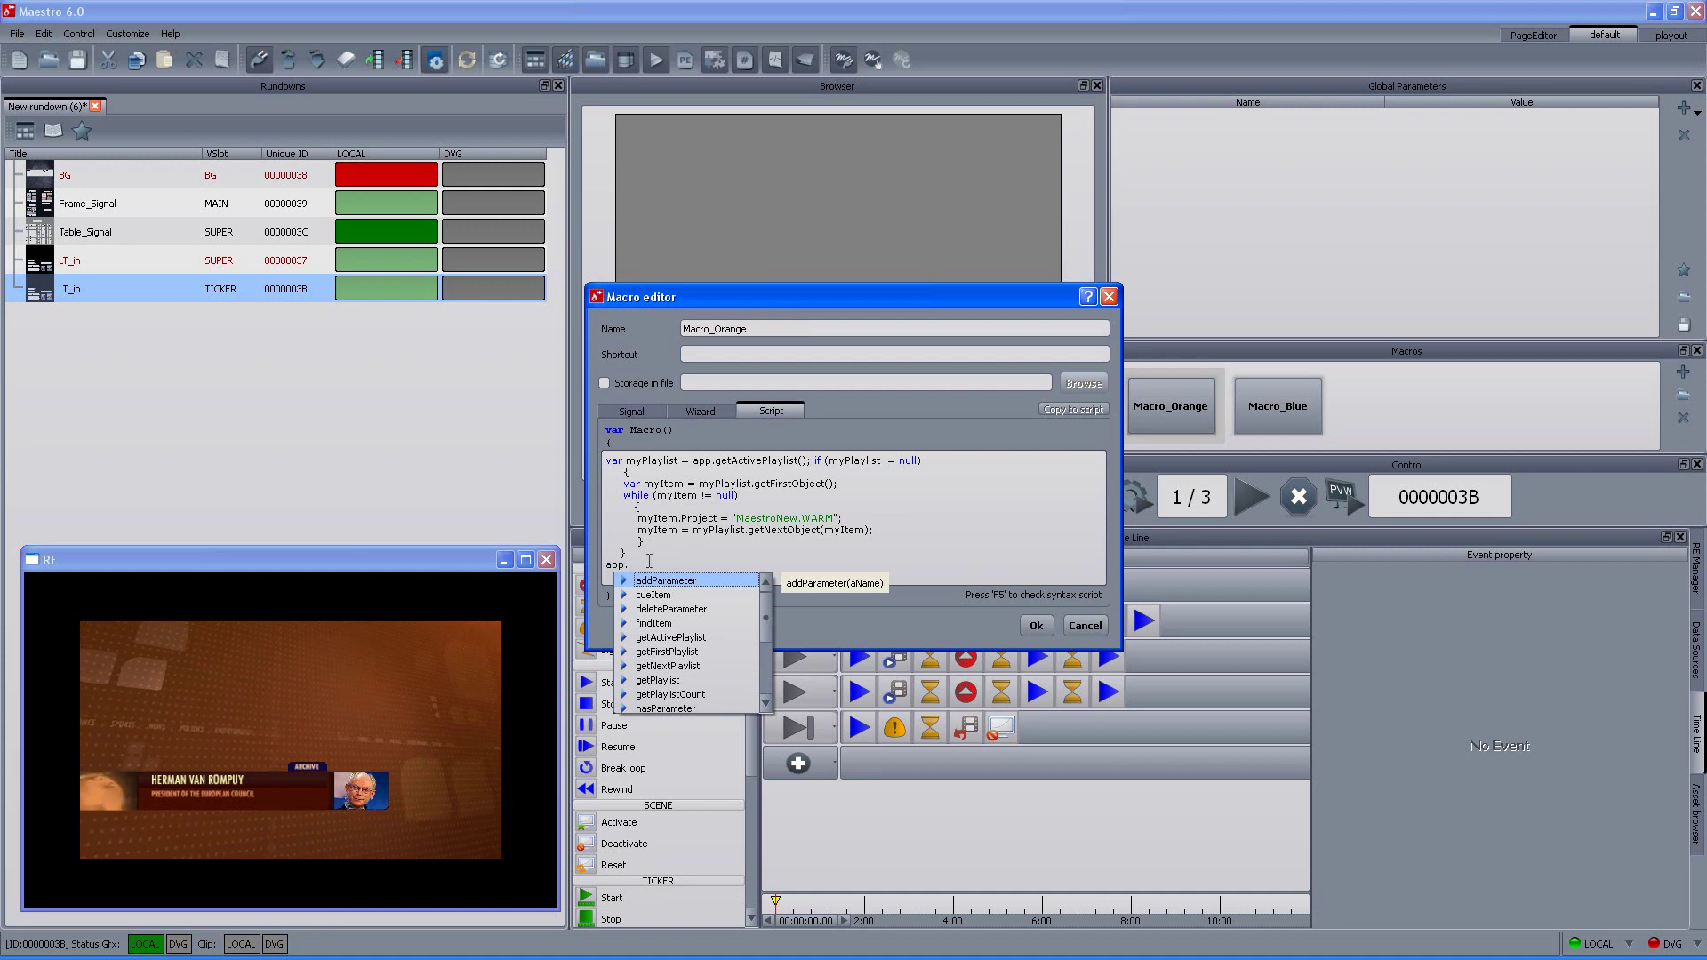
pyautogui.press('BackSpace')
pyautogui.press('BackSpace')
pyautogui.press('BackSpace')
pyautogui.press('BackSpace')
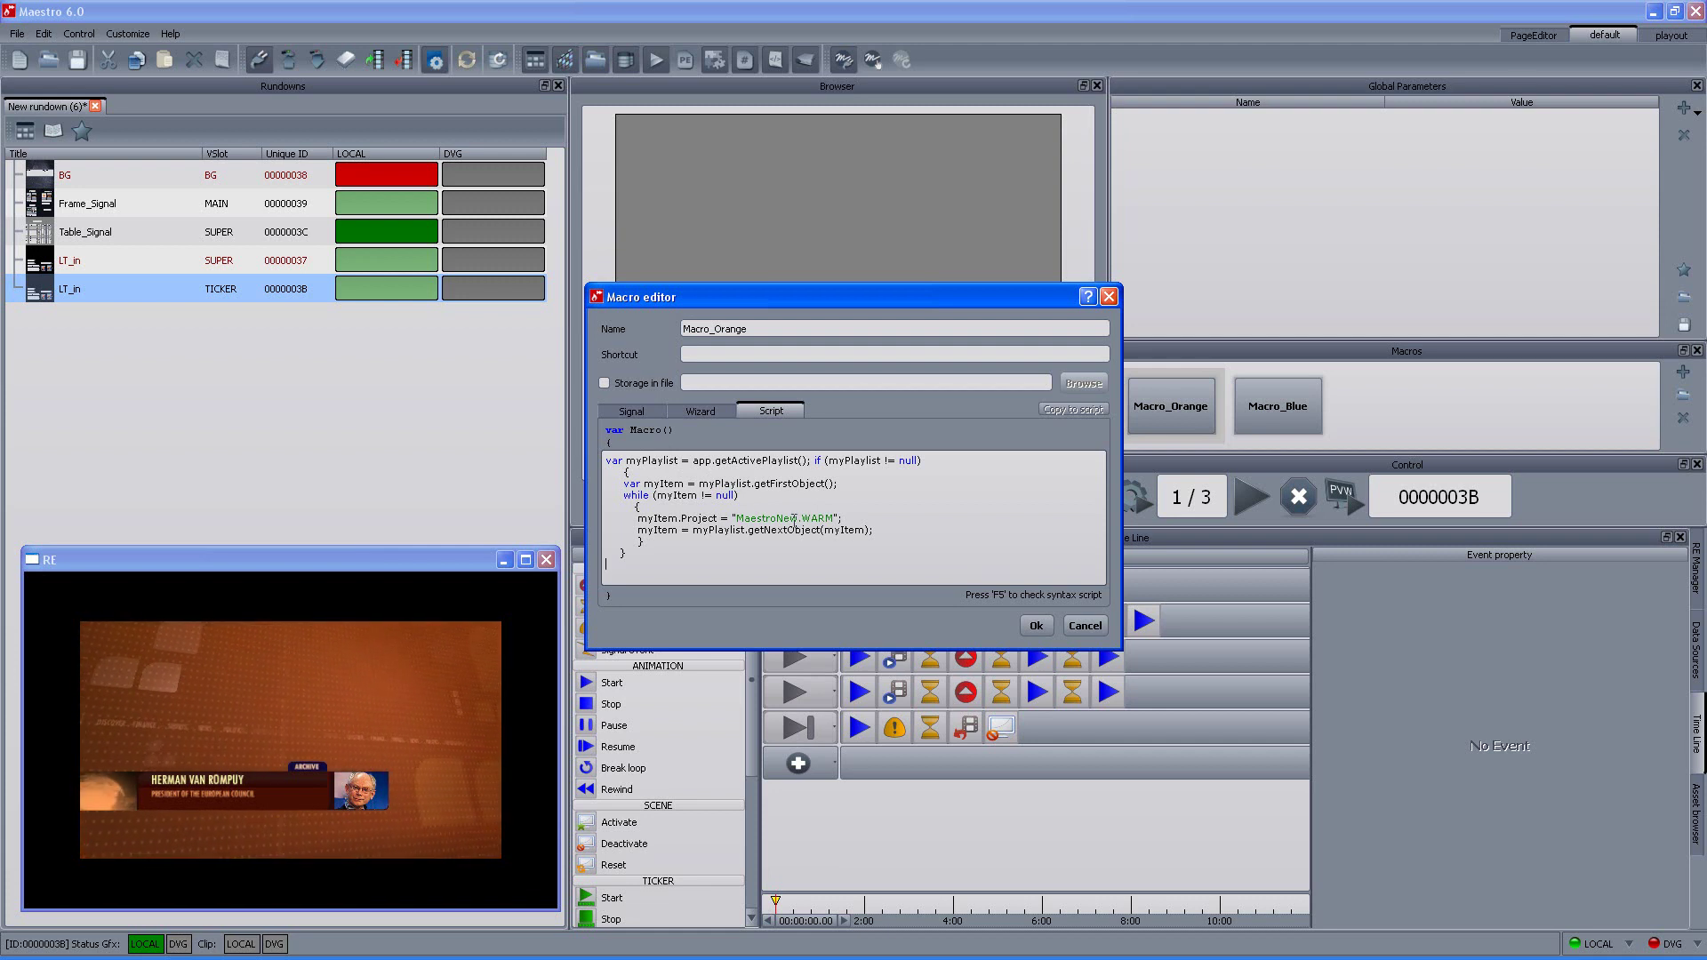
pyautogui.click(1039, 625)
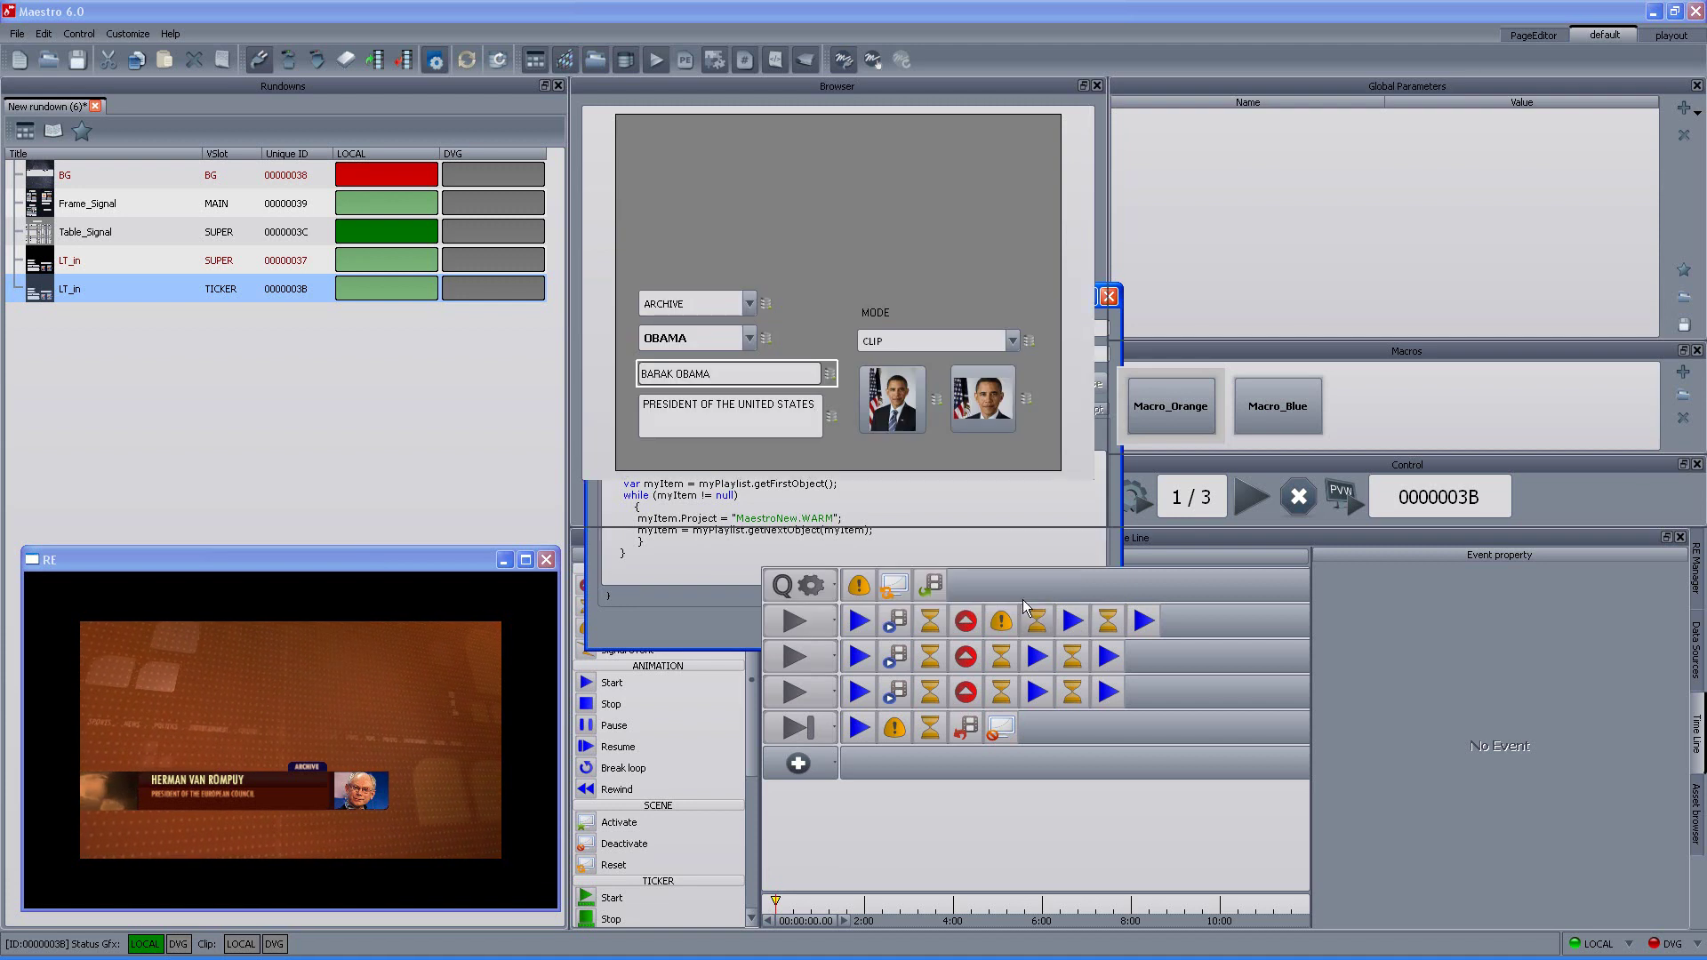
# Unload the rundown items, switch them to the MaestroNew project with Macro_Blue, and reload them
pyautogui.click(291, 56)
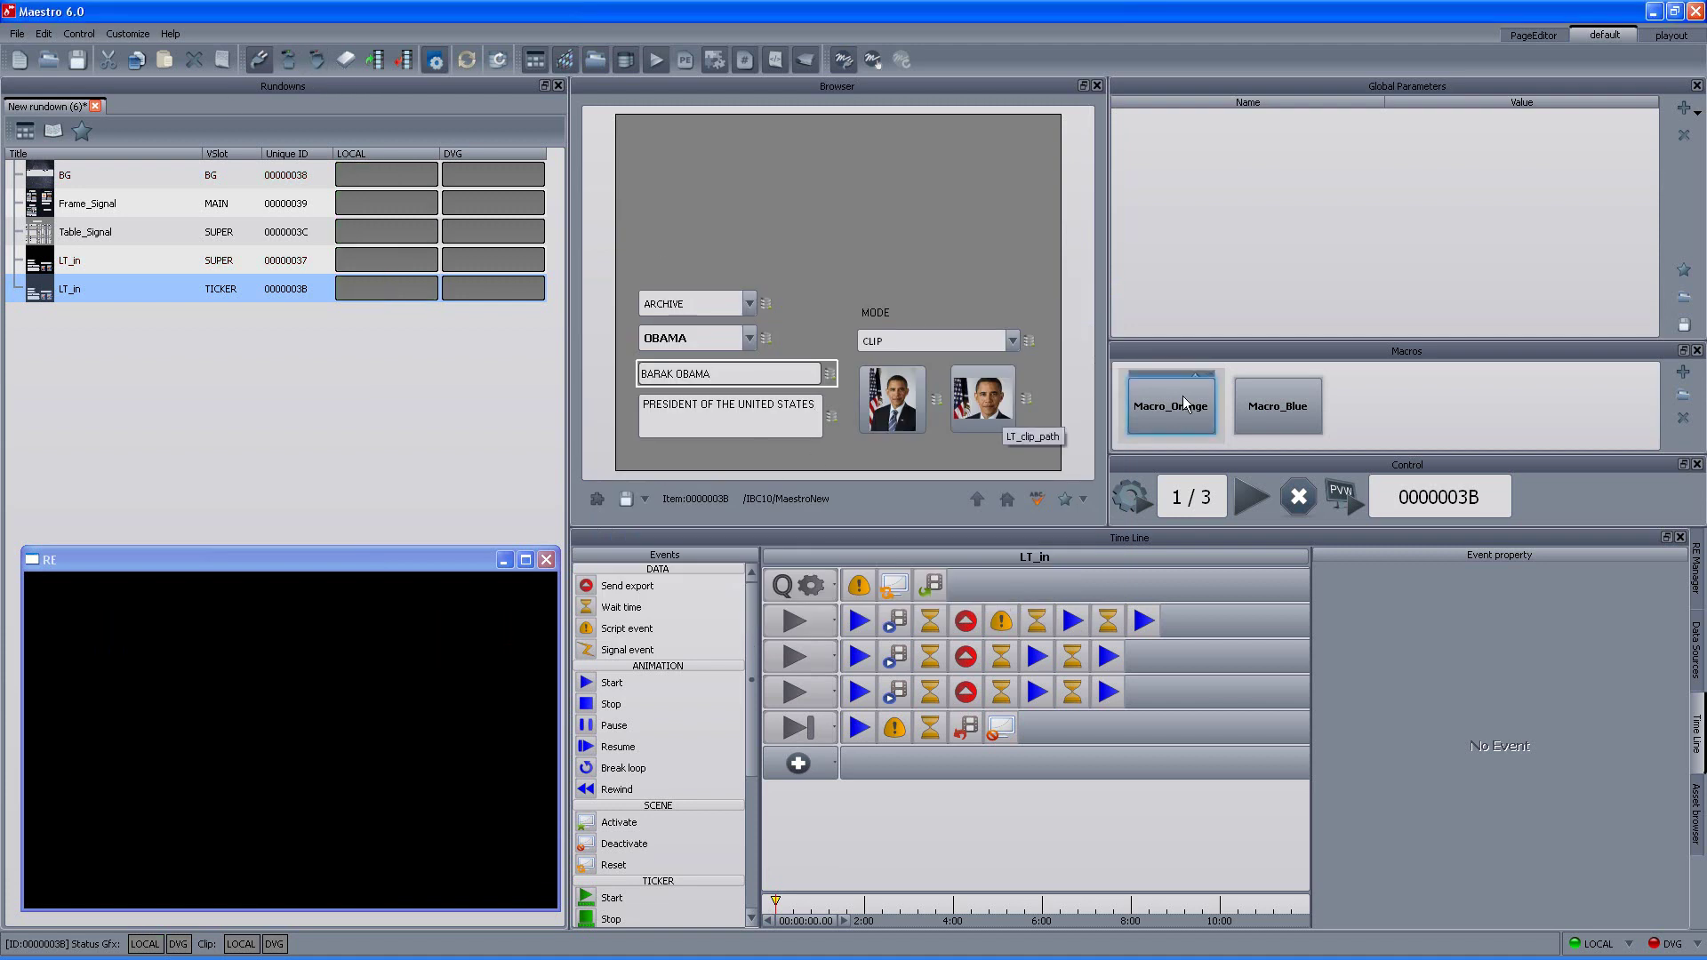
pyautogui.click(1289, 414)
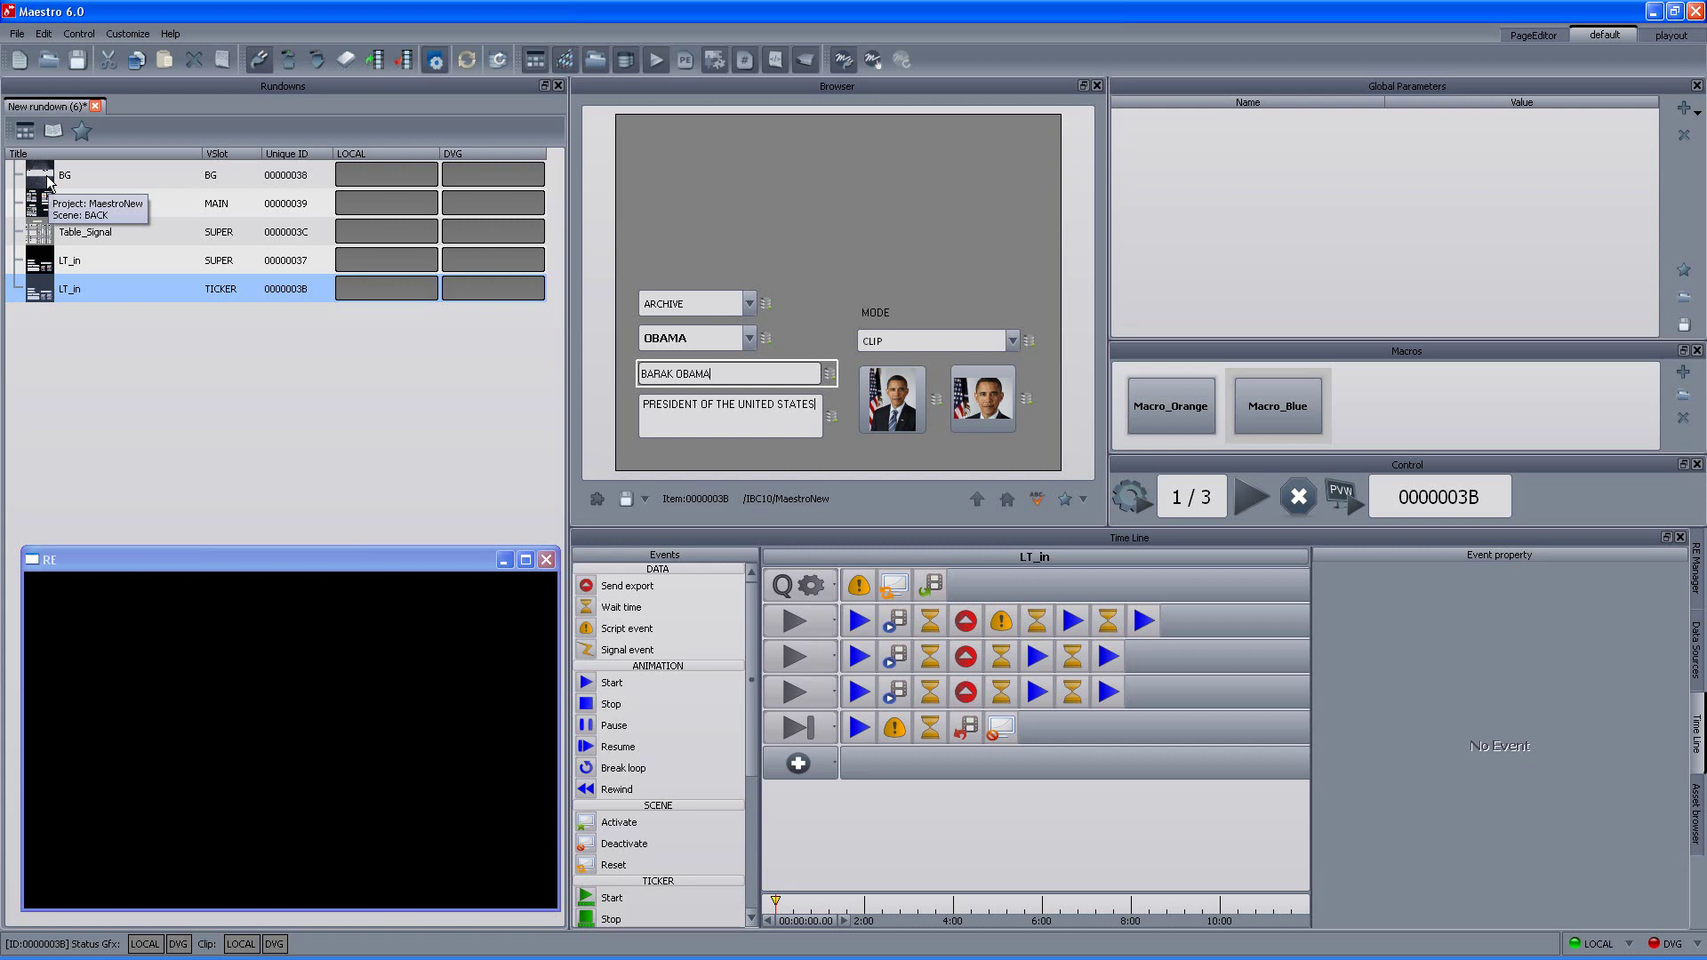
pyautogui.click(288, 61)
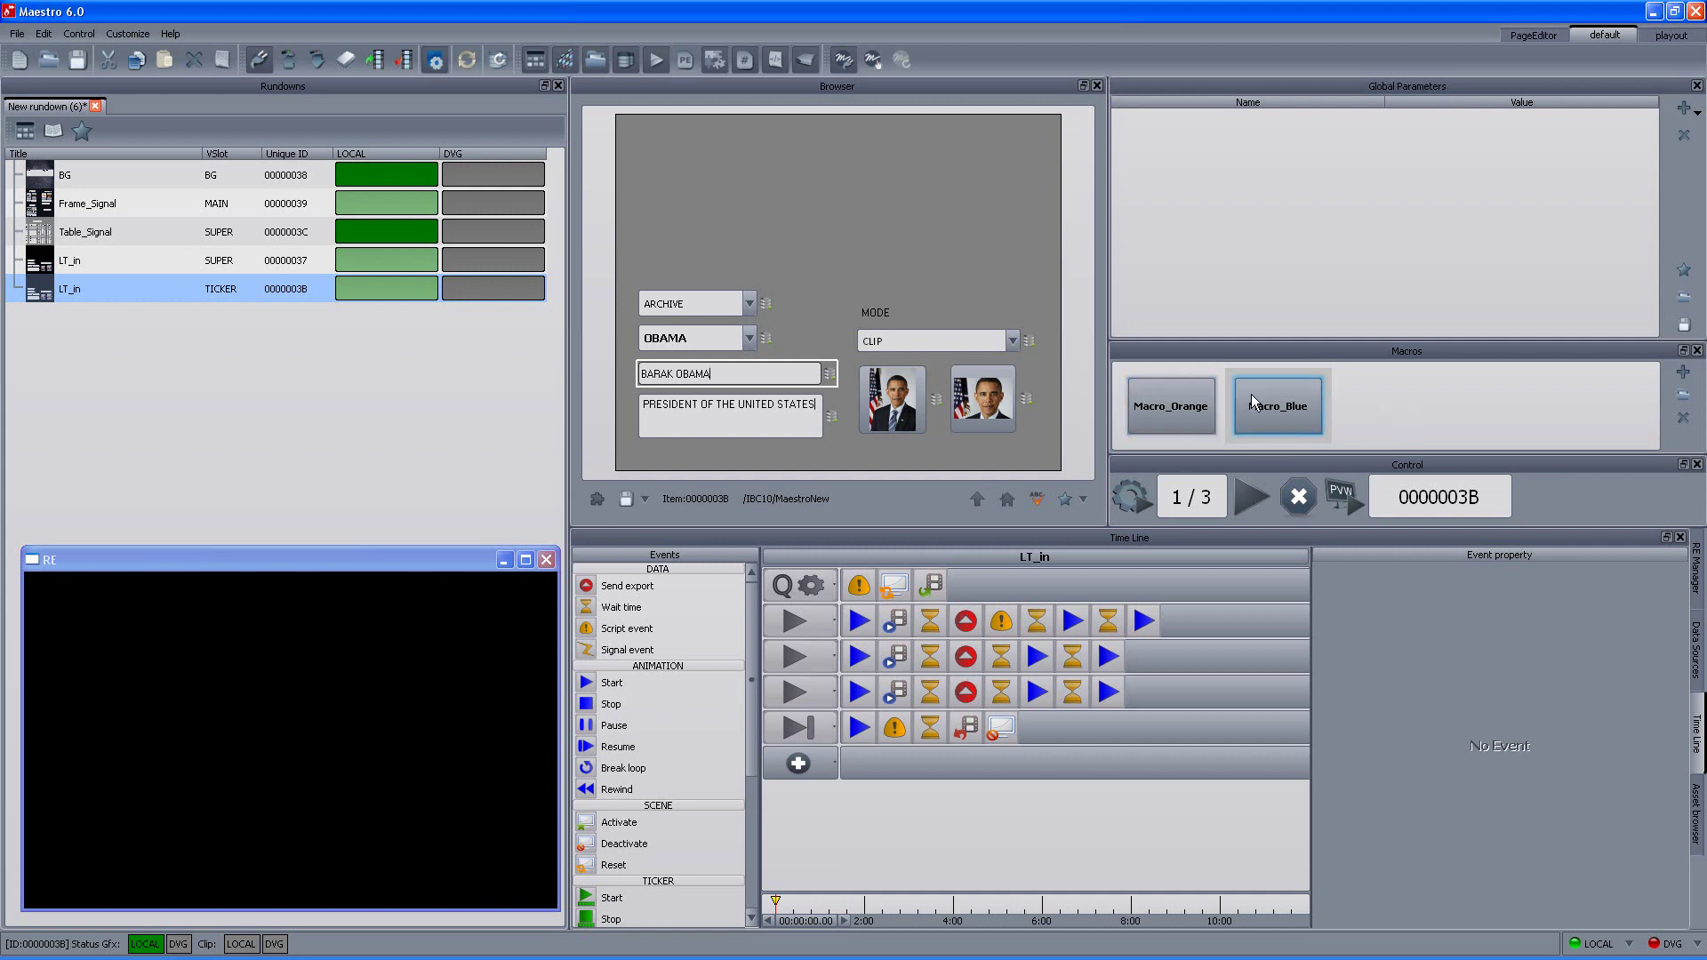
# Prepare and play BG, followed by Frame_Signal in the MAIN slot
pyautogui.click(307, 182)
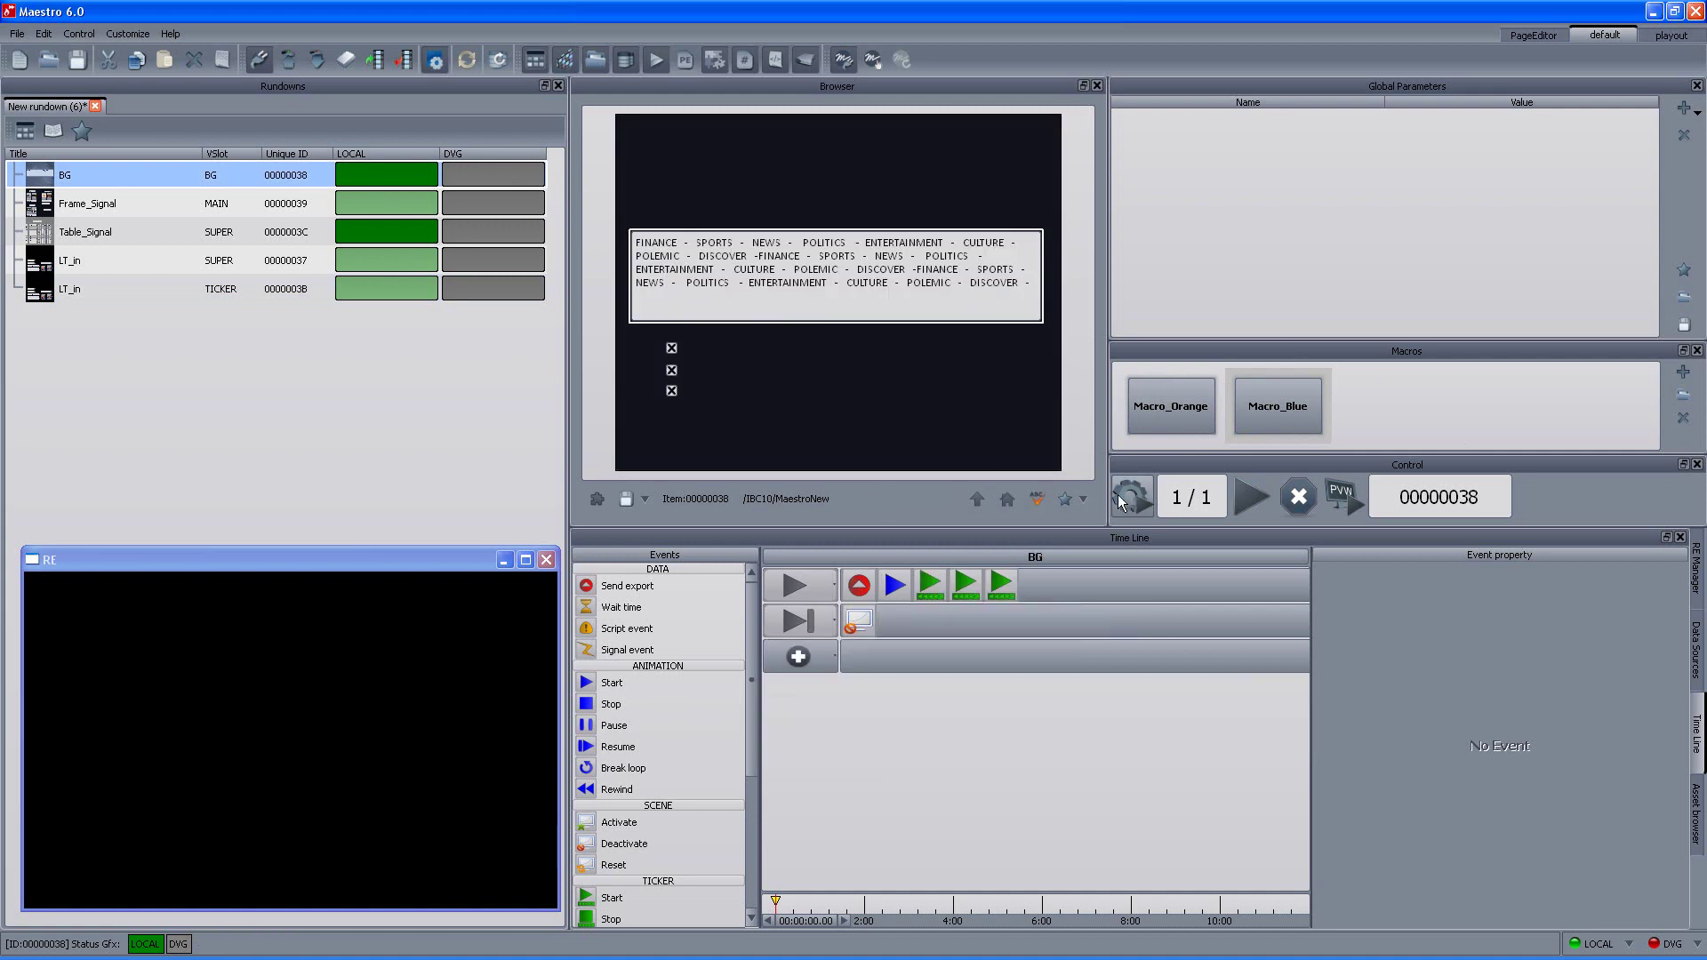
pyautogui.click(1131, 497)
pyautogui.click(1248, 496)
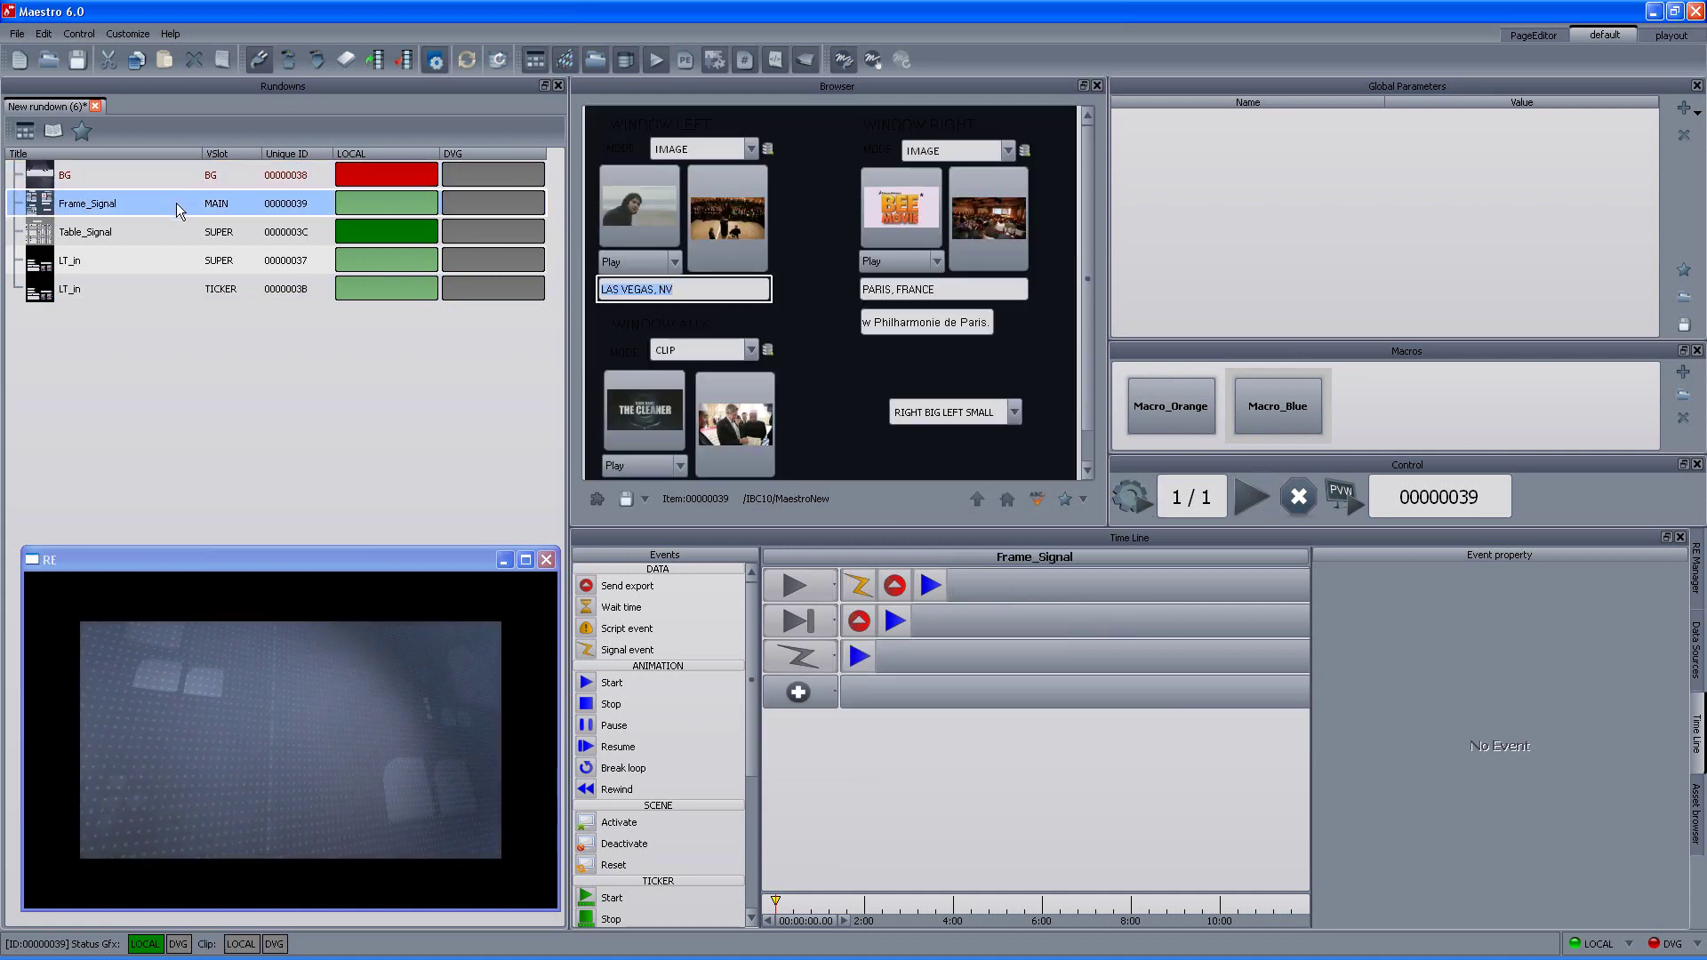
pyautogui.click(1253, 498)
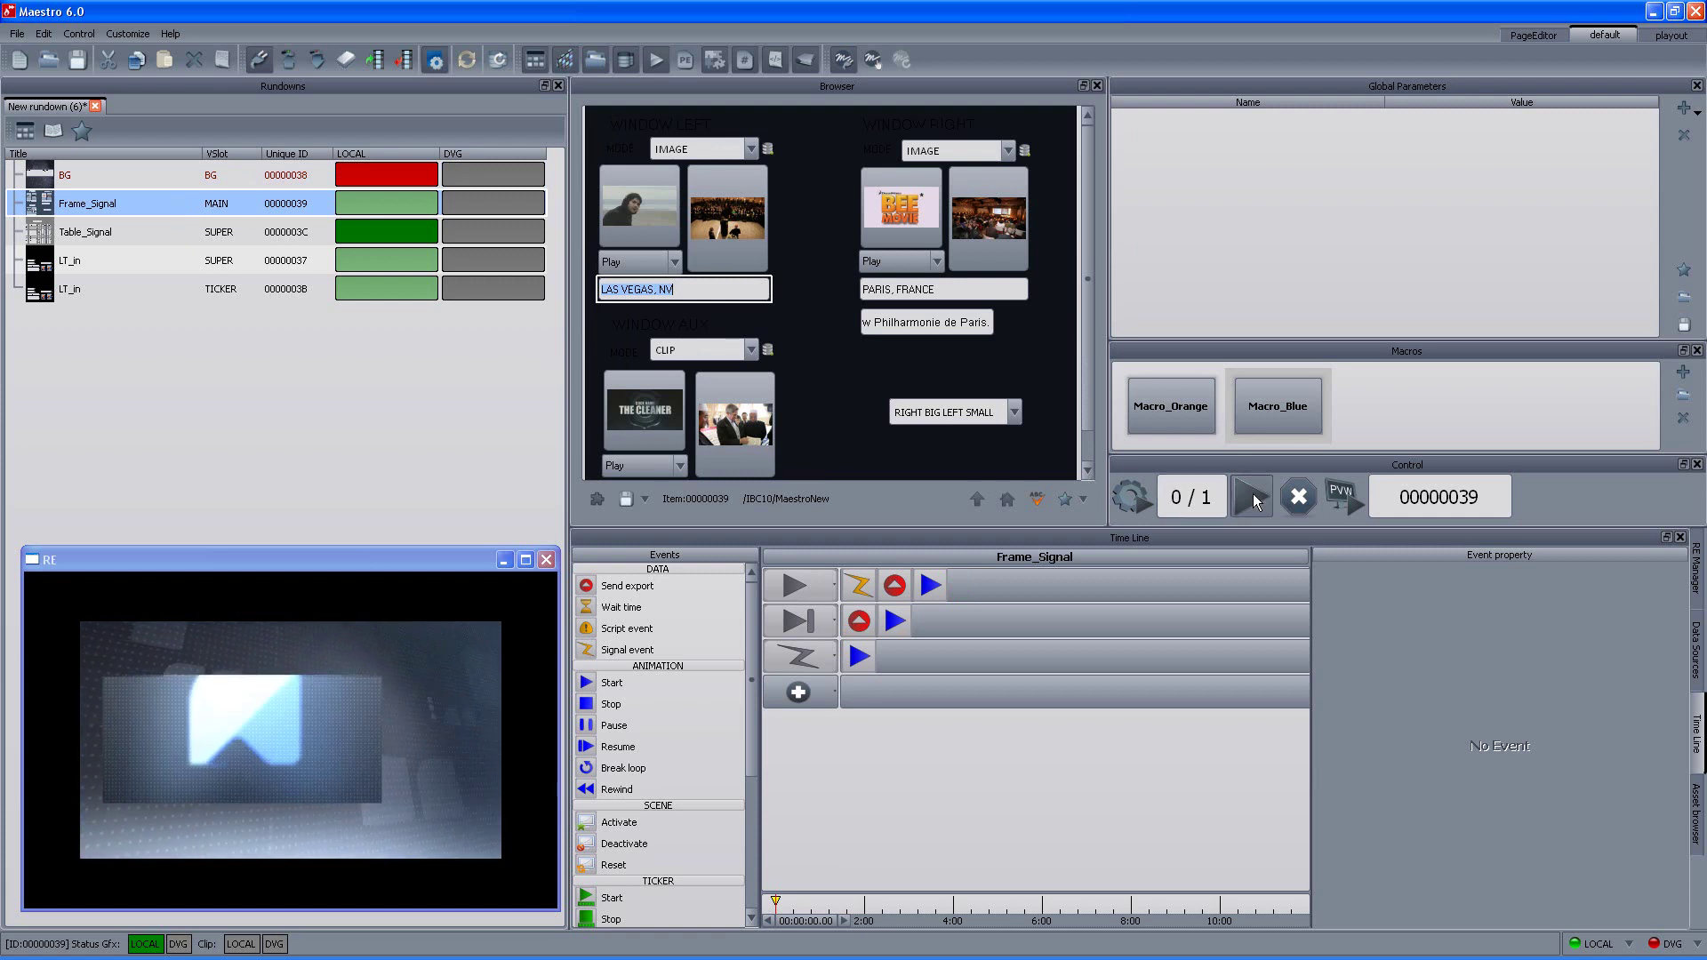